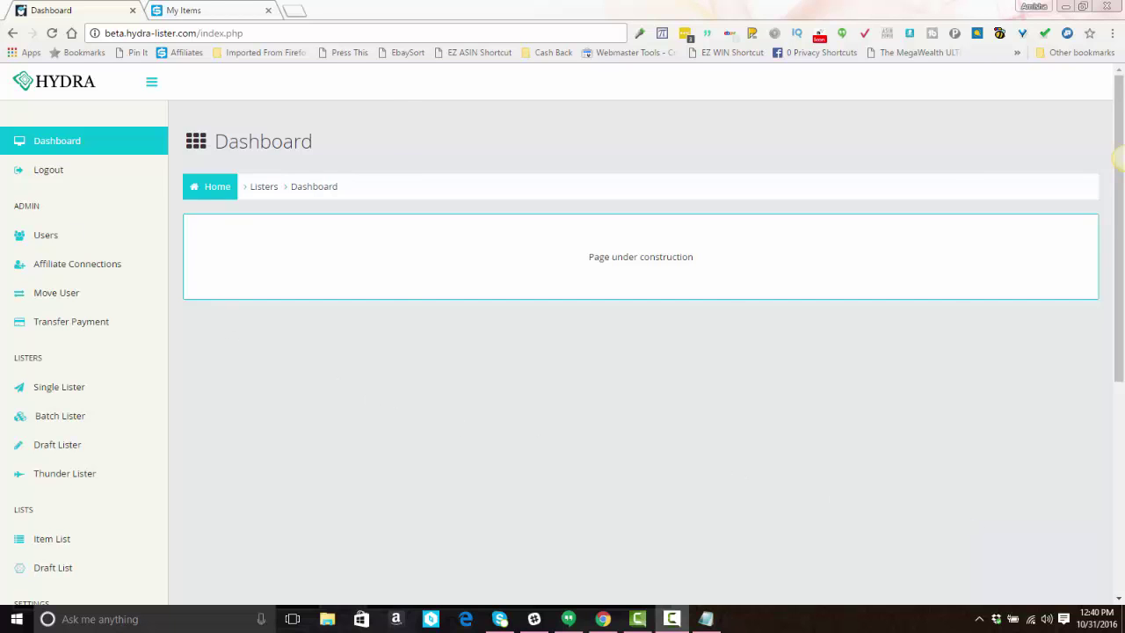
Step: Scroll the sidebar and expand Batch-Single Lister Settings to reveal US and UK Settings
scroll(45, 216, "down", 3)
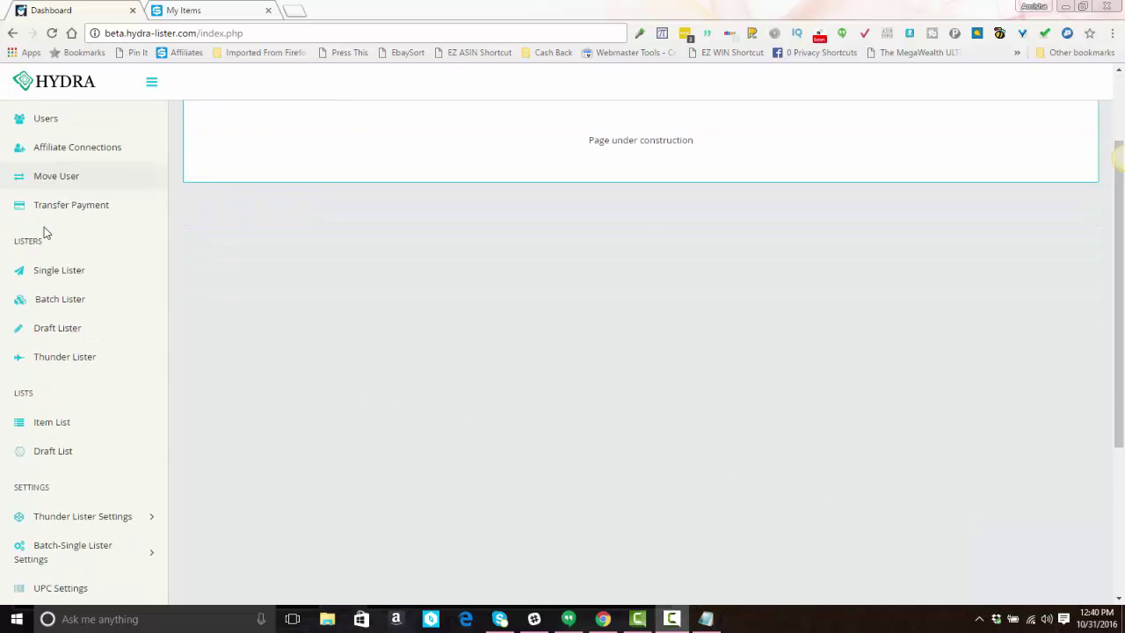
scroll(45, 244, "down", 1)
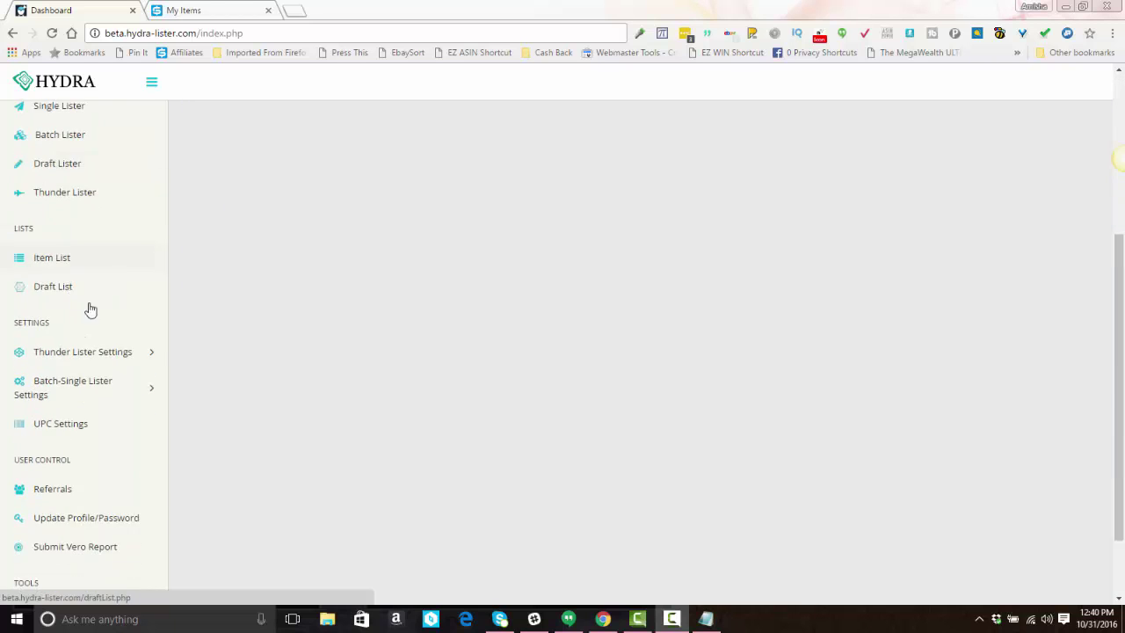
left_click(84, 393)
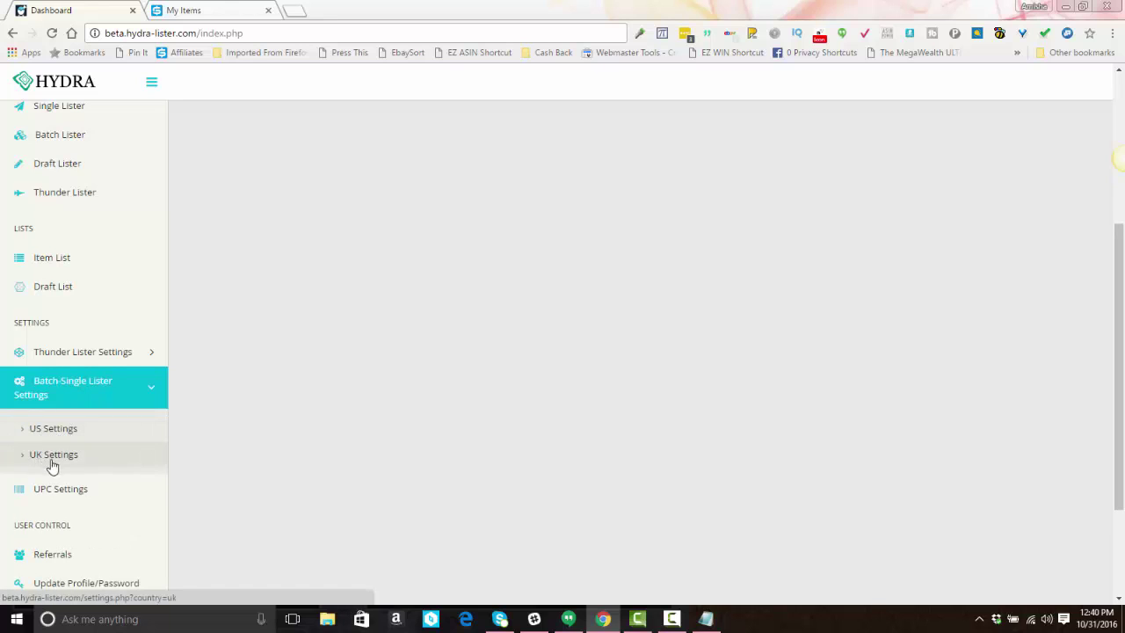
Step: Open US Settings and look through its eBay Keys, Item Specifics and Final Price Formula sections
left_click(69, 436)
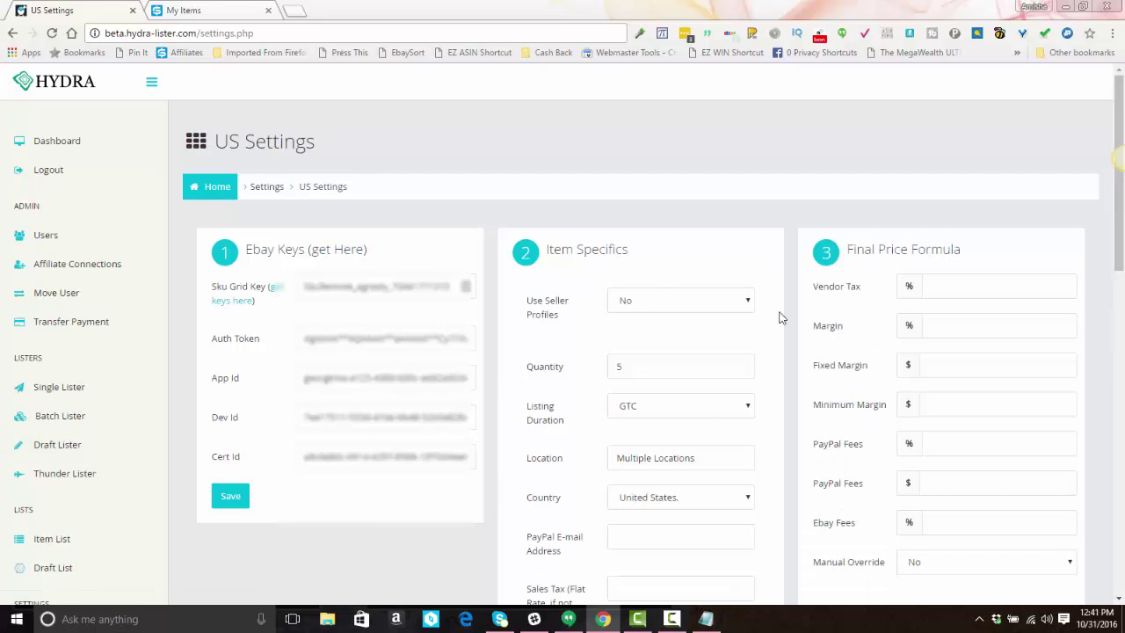
scroll(733, 328, "down", 4)
scroll(727, 327, "down", 5)
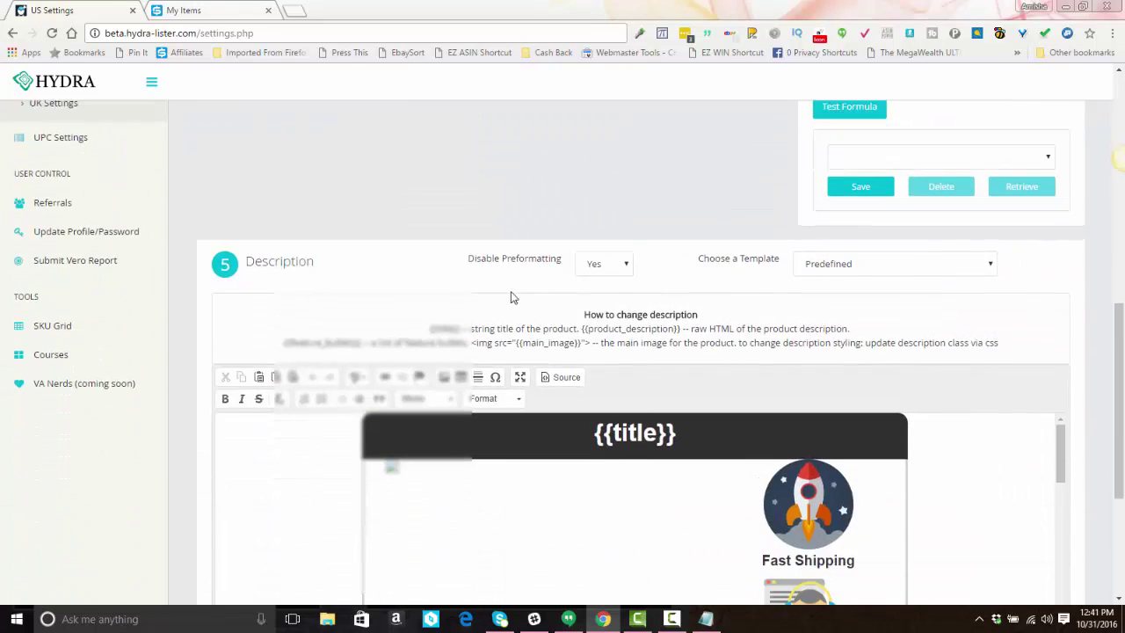
scroll(711, 235, "up", 10)
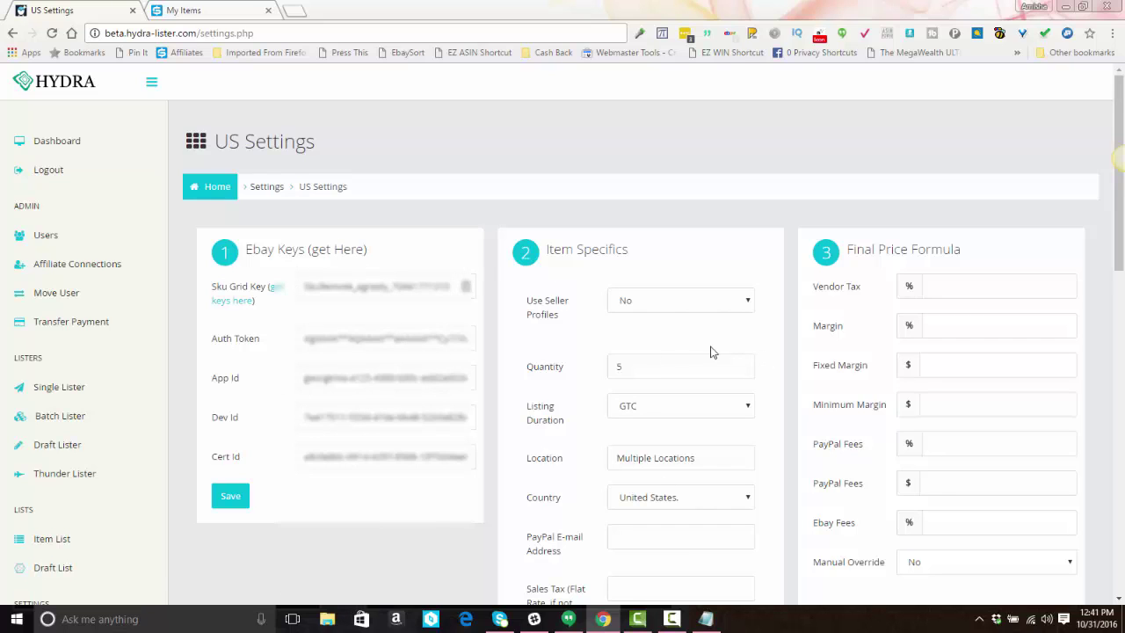
Step: Start fetching eBay keys, confirm leaving the unsaved page, and go to eBay authentication
left_click(337, 251)
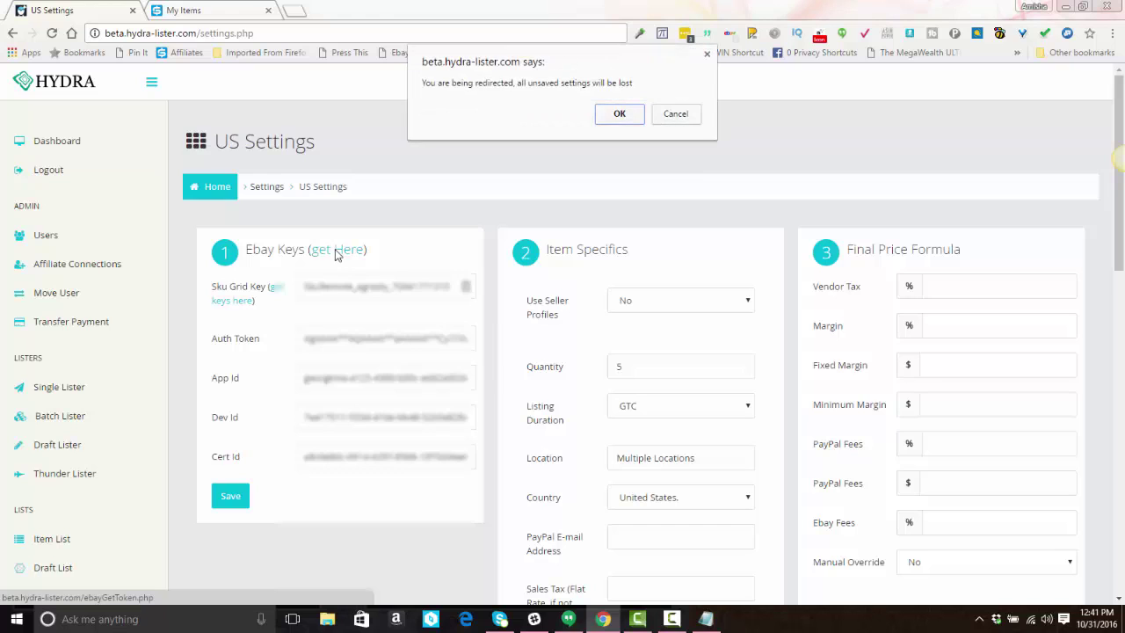
left_click(619, 114)
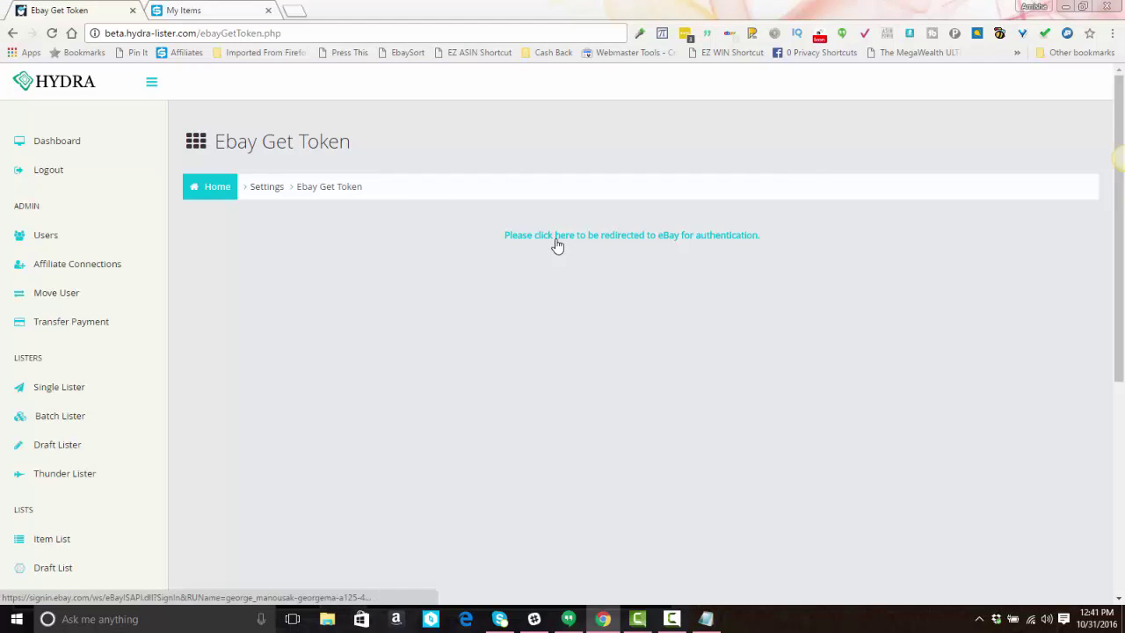
left_click(557, 244)
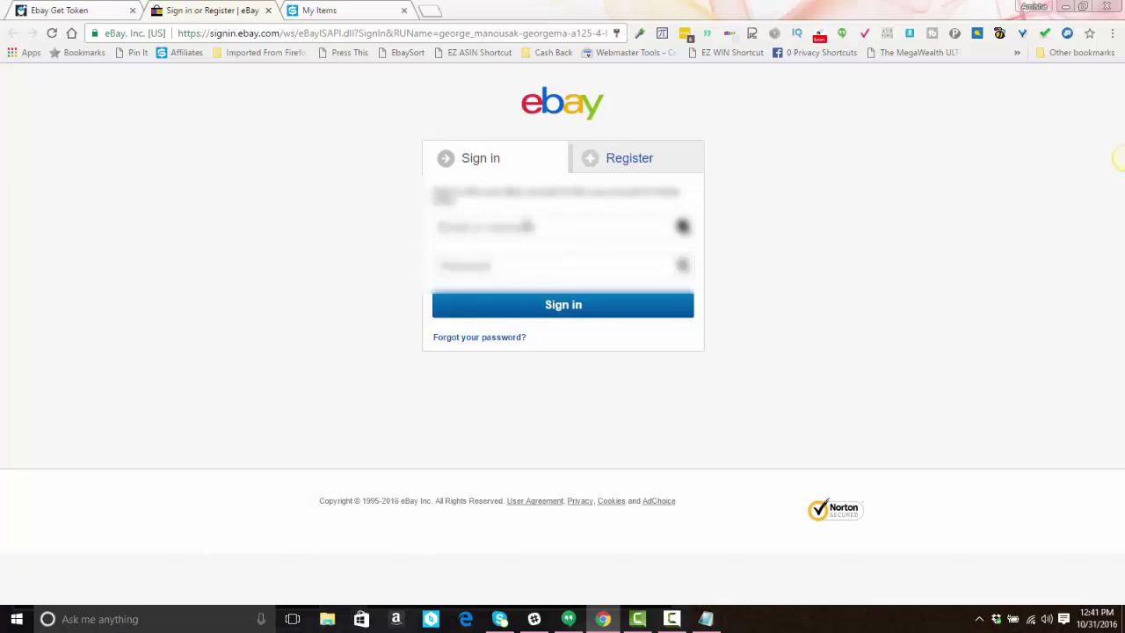
Step: Sign in to eBay with the account username and password, then agree to grant Hydra Lister access
key("Tab")
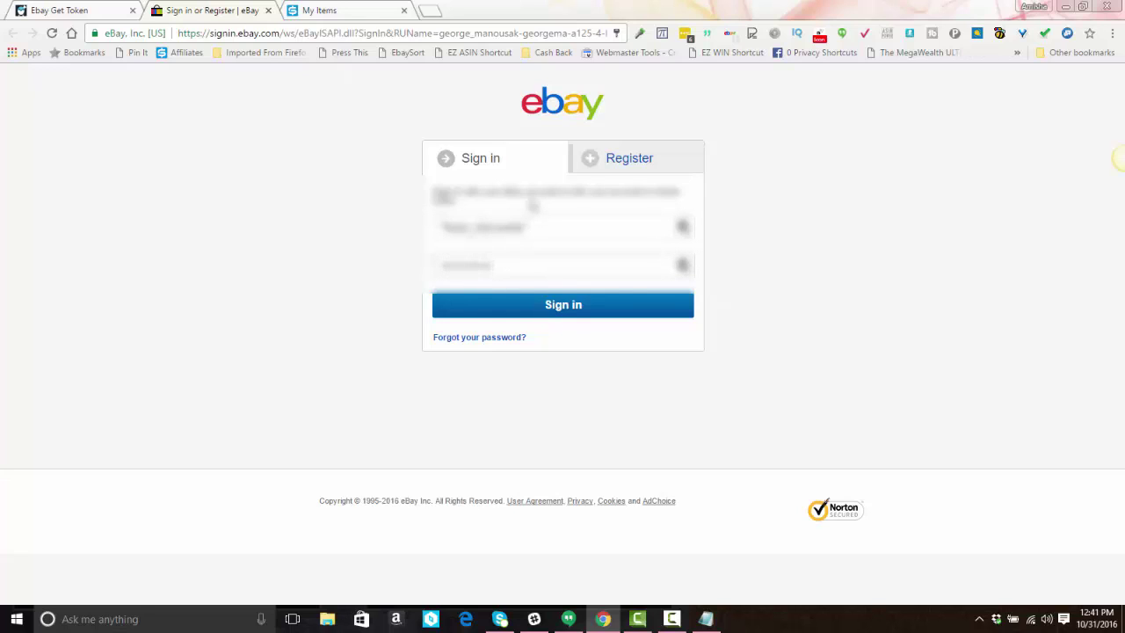
key("Return")
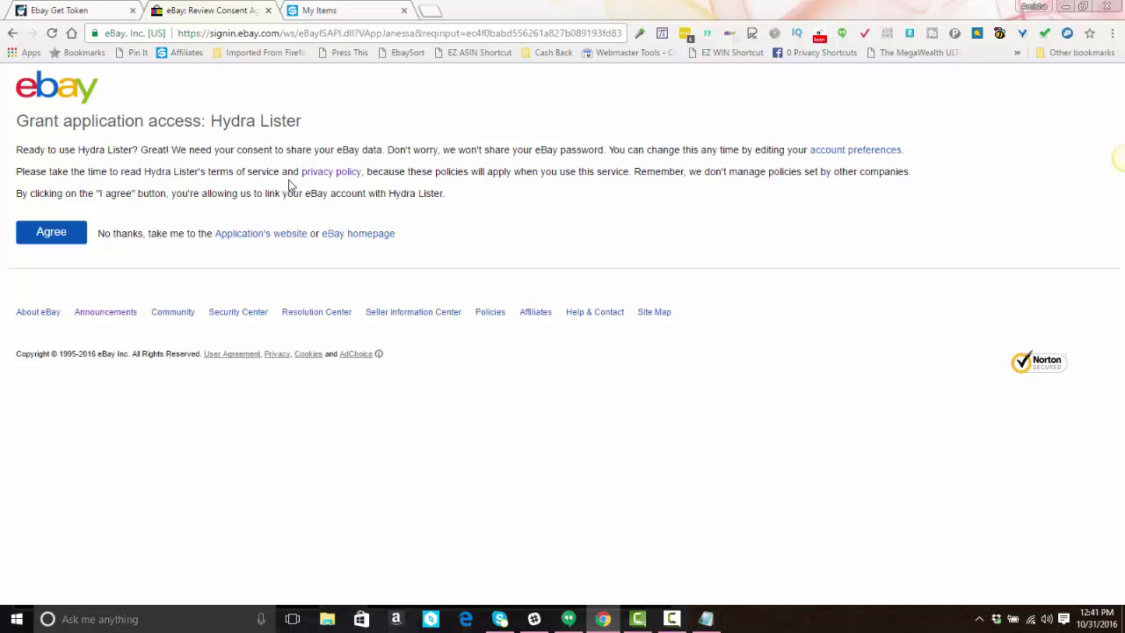
left_click(72, 233)
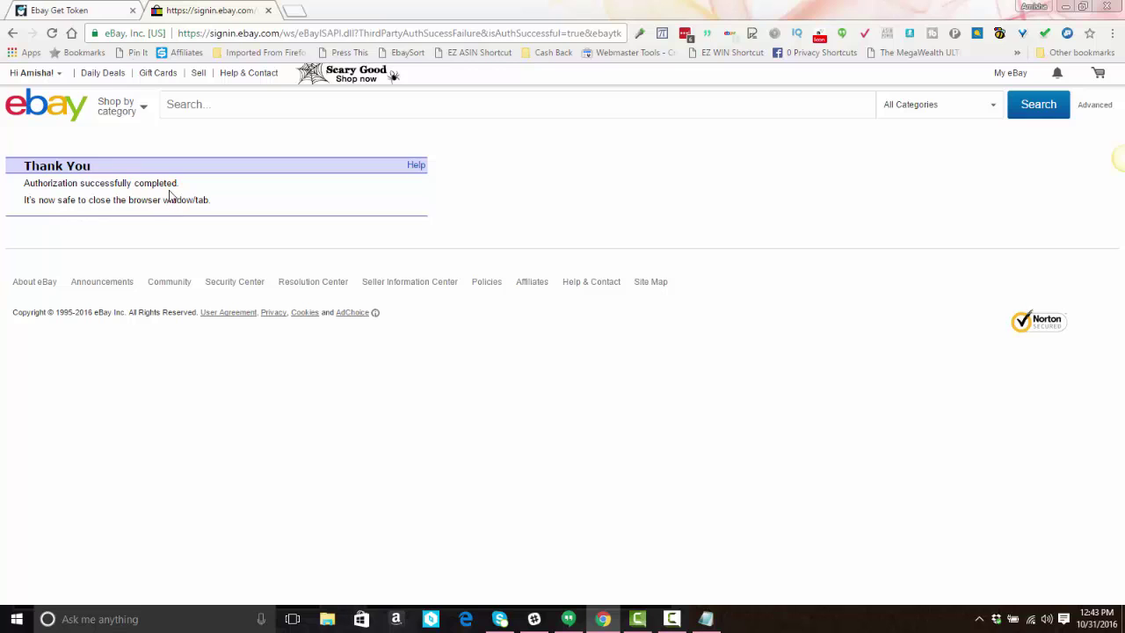
Step: Close the eBay tab and reopen US Settings under Batch-Single Lister Settings
left_click(269, 11)
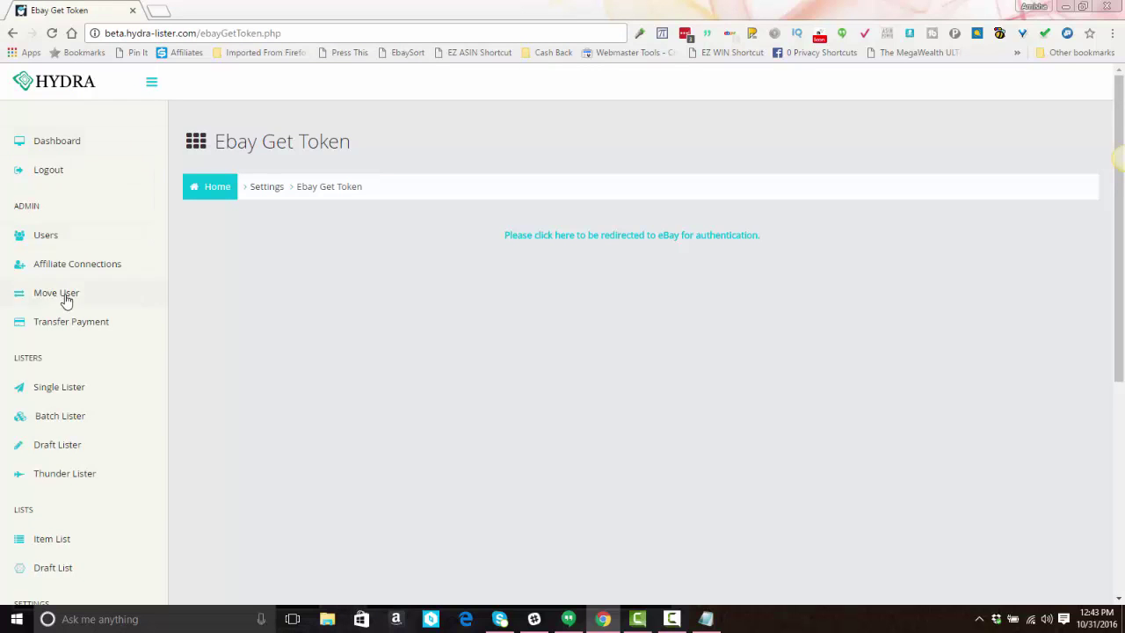
scroll(77, 274, "down", 1)
scroll(77, 279, "down", 3)
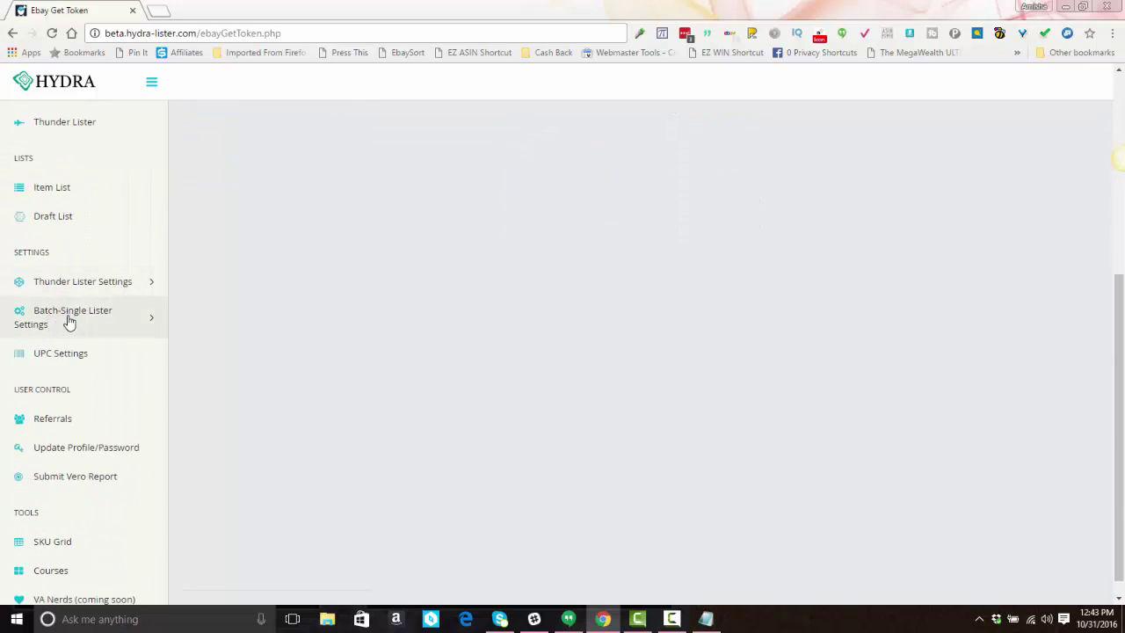
left_click(67, 321)
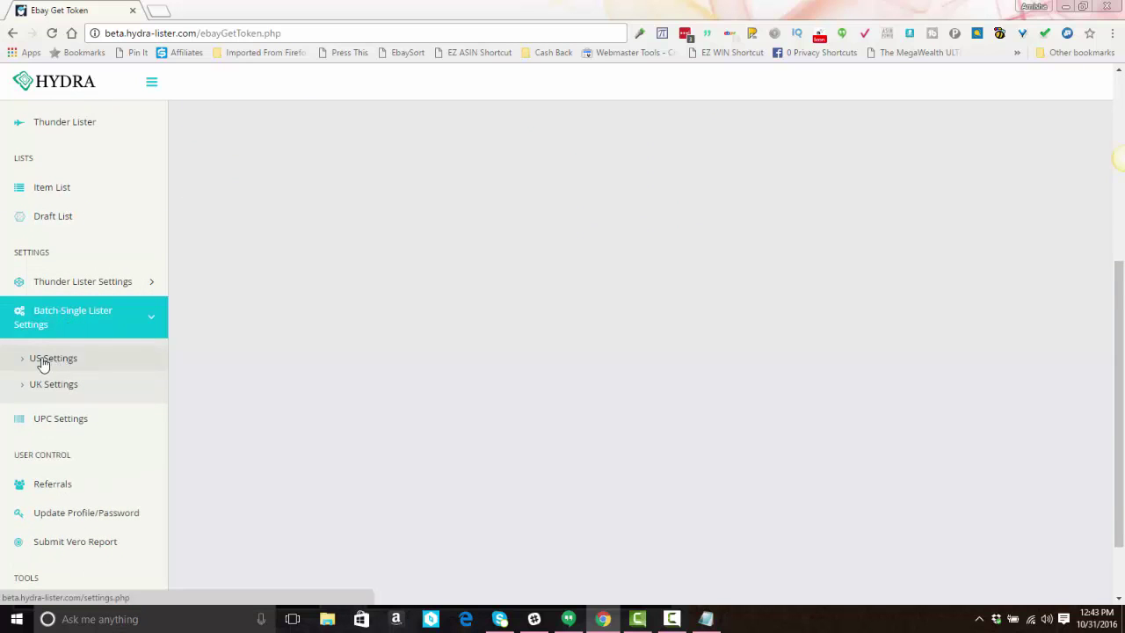
left_click(49, 365)
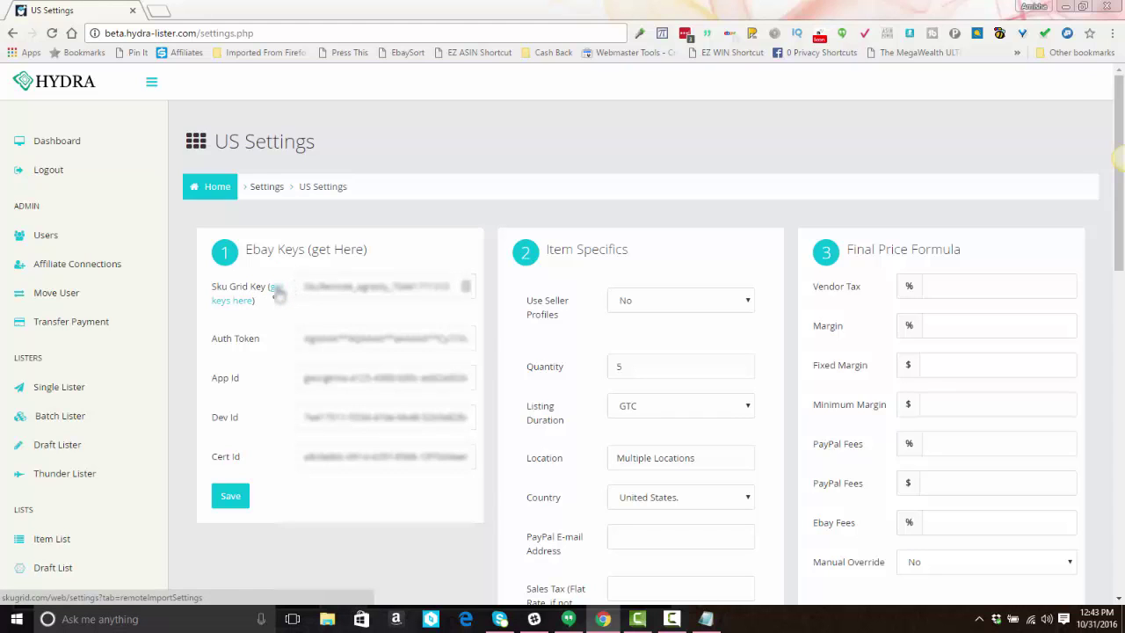
Step: Copy the Remote Key from SKU Grid settings and paste it into Hydra's Sku Grid Key field
left_click(278, 295)
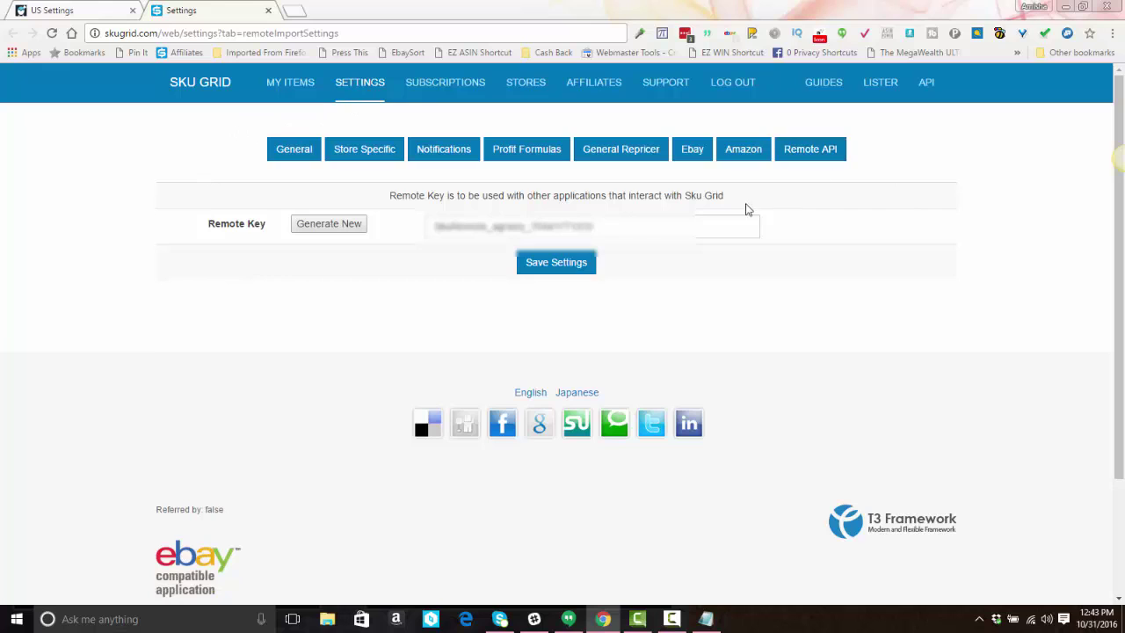
double_click(559, 223)
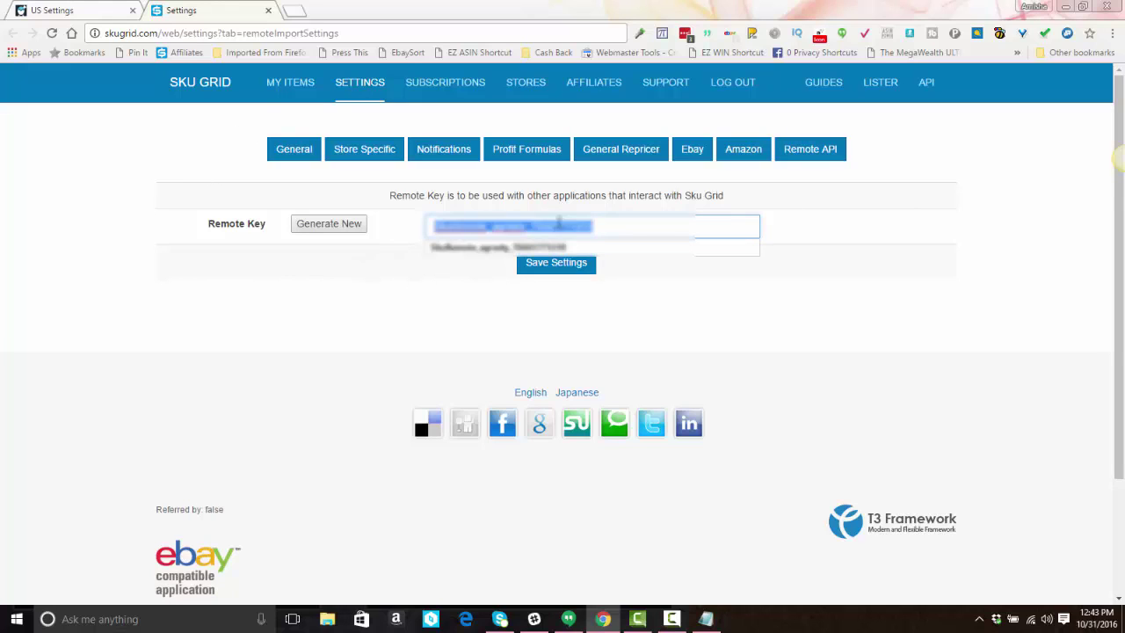
right_click(528, 226)
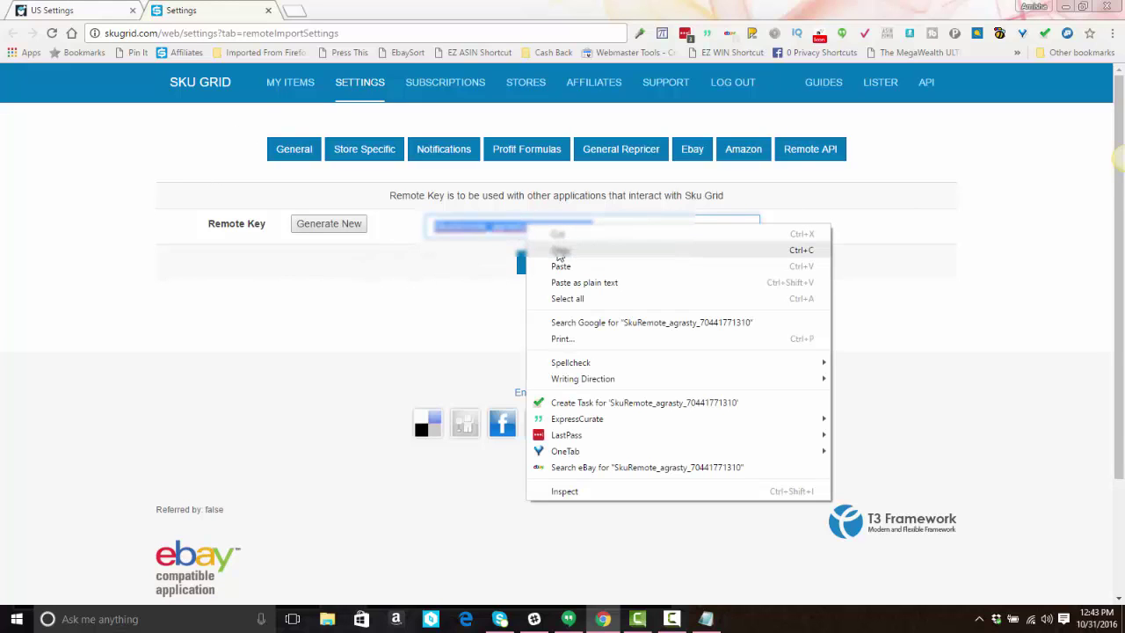
left_click(560, 251)
left_click(53, 10)
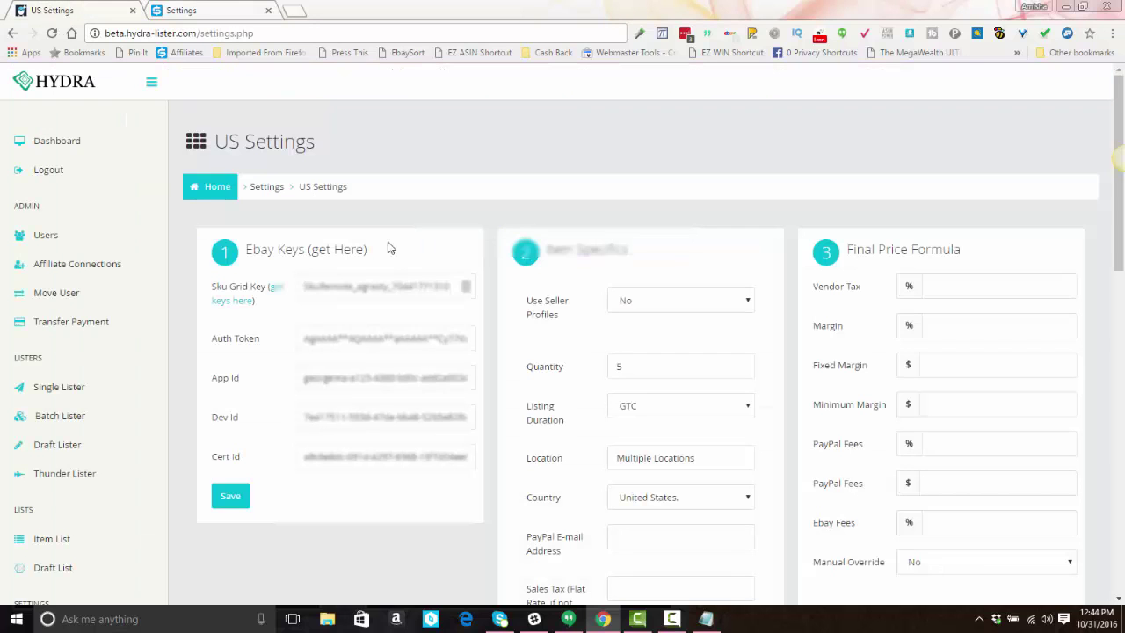
double_click(389, 286)
right_click(390, 287)
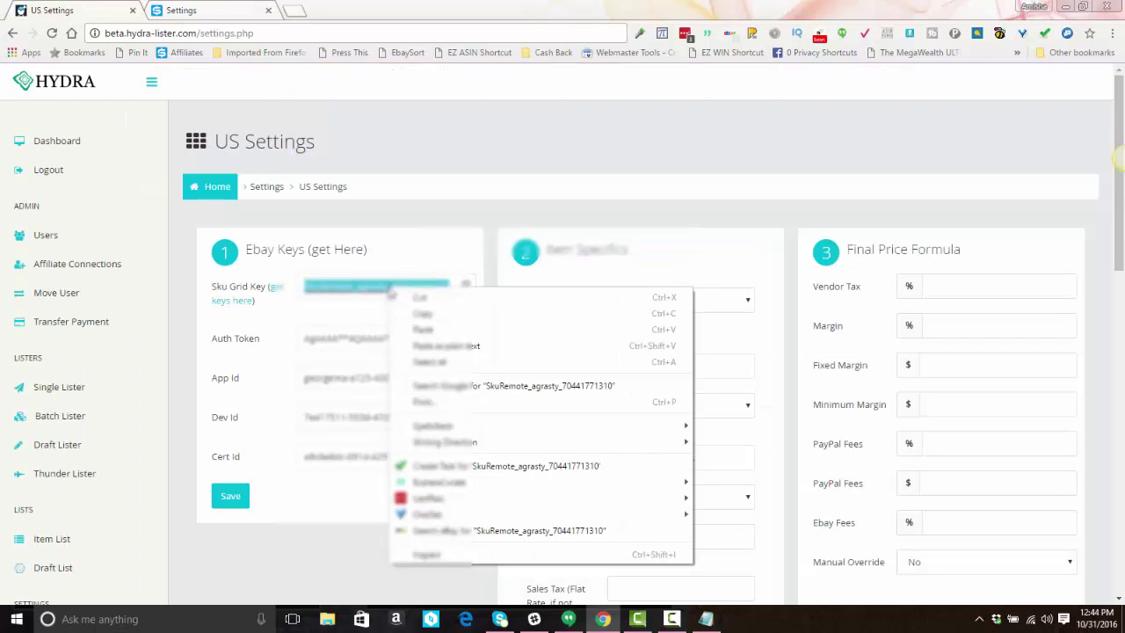
left_click(423, 329)
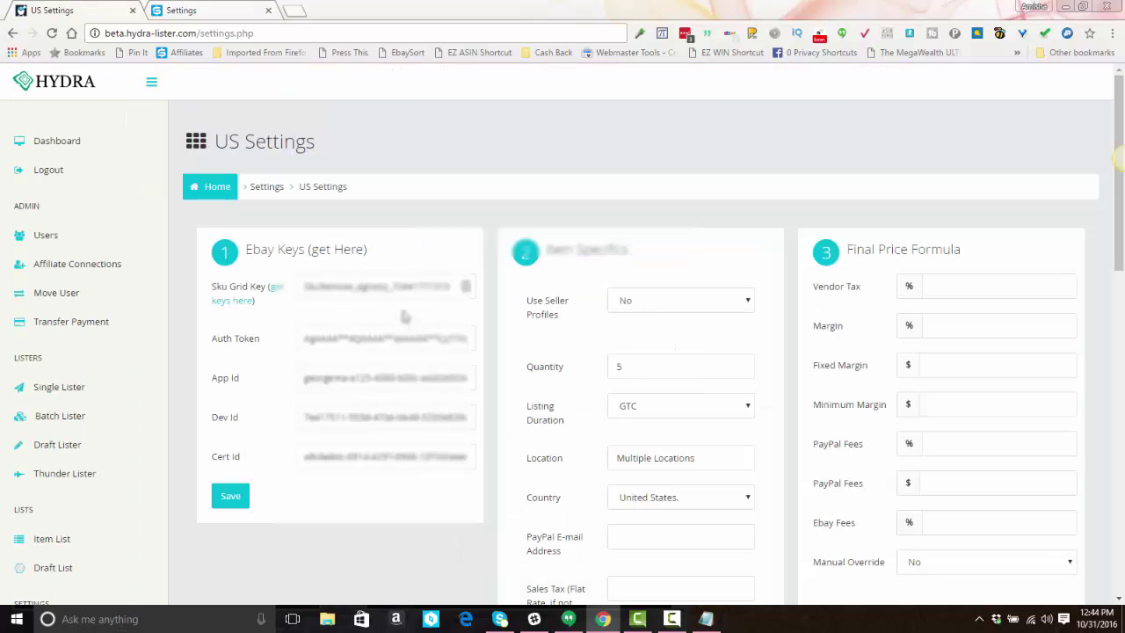
Step: Recopy the SKU Grid Remote Key and paste it over the entire Sku Grid Key value
left_click(186, 12)
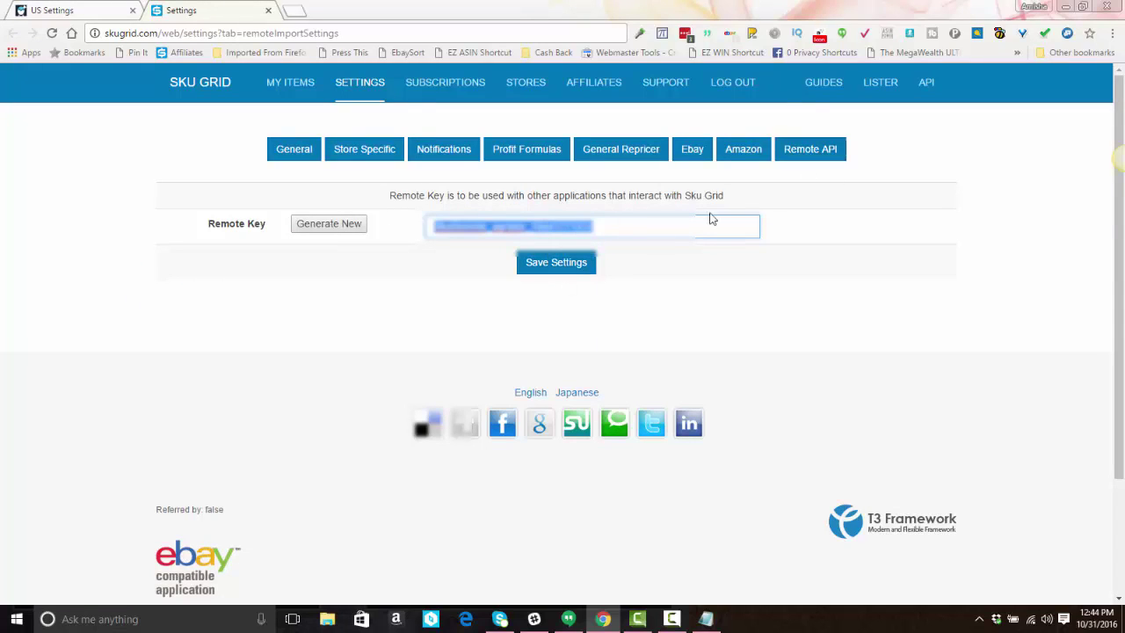
right_click(570, 230)
left_click(606, 260)
left_click(35, 7)
triple_click(333, 285)
right_click(333, 285)
left_click(345, 309)
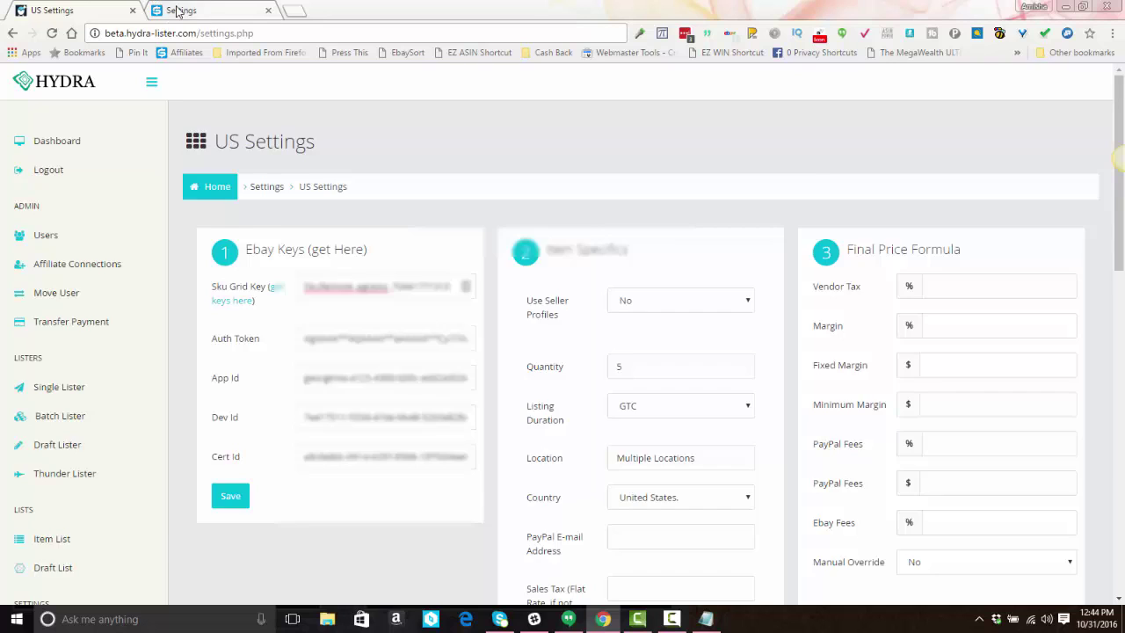
left_click(178, 11)
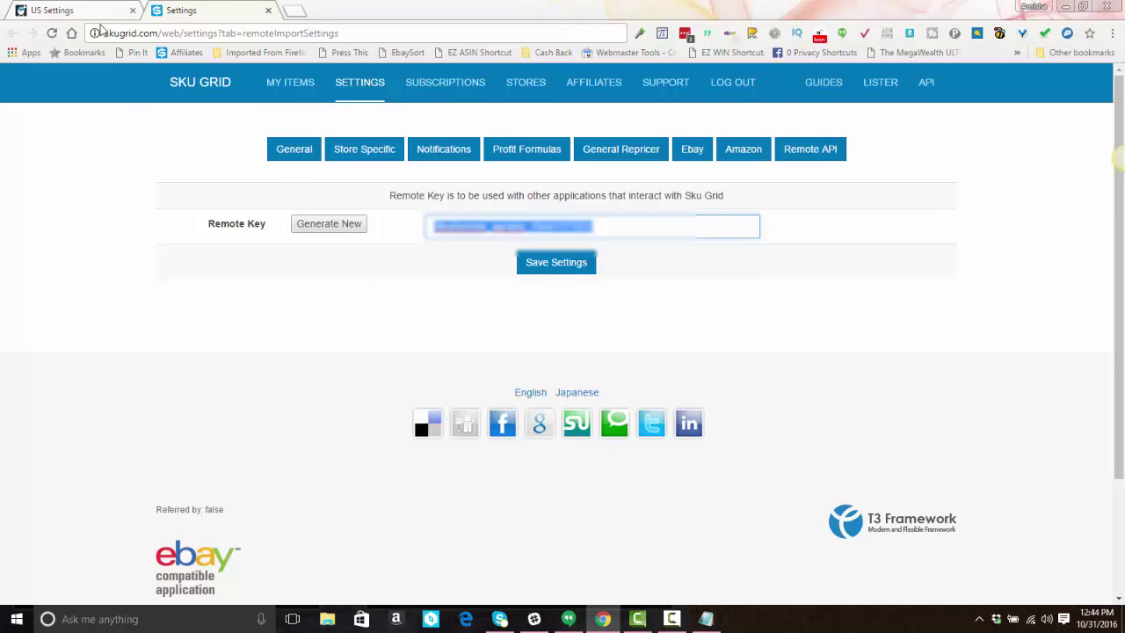
left_click(621, 230)
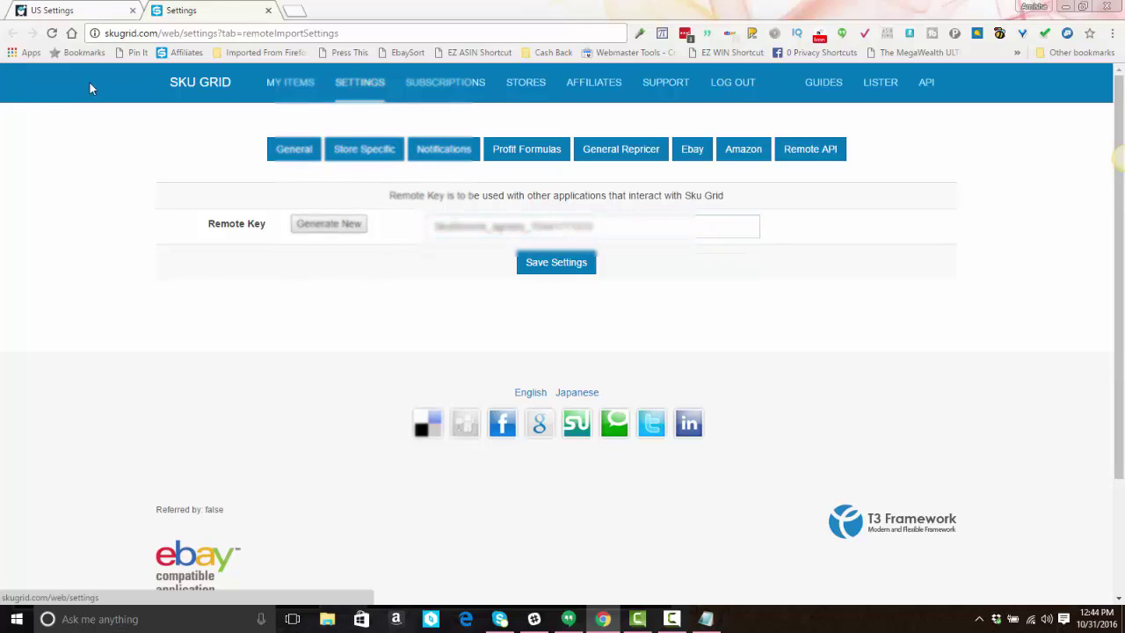
left_click(71, 11)
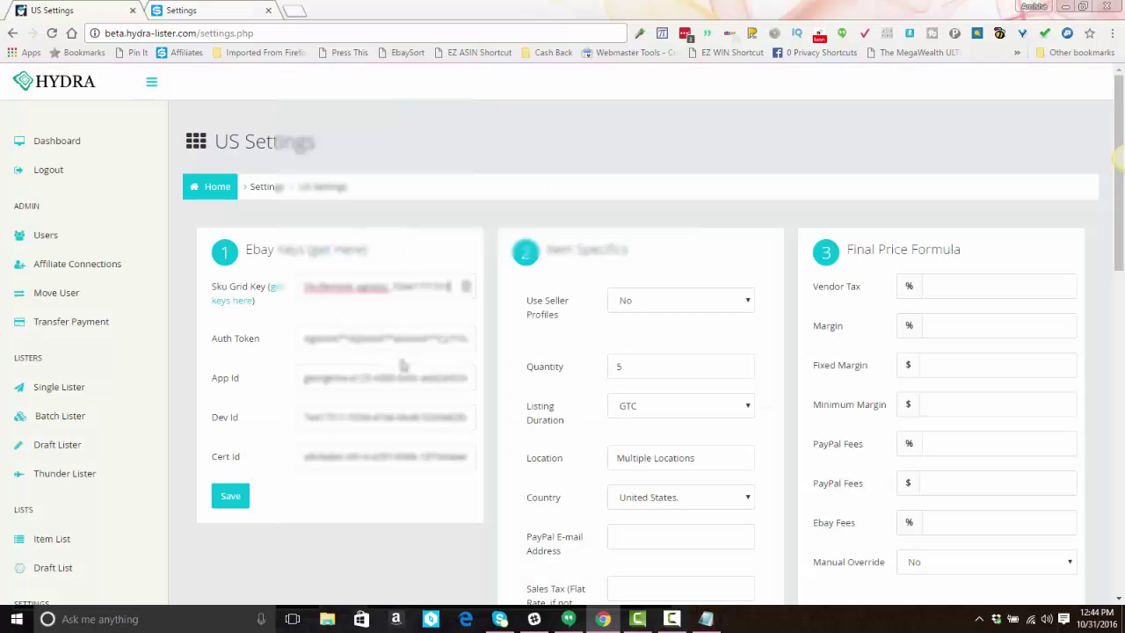
Step: Save the eBay keys, set Use Seller Profiles to Yes, and fetch the profiles from eBay
left_click(228, 496)
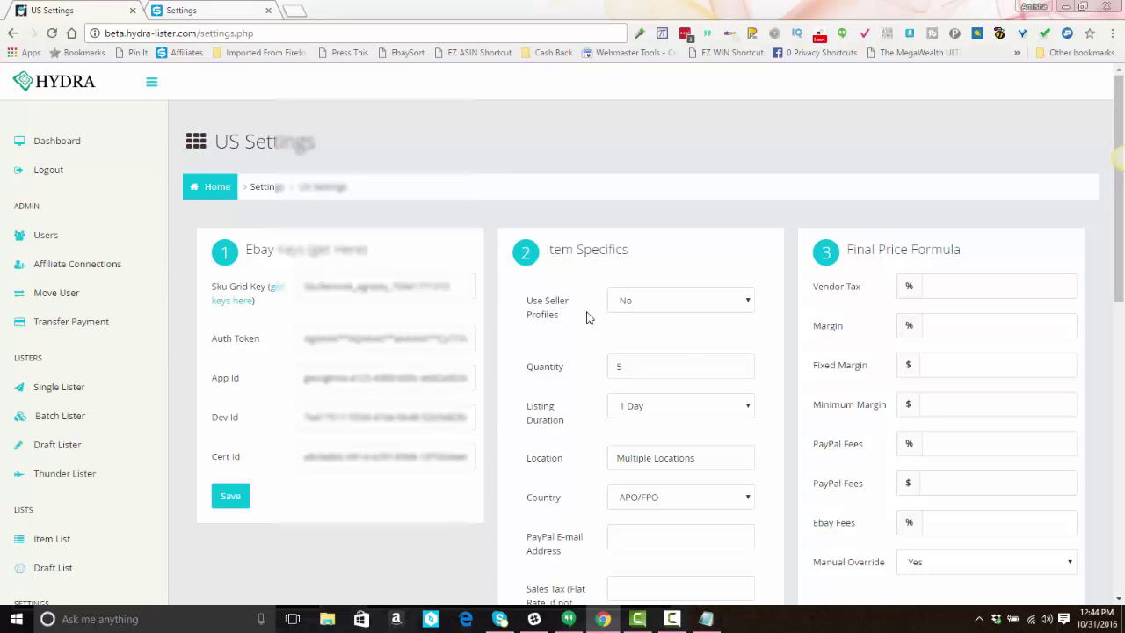
left_click(648, 304)
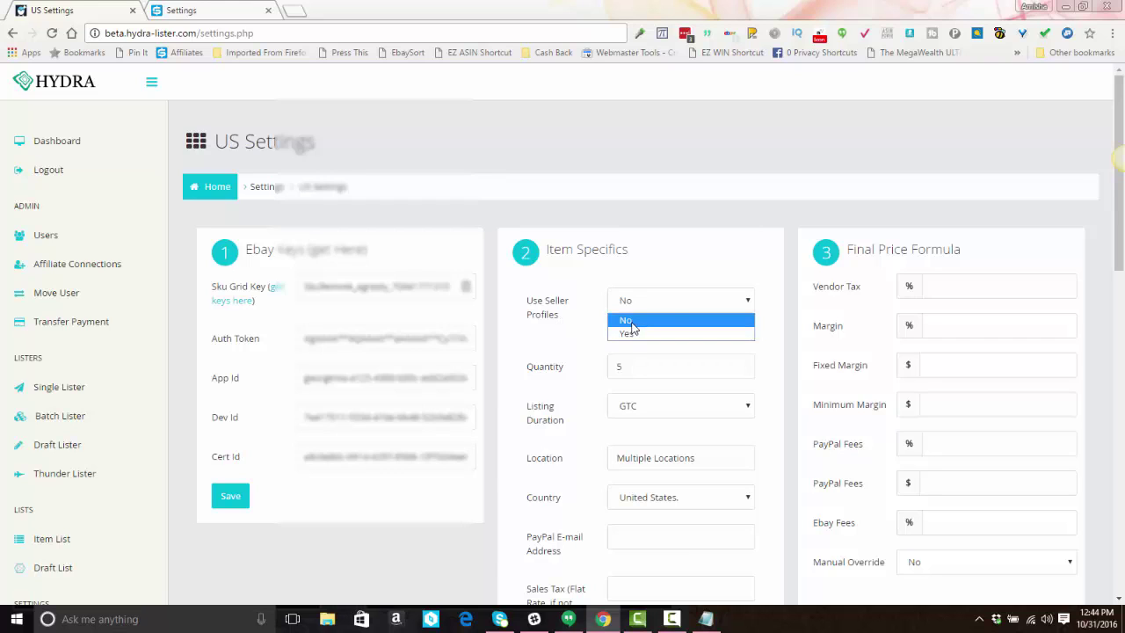
left_click(631, 324)
left_click(639, 301)
left_click(631, 333)
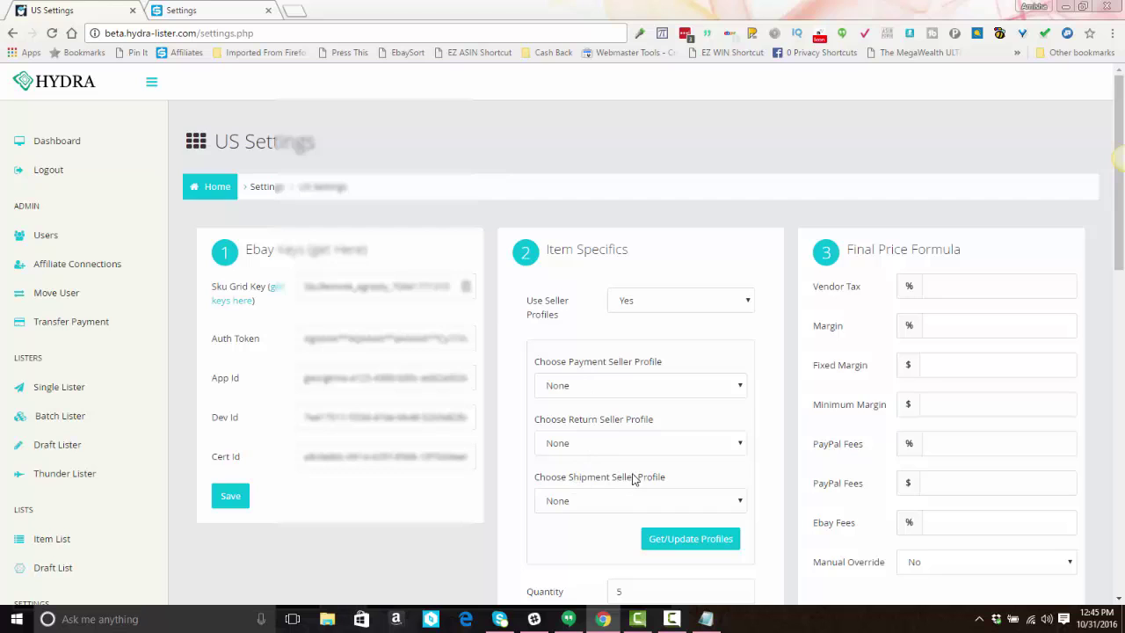
left_click(690, 539)
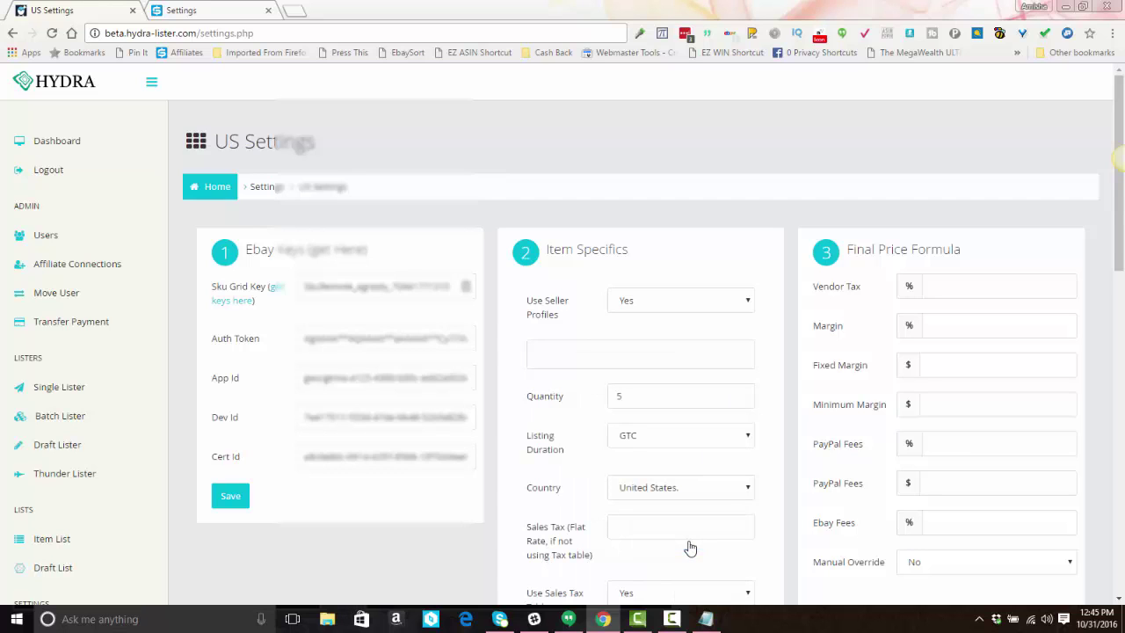
Step: Choose PayPal immediate payment, Returns Accepted 30 Days, and 3 Business Day Standard Shipping profiles
left_click(637, 391)
left_click(619, 431)
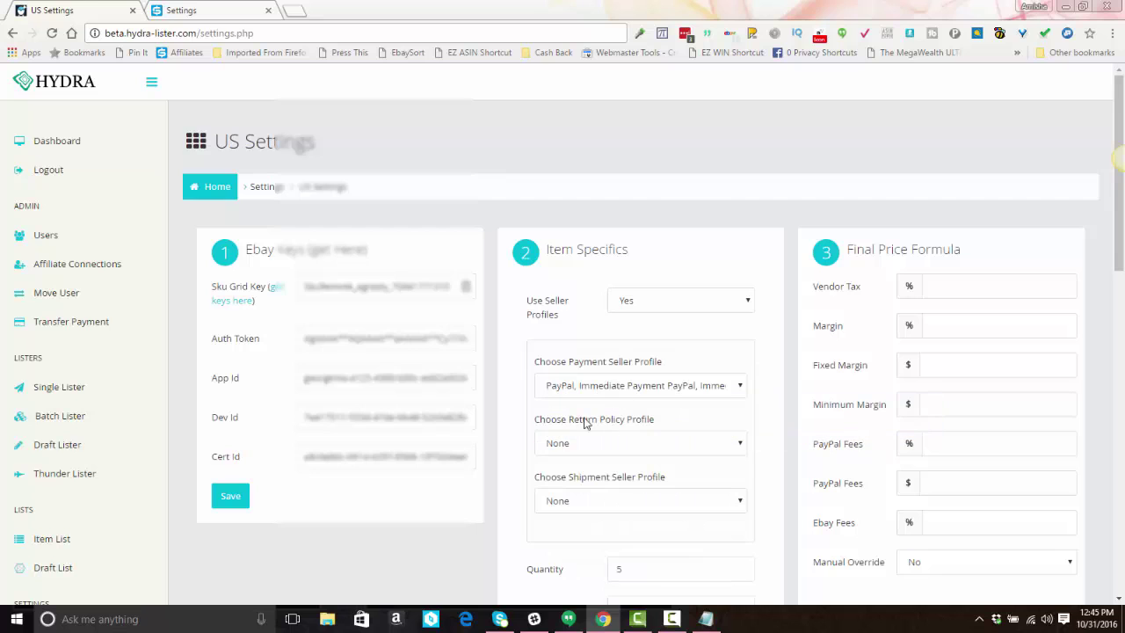
left_click(612, 446)
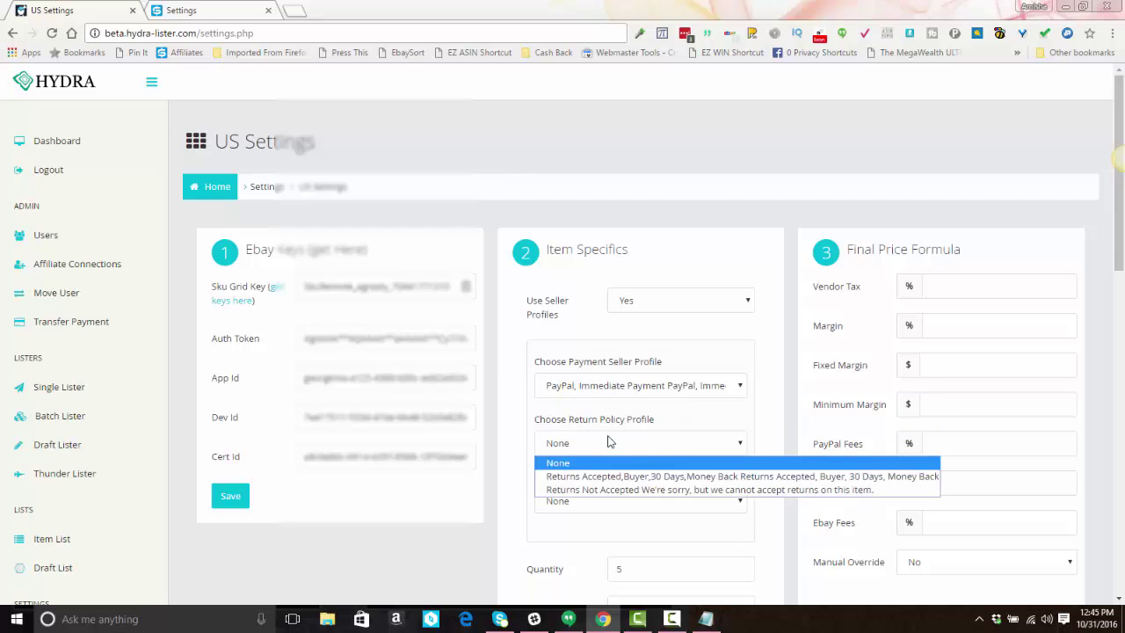
left_click(587, 483)
left_click(598, 500)
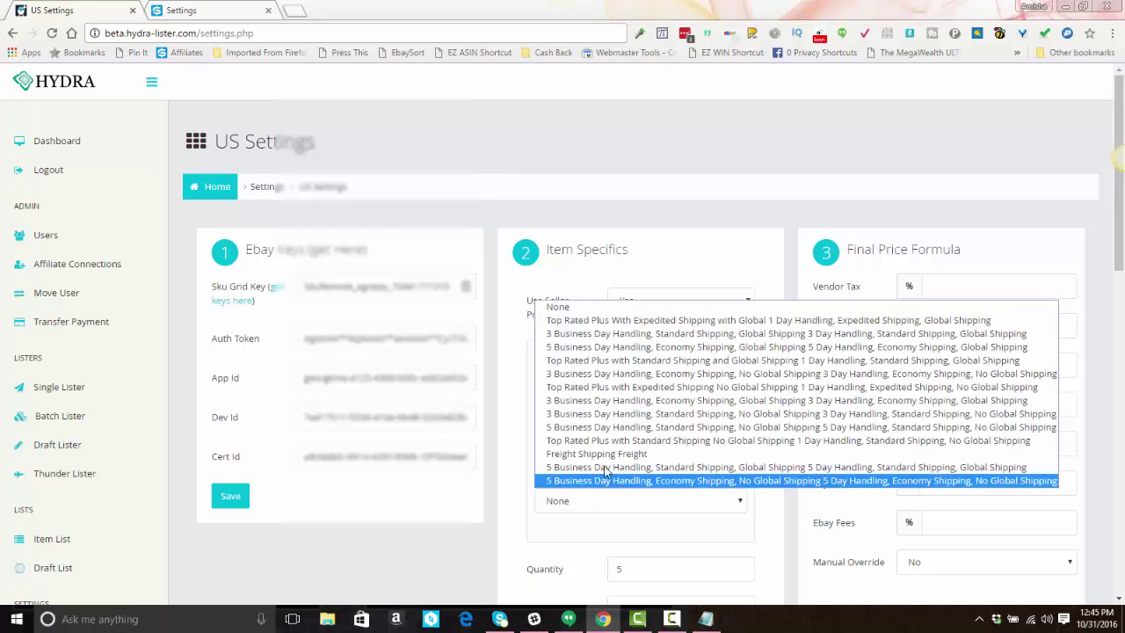
left_click(642, 333)
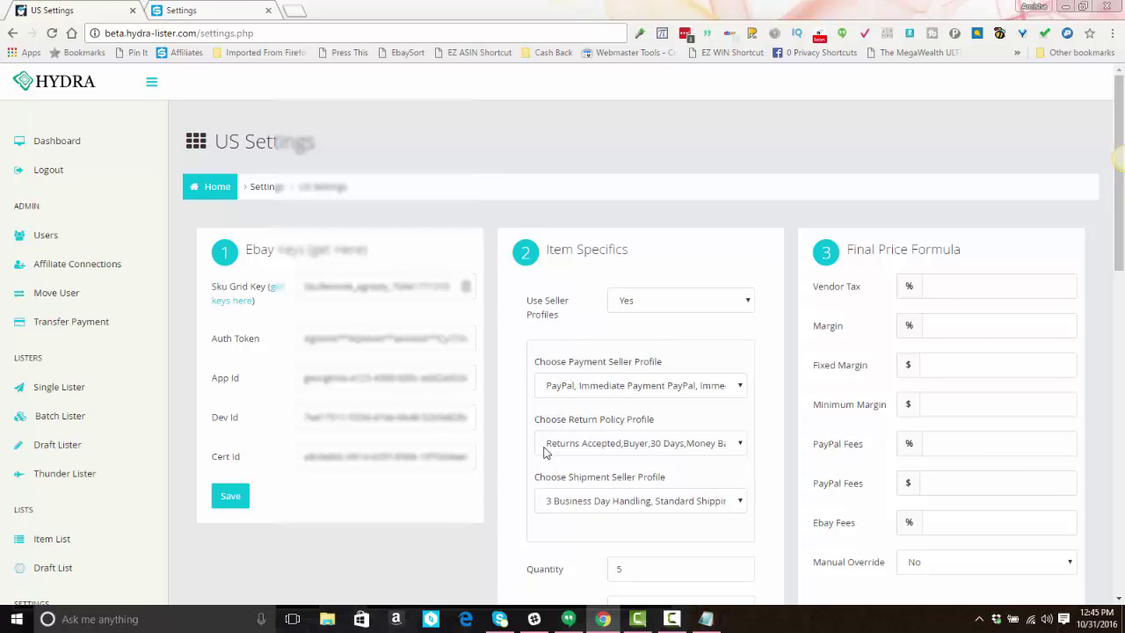
Step: Set Listing Duration back to GTC after trying 30 Days, keeping Sales Tax Table on Yes
scroll(544, 450, "down", 5)
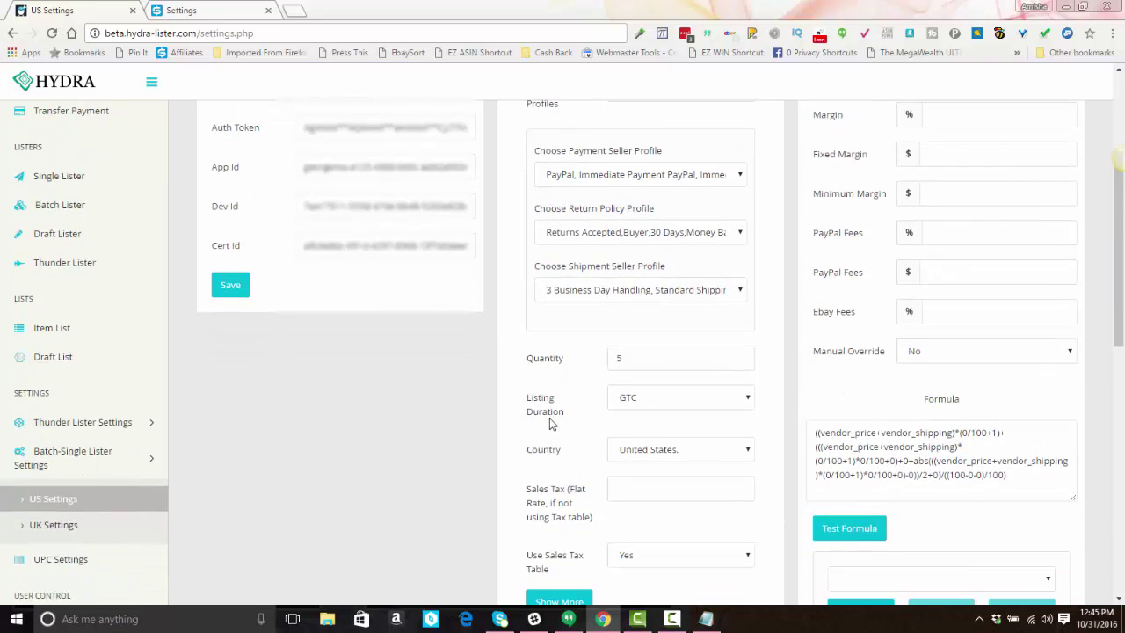
scroll(552, 424, "down", 1)
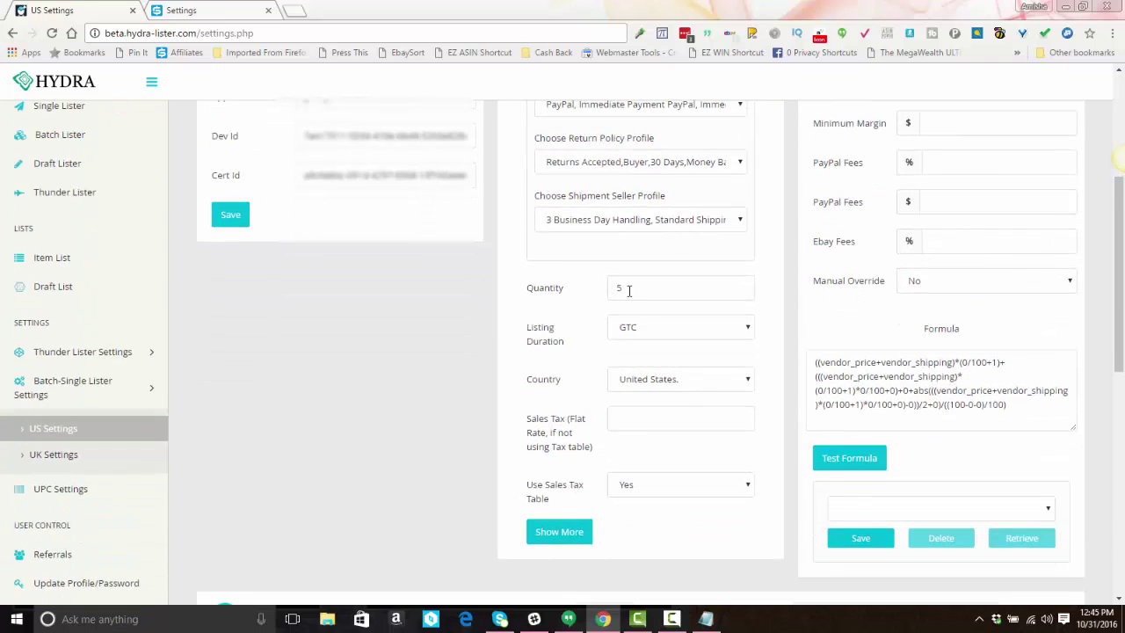
left_click(642, 340)
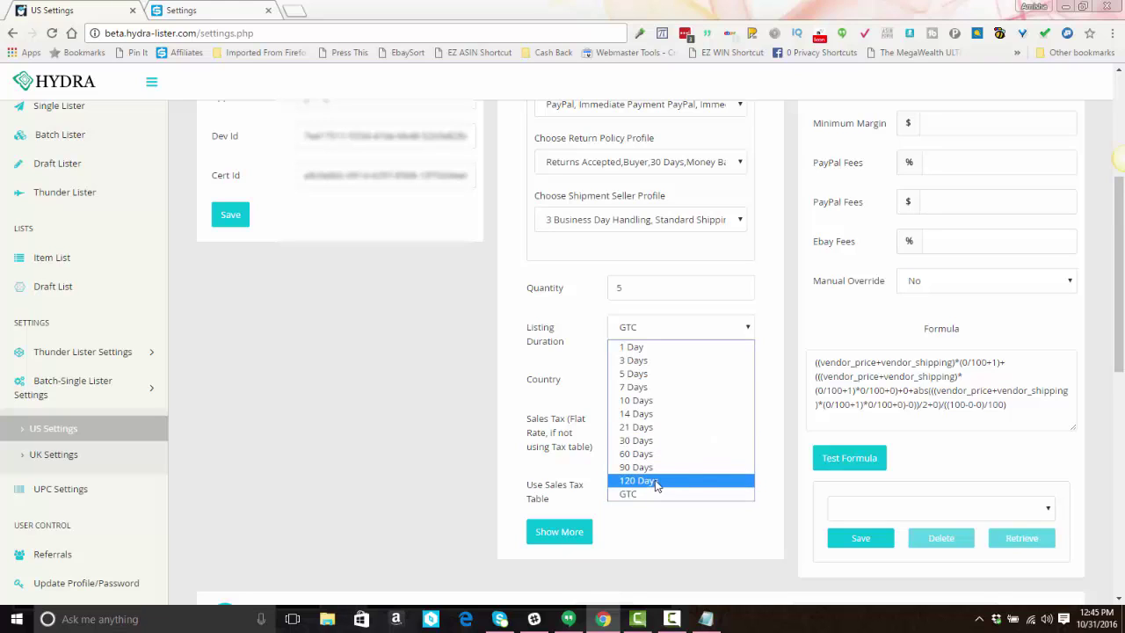
left_click(643, 440)
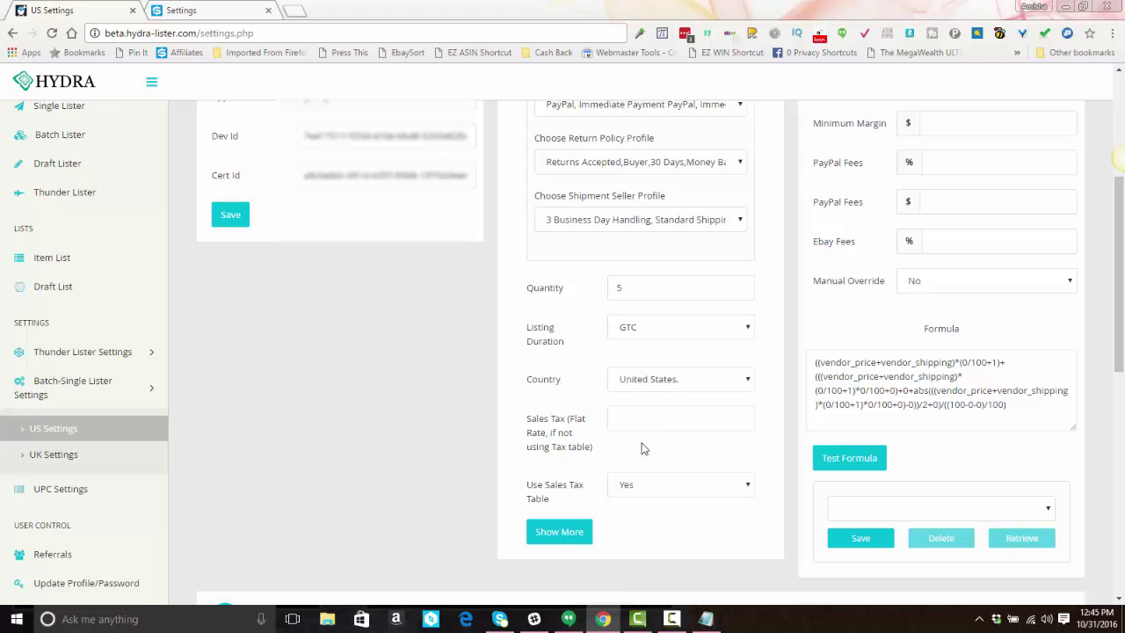
left_click(668, 325)
left_click(648, 494)
left_click(645, 488)
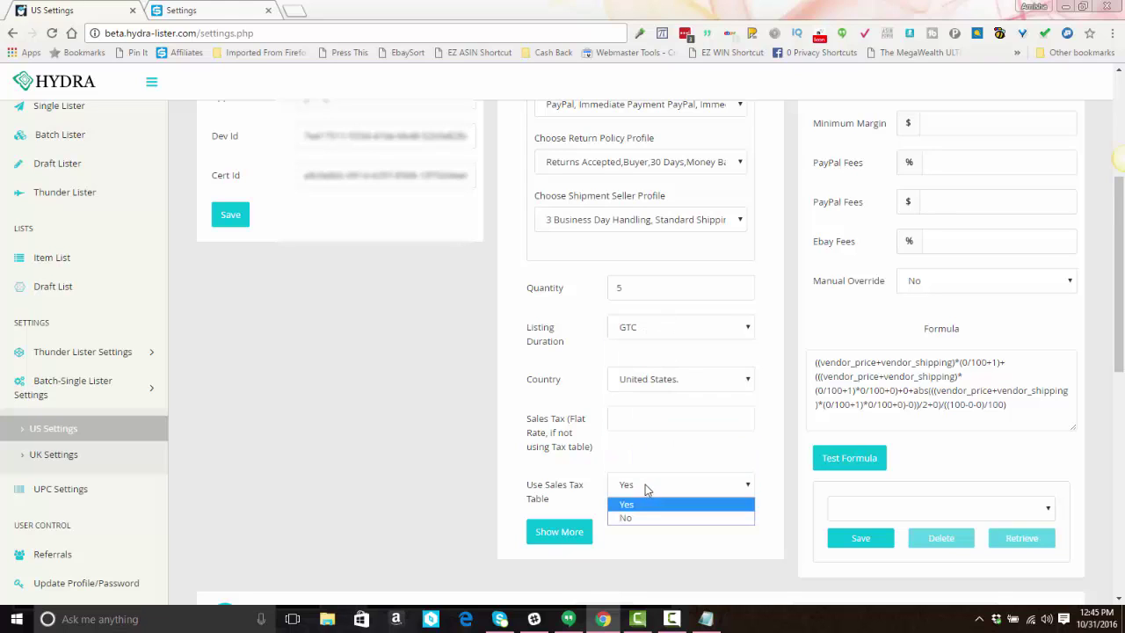
left_click(641, 420)
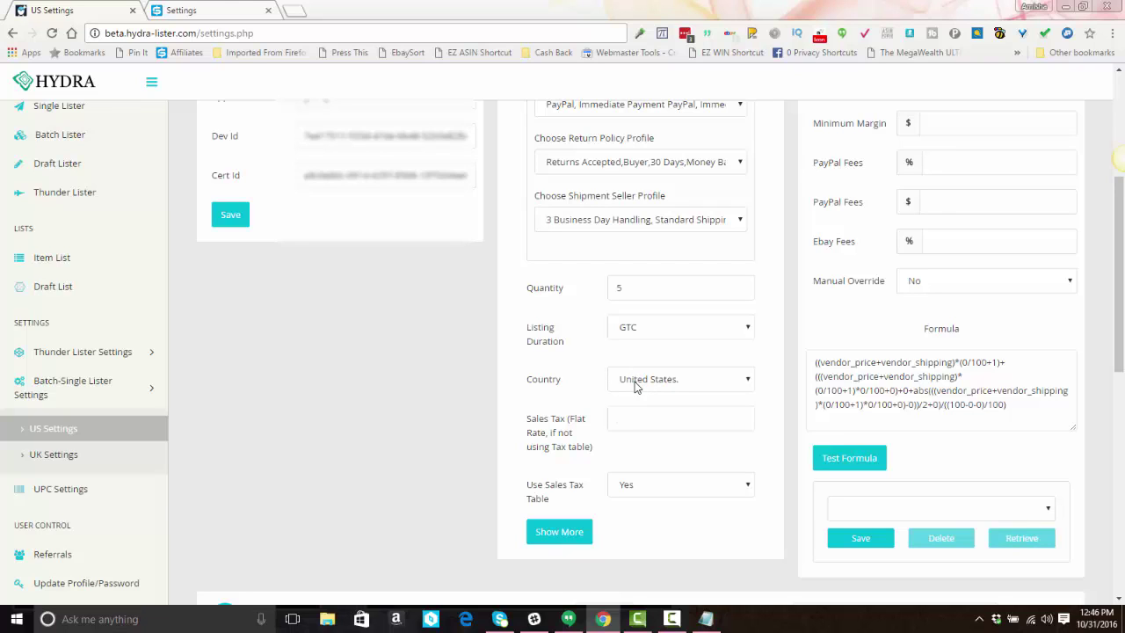
Step: Keep Country as United States and Sales Tax Table Yes, then show the additional listing options
left_click(636, 387)
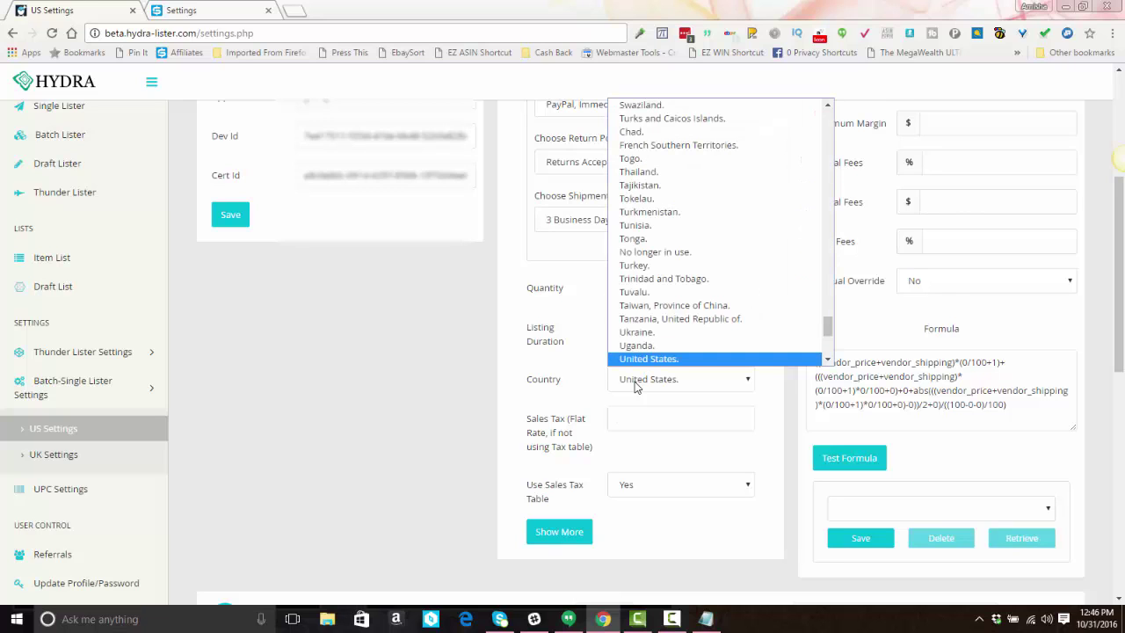
left_click(636, 387)
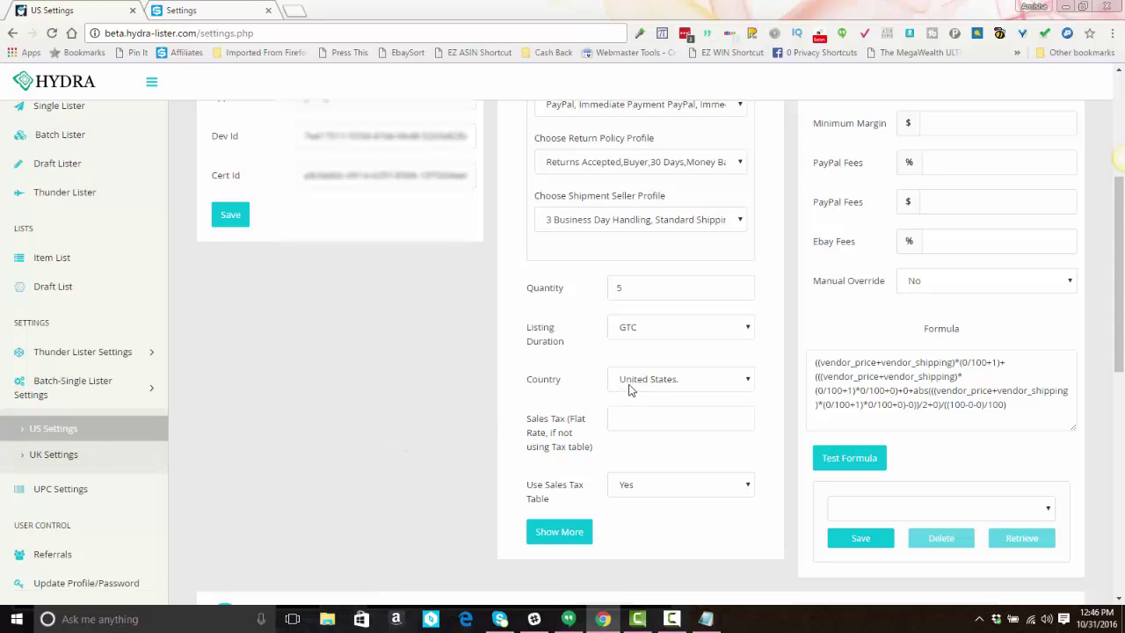
scroll(637, 427, "down", 1)
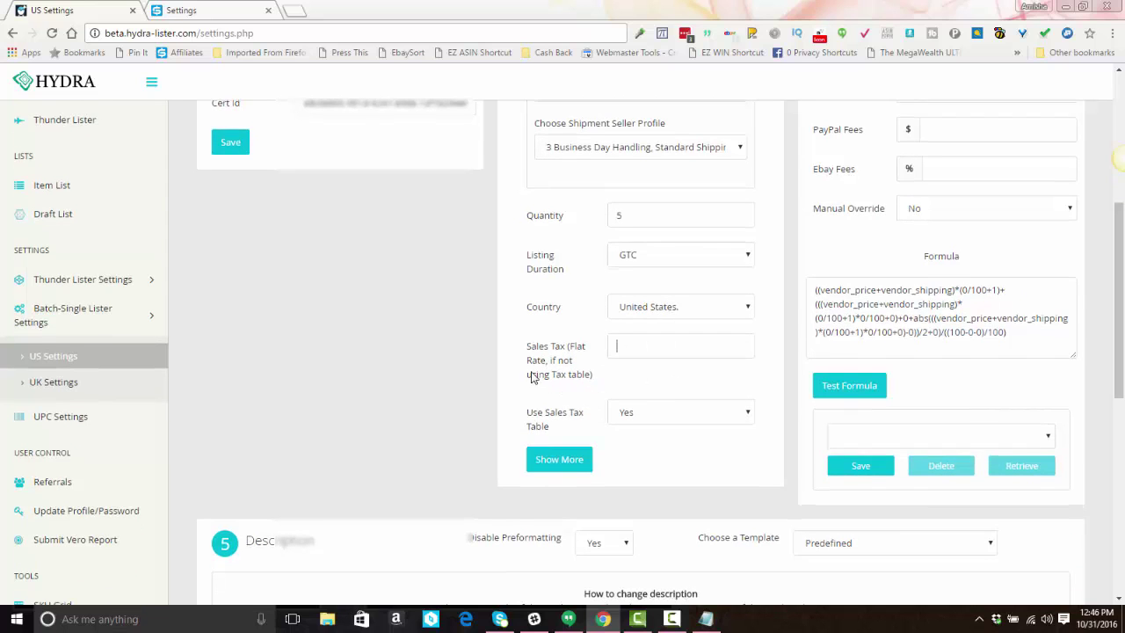
scroll(571, 374, "down", 1)
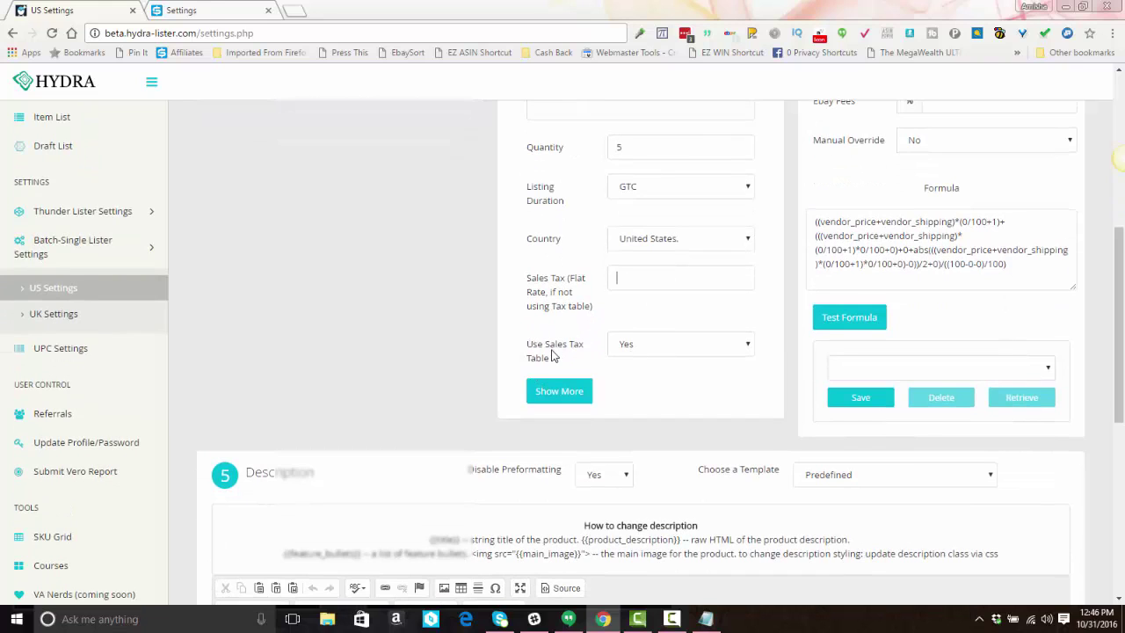
left_click(632, 348)
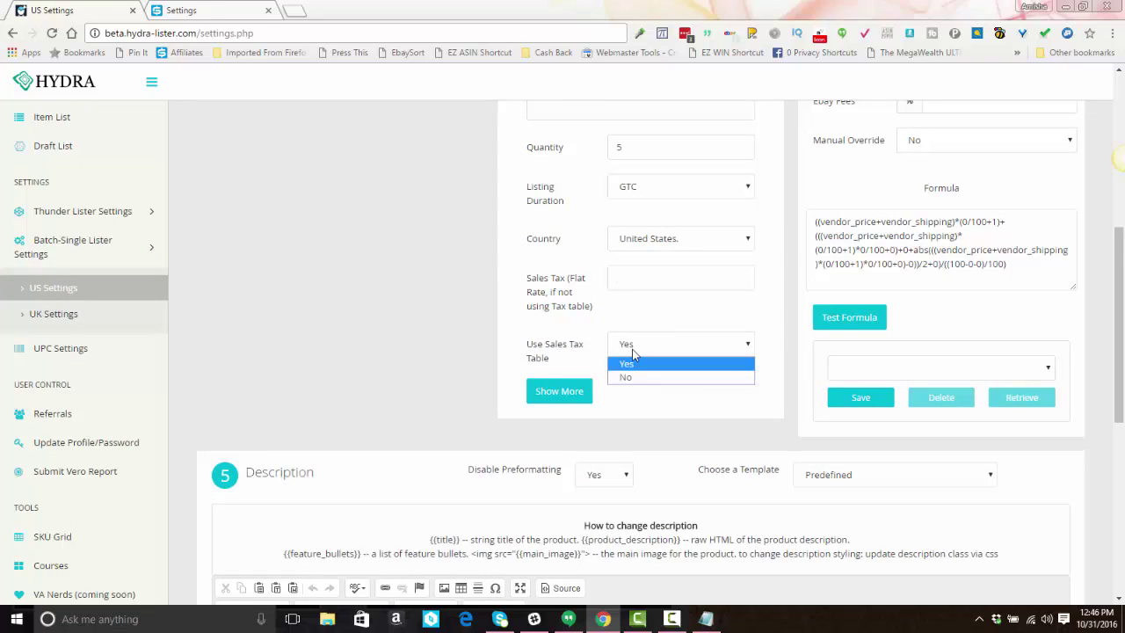
left_click(629, 361)
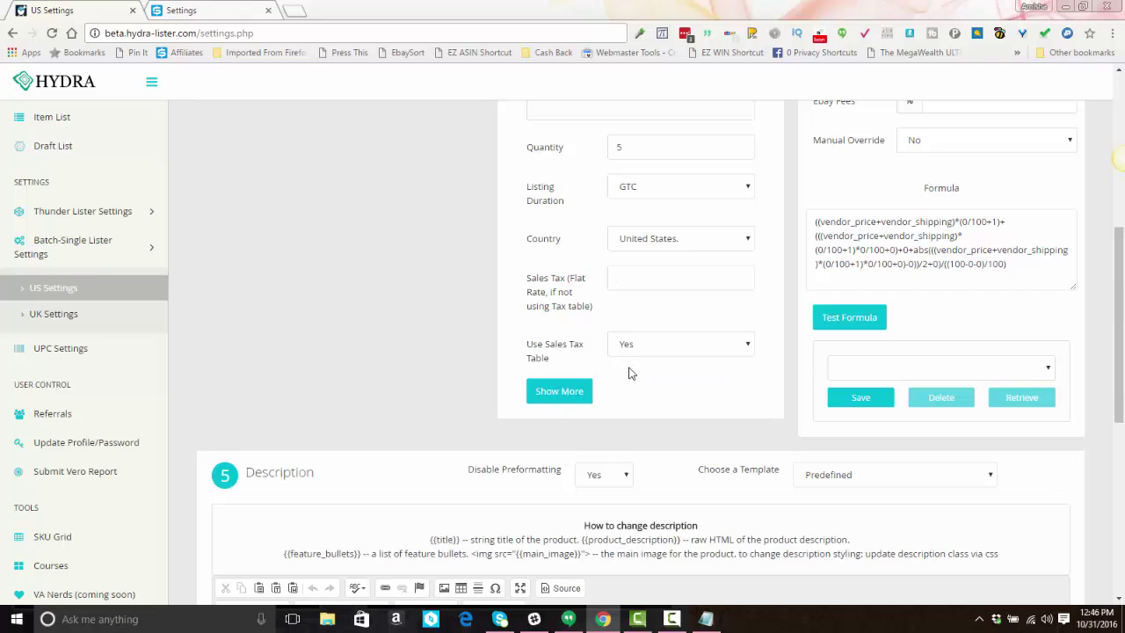
left_click(565, 402)
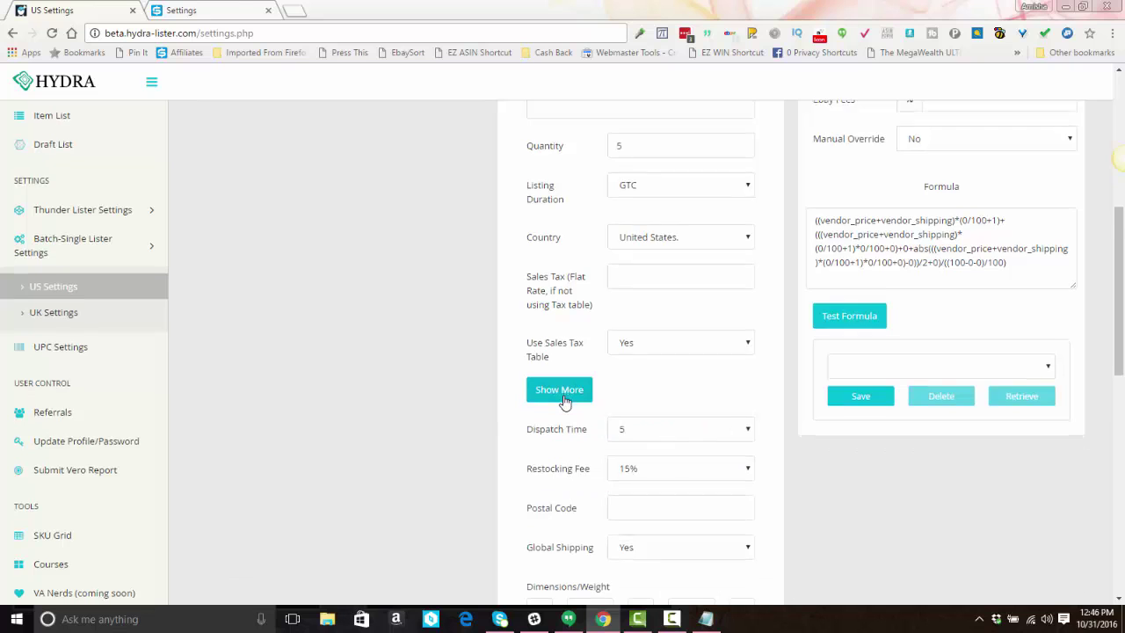
scroll(566, 395, "down", 2)
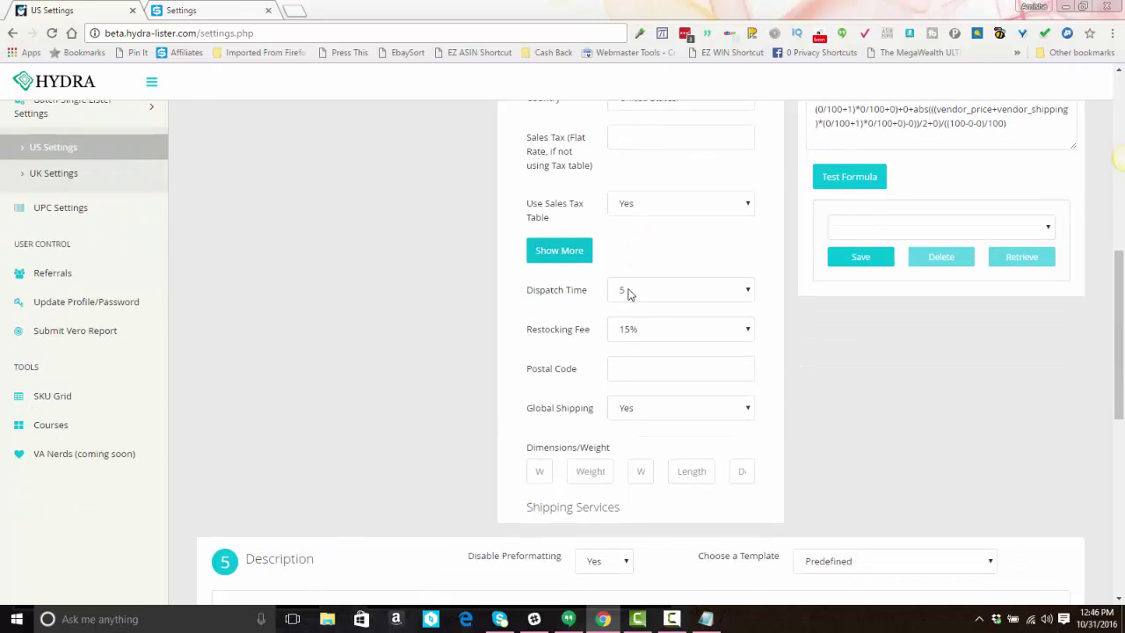
left_click(627, 293)
left_click(627, 294)
scroll(591, 306, "down", 1)
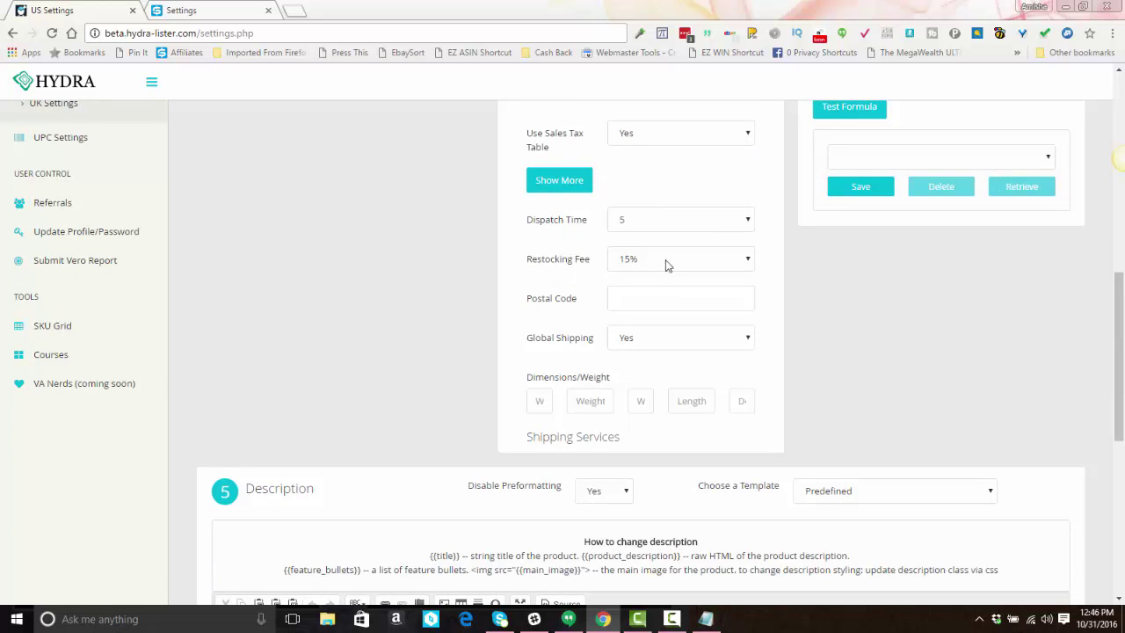
left_click(665, 265)
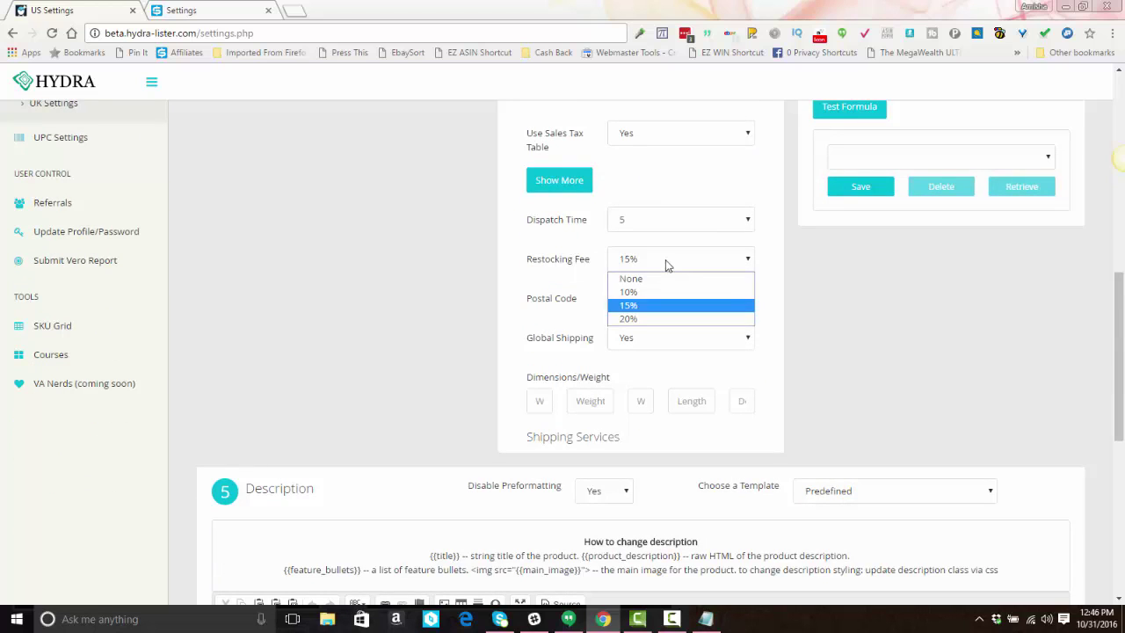
left_click(665, 263)
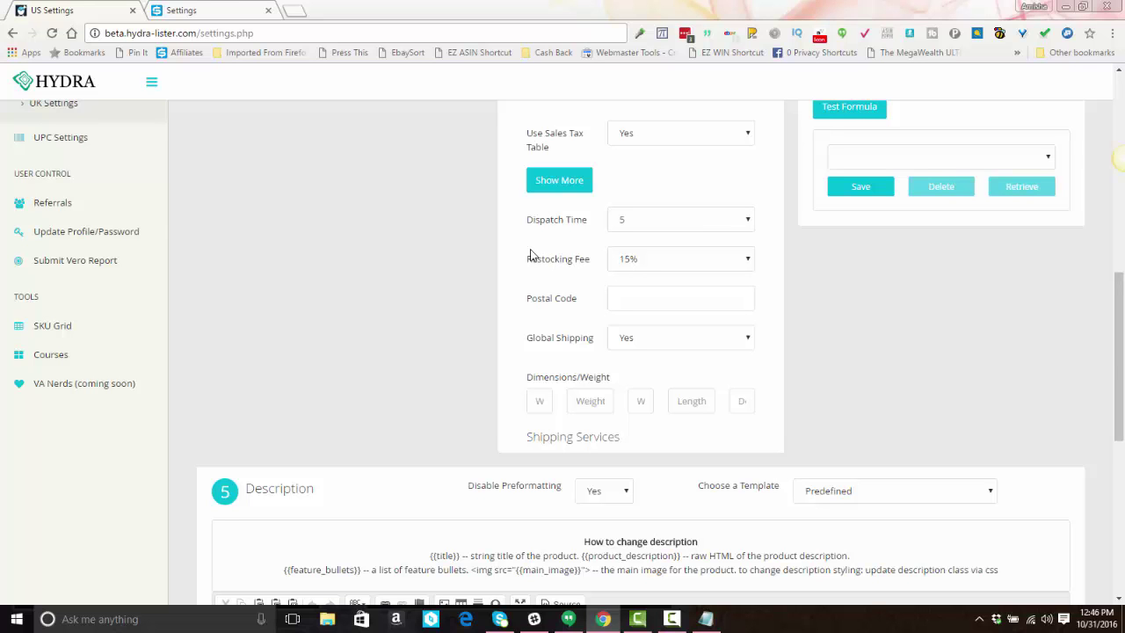
scroll(529, 255, "up", 4)
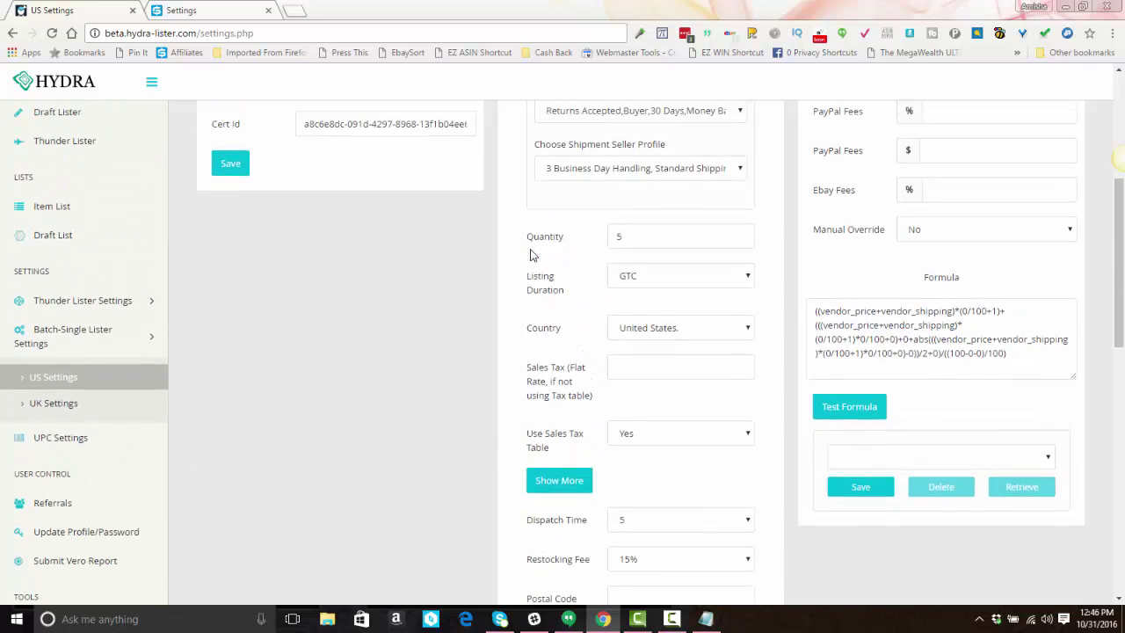
scroll(530, 254, "up", 1)
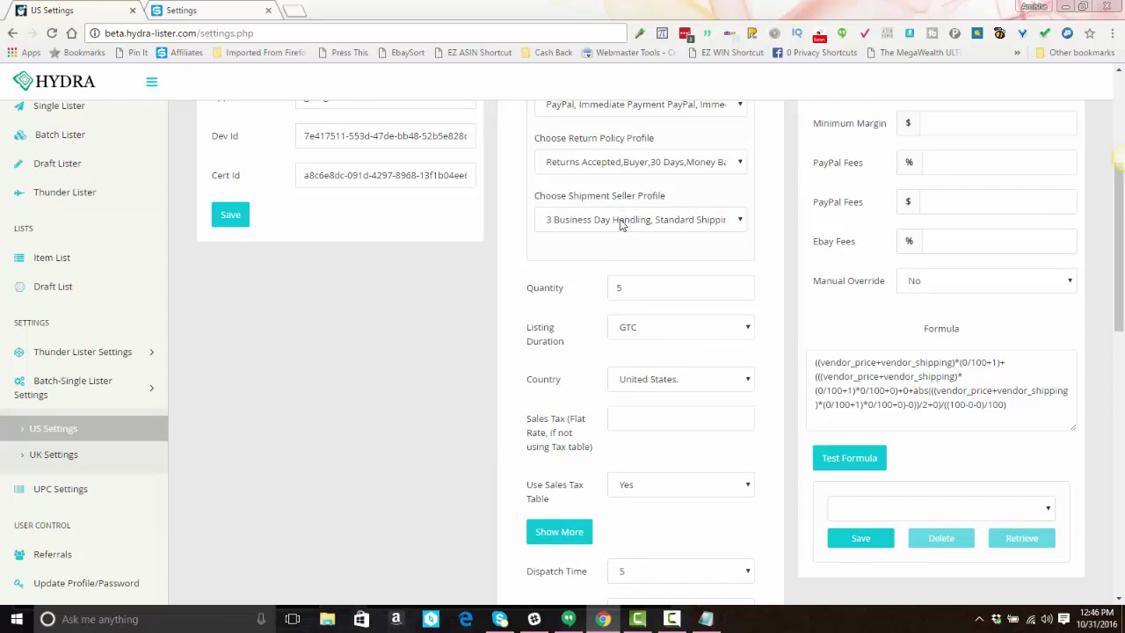
scroll(632, 290, "down", 4)
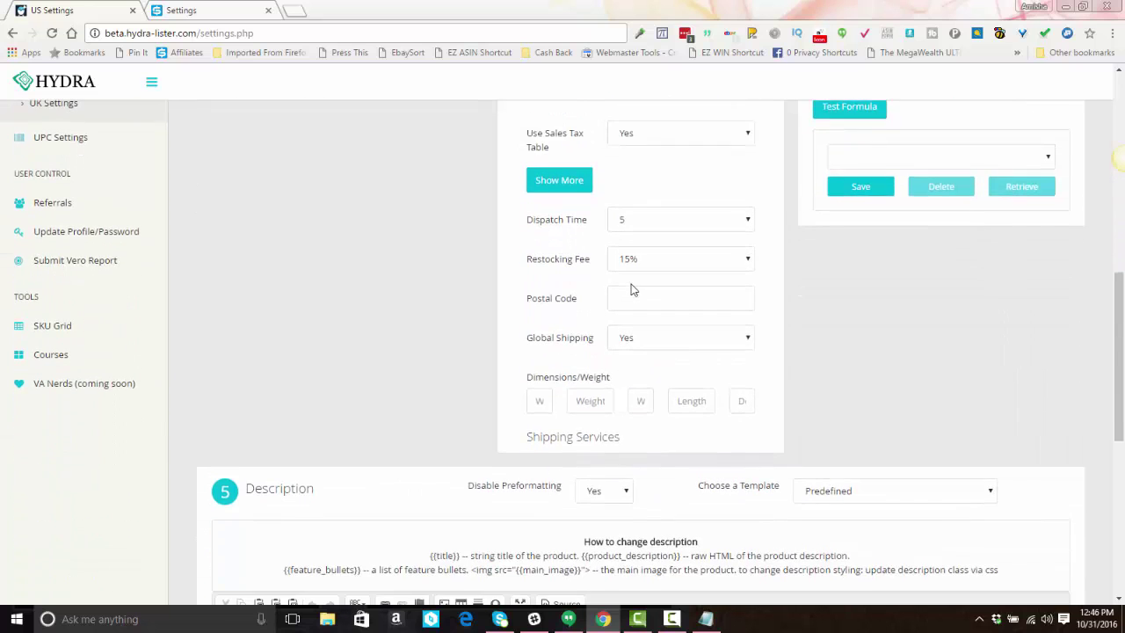
scroll(632, 290, "up", 4)
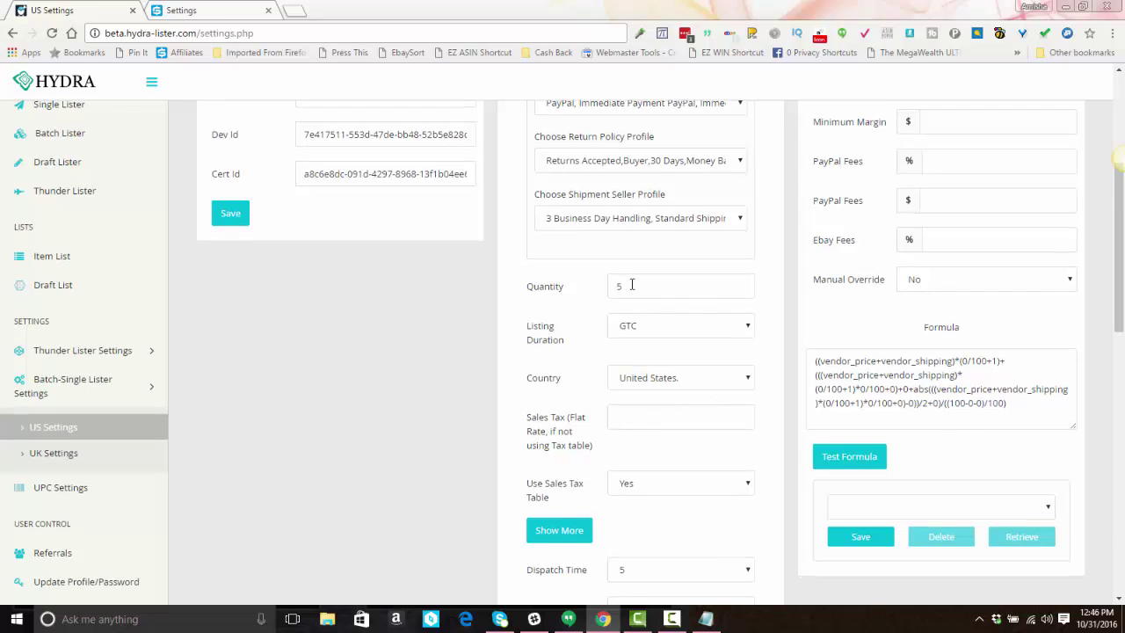
scroll(631, 284, "down", 4)
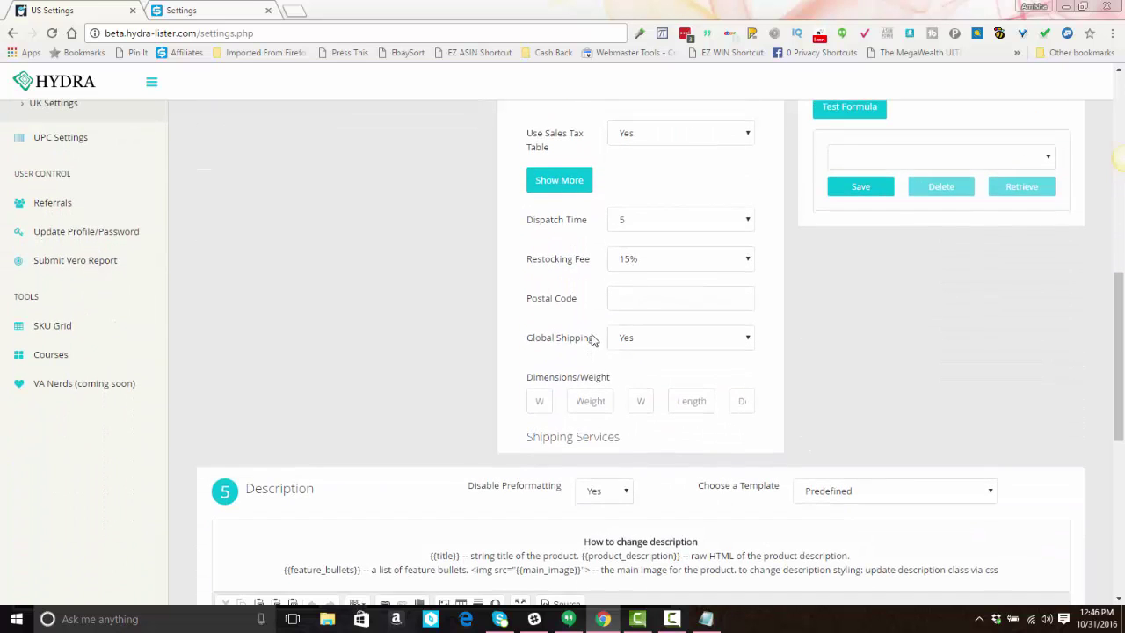
left_click(642, 346)
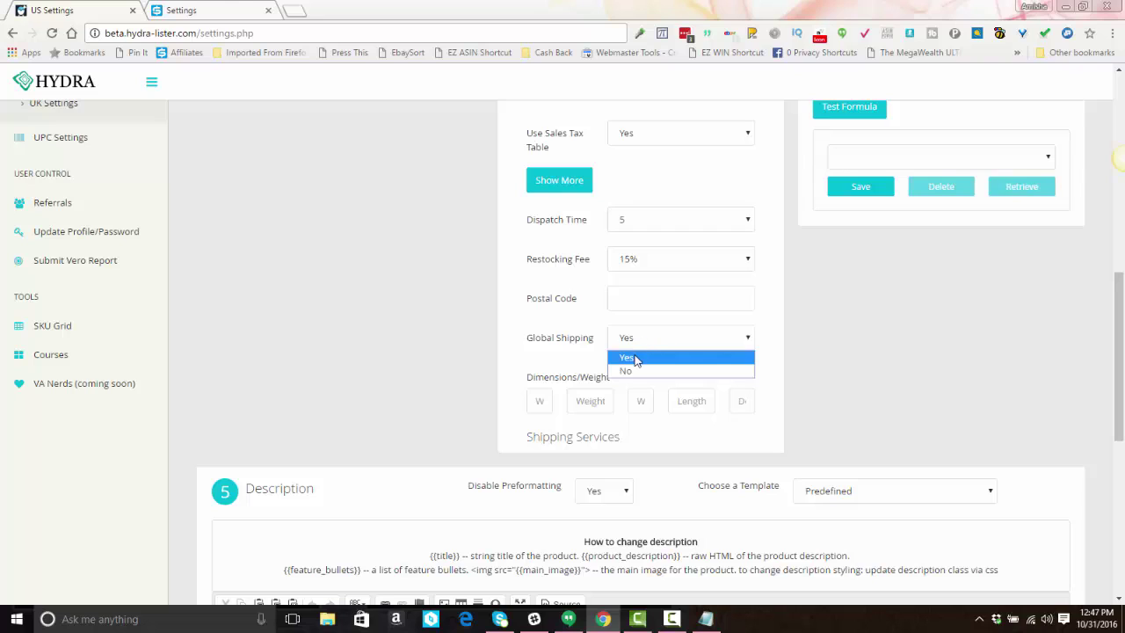
left_click(634, 358)
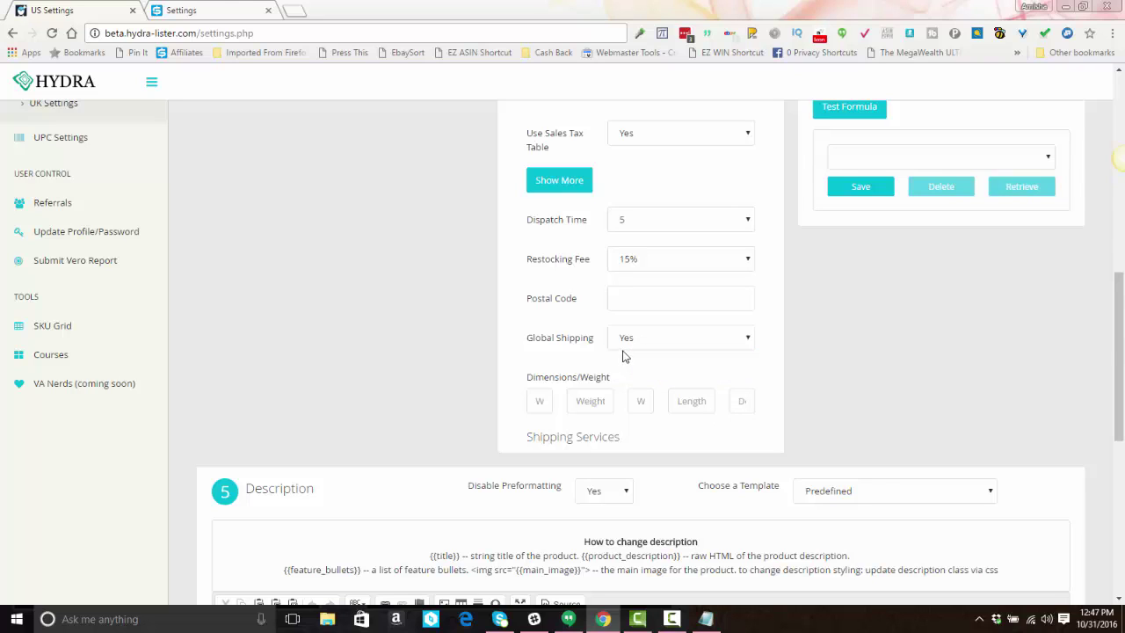
left_click(643, 345)
left_click(639, 369)
left_click(643, 345)
left_click(640, 357)
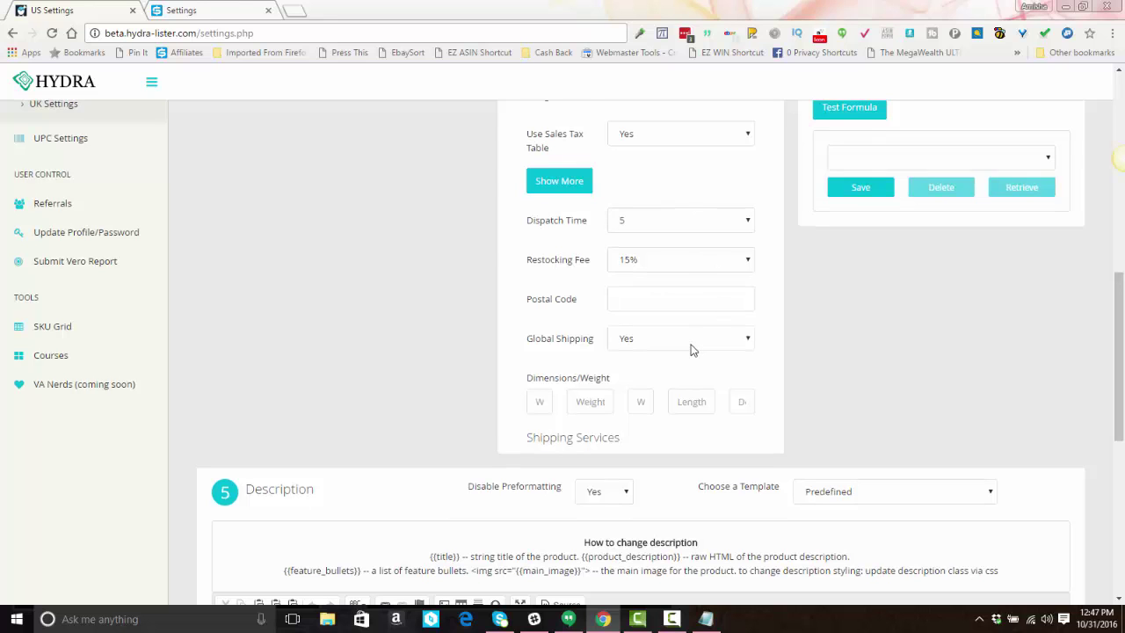
scroll(632, 308, "up", 1)
Step: Collapse the fields below Dispatch Time and enter the PayPal account e-mail address
left_click(578, 257)
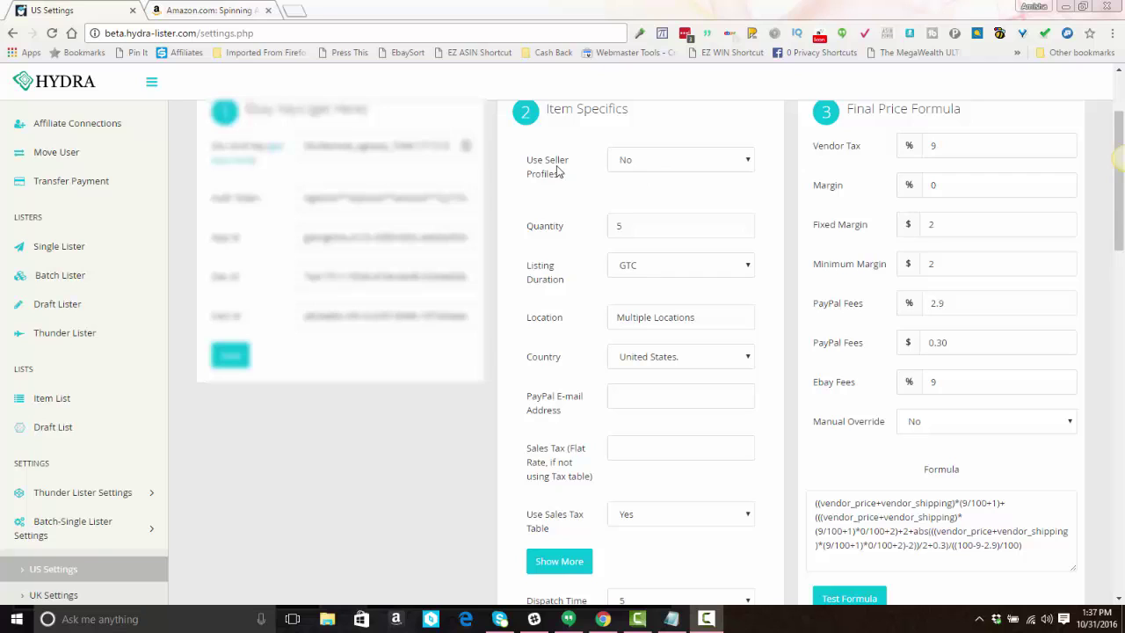
left_click(641, 397)
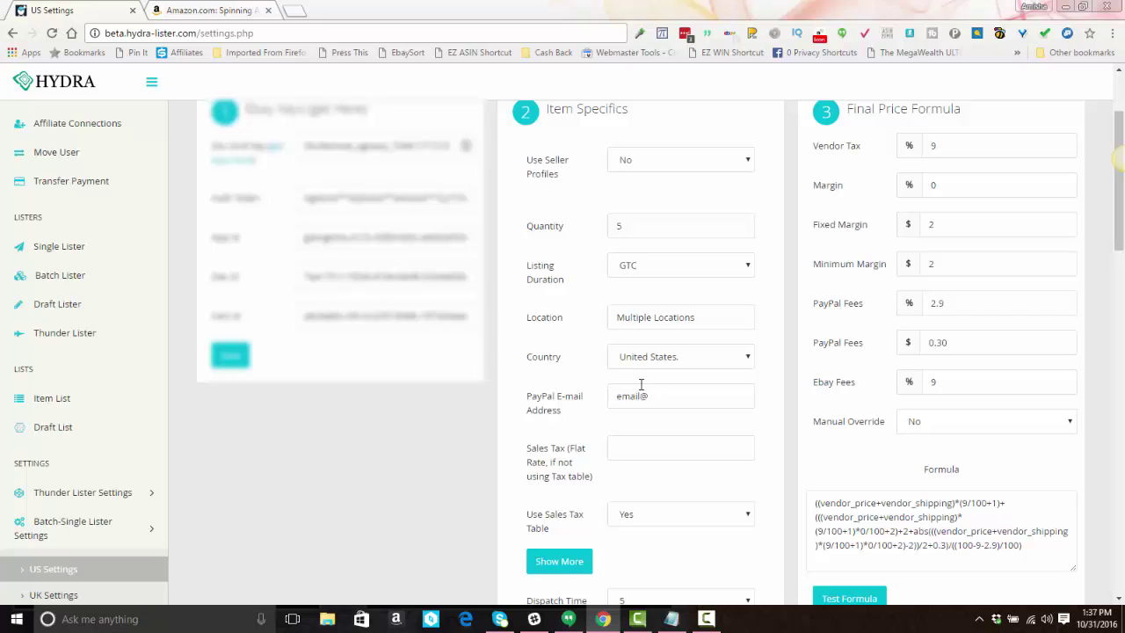
type("email@gmail.com")
scroll(722, 381, "down", 5)
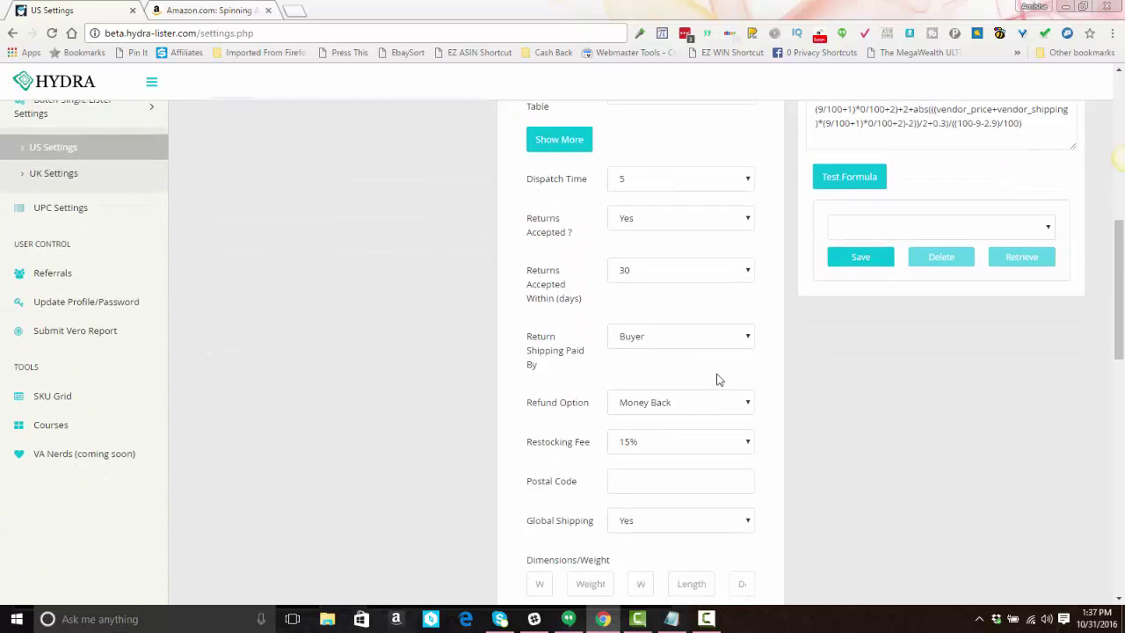
scroll(717, 380, "down", 2)
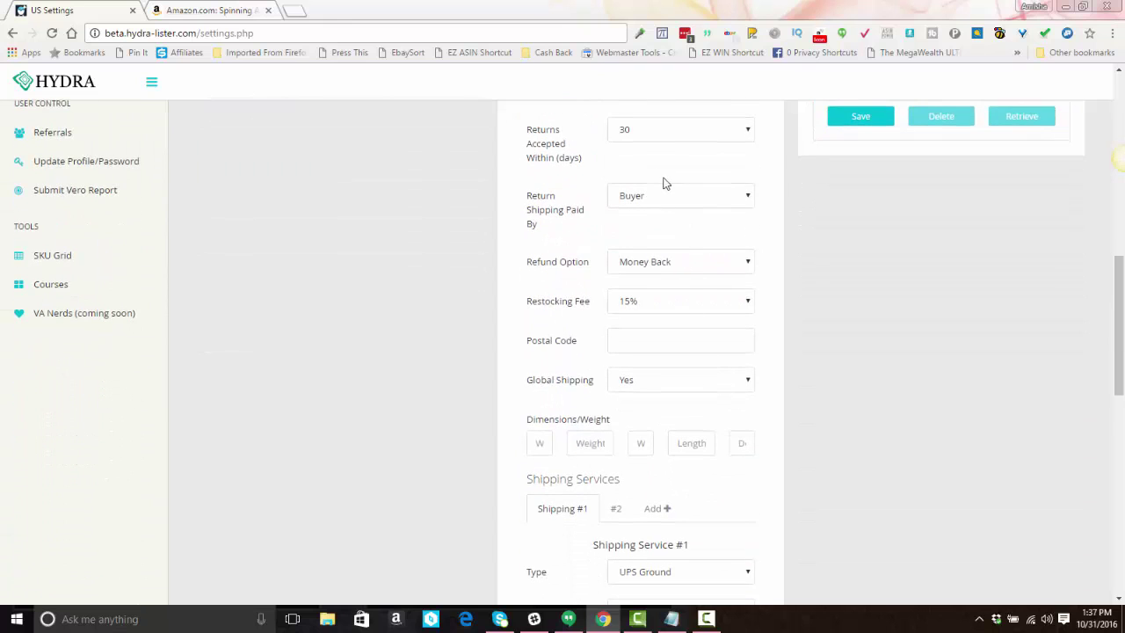
scroll(664, 182, "up", 2)
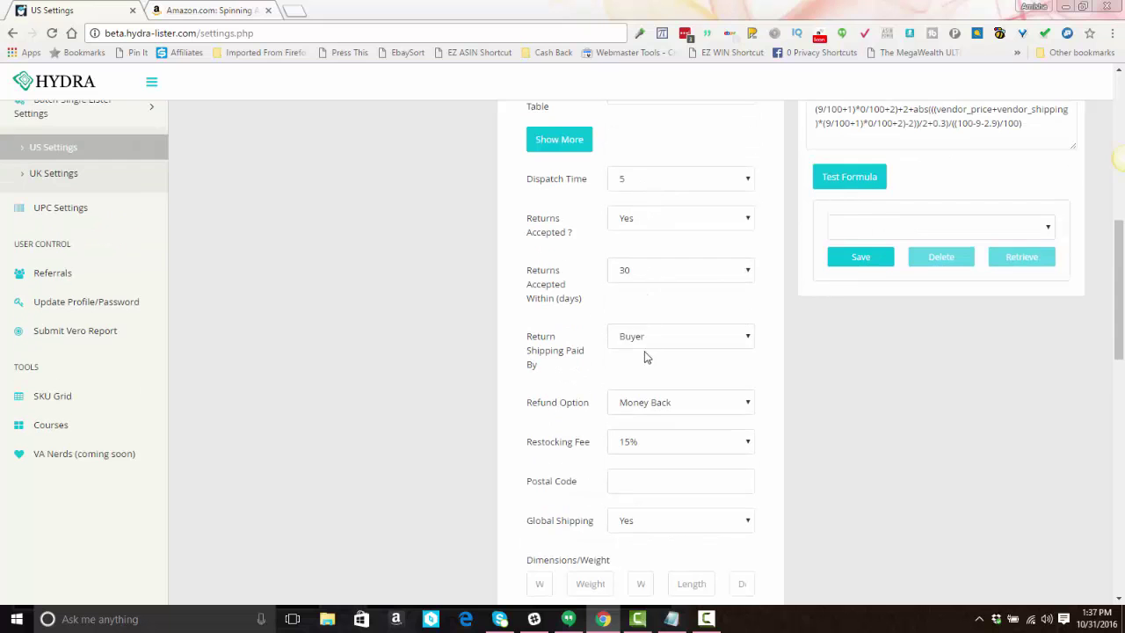
scroll(657, 428, "down", 1)
scroll(651, 497, "down", 2)
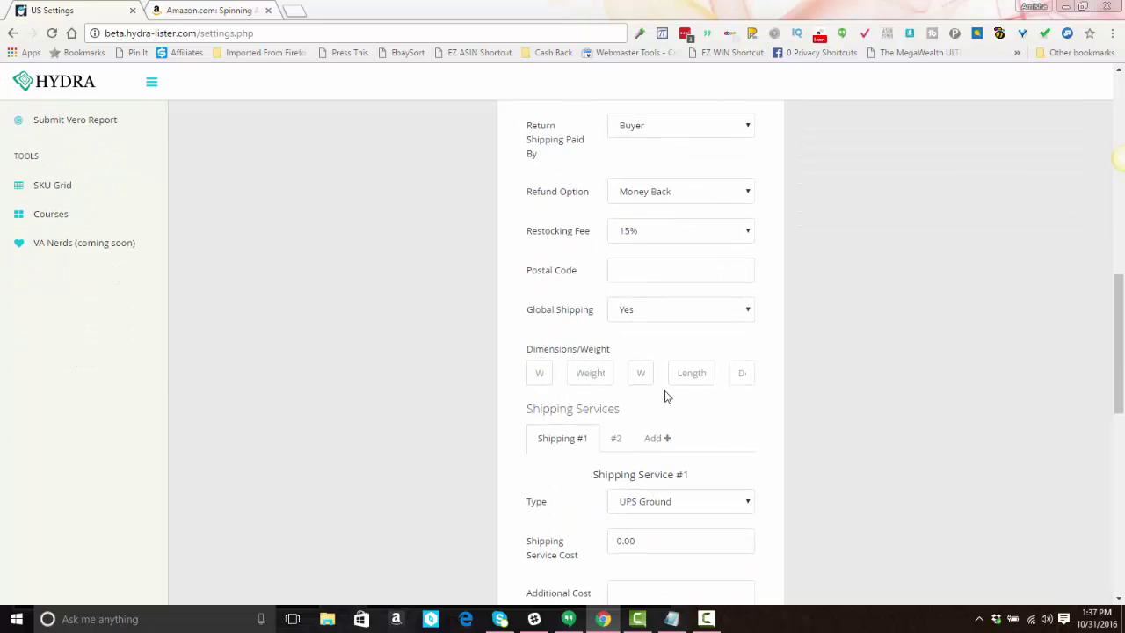
scroll(665, 396, "down", 1)
scroll(641, 387, "down", 1)
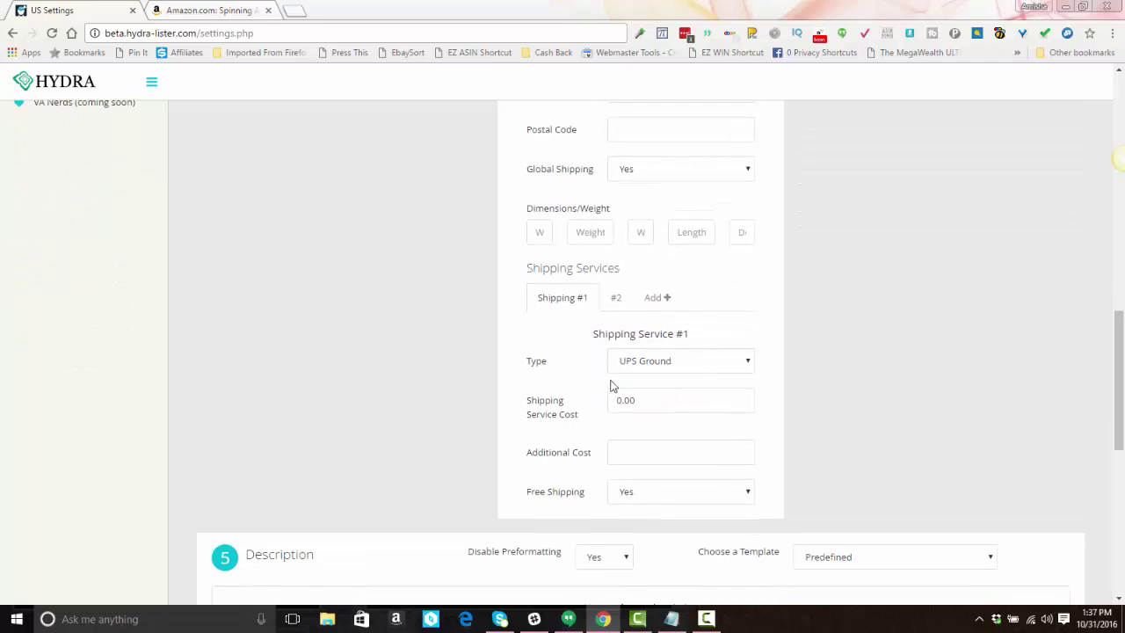
Step: Keep Shipping Service #1 as UPS Ground, edit its cost and Additional Cost, and check Free Shipping
left_click(642, 365)
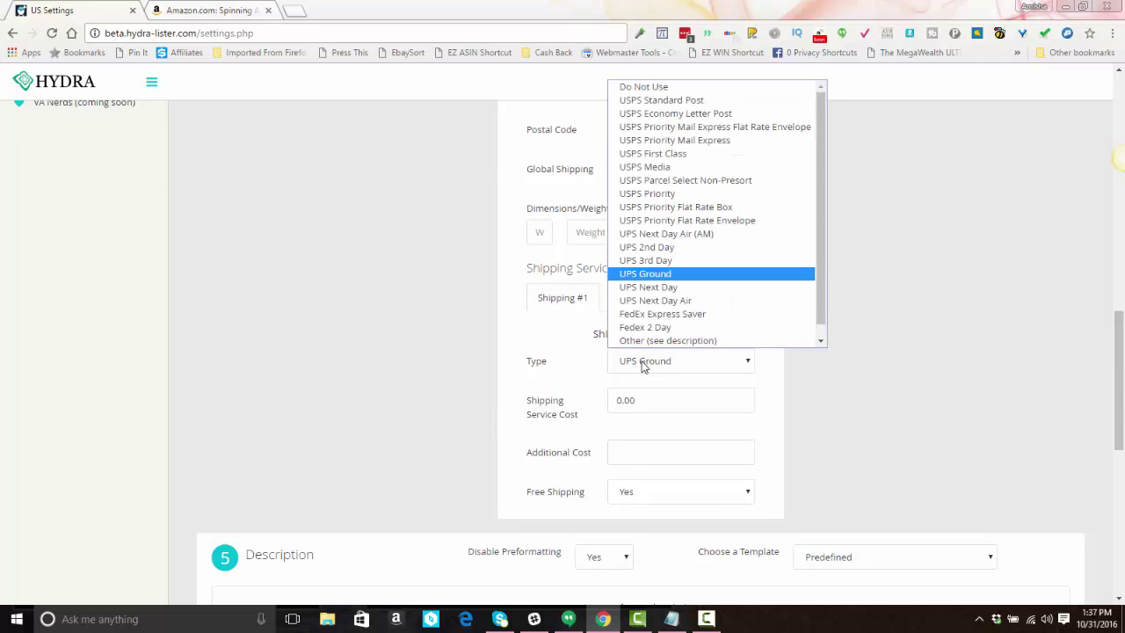
left_click(642, 365)
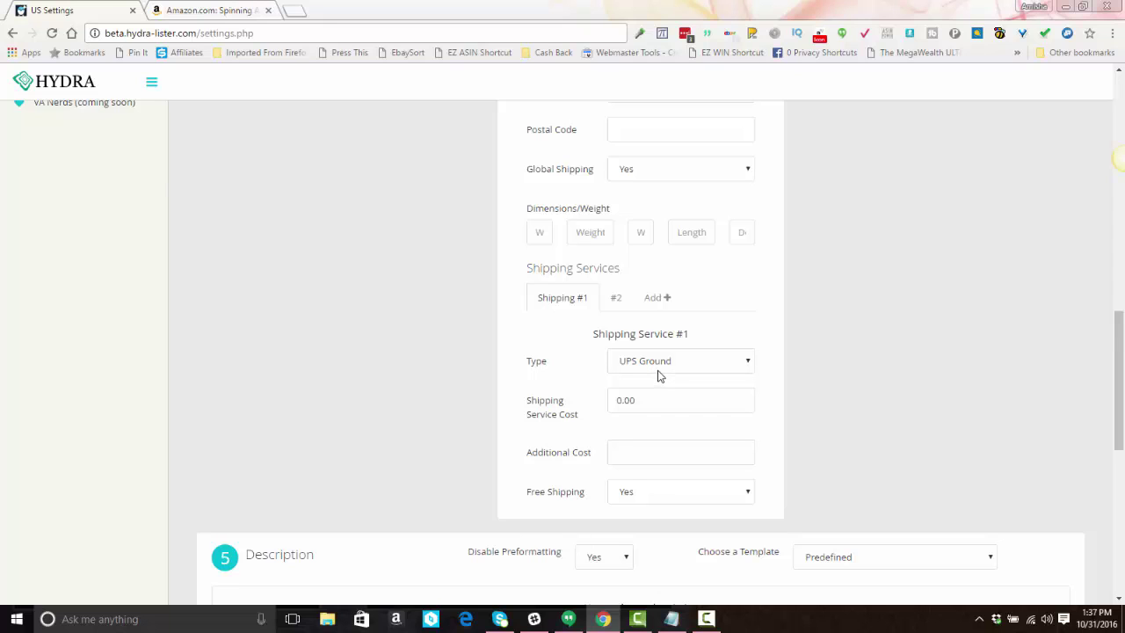
double_click(646, 399)
left_click(652, 403)
left_click(629, 459)
left_click(641, 498)
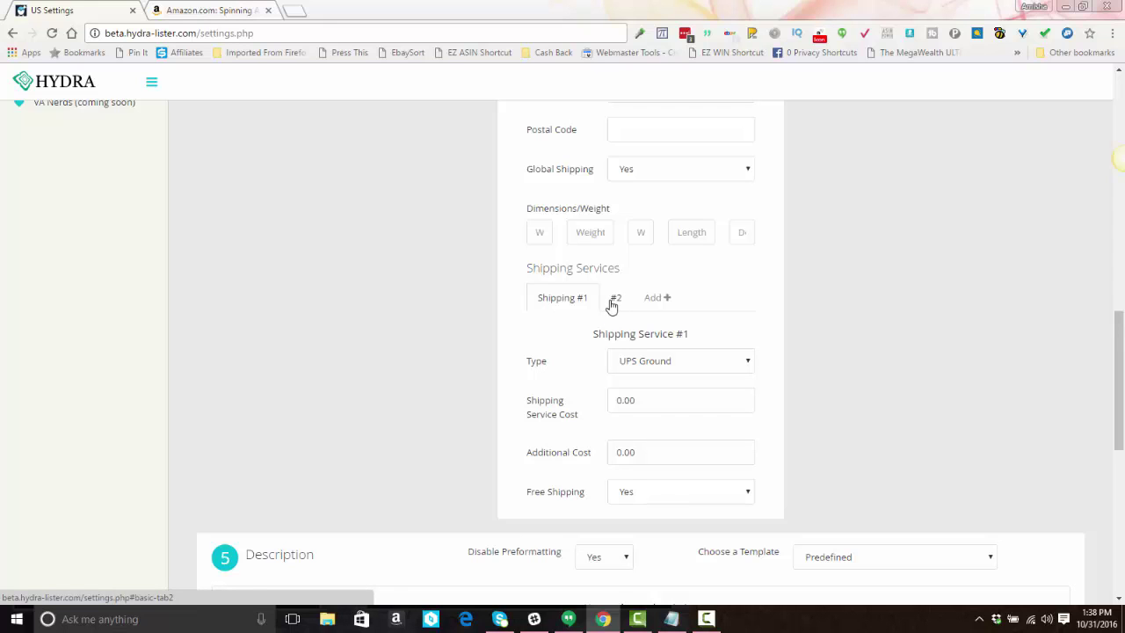
Step: Enter 0.00 as Shipping Service #2's Additional Cost
left_click(614, 299)
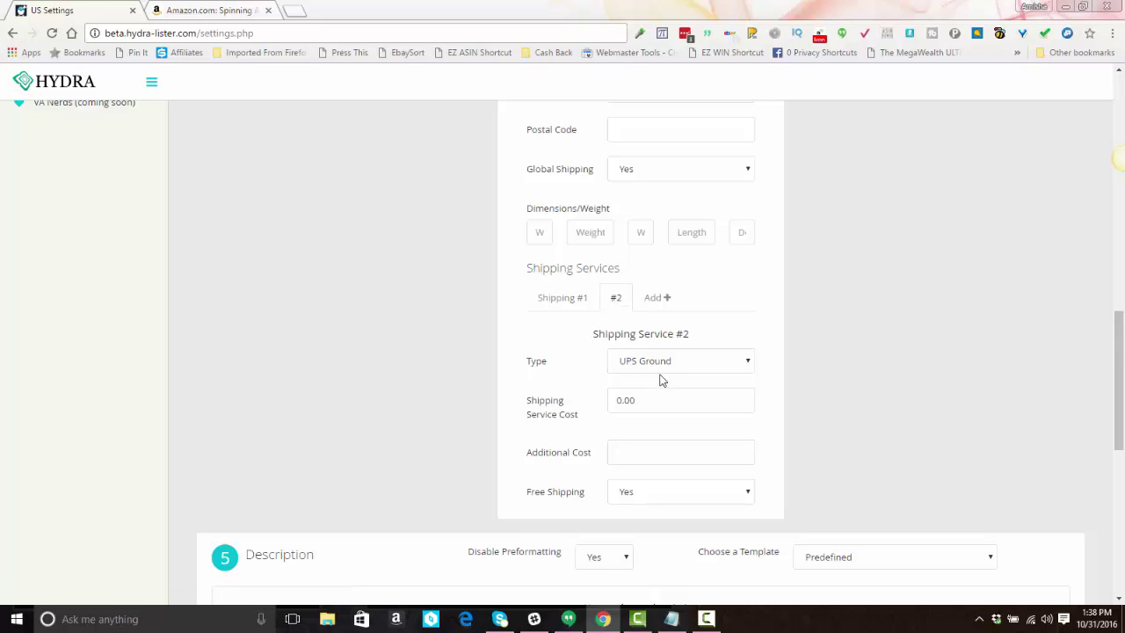
left_click(642, 450)
type("0.00")
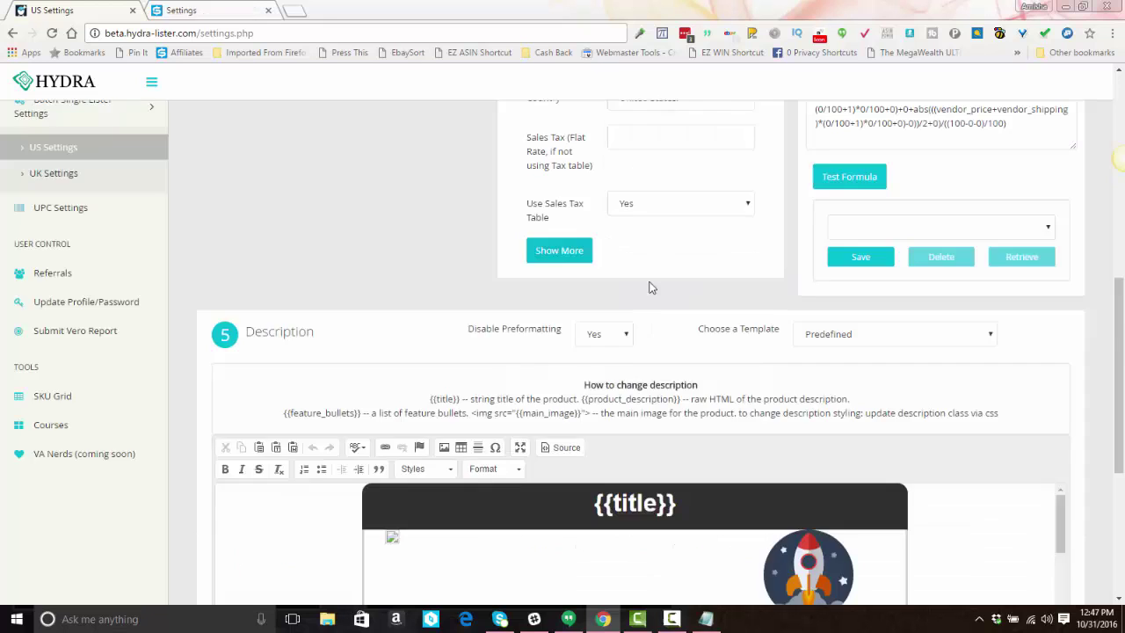
scroll(650, 288, "up", 2)
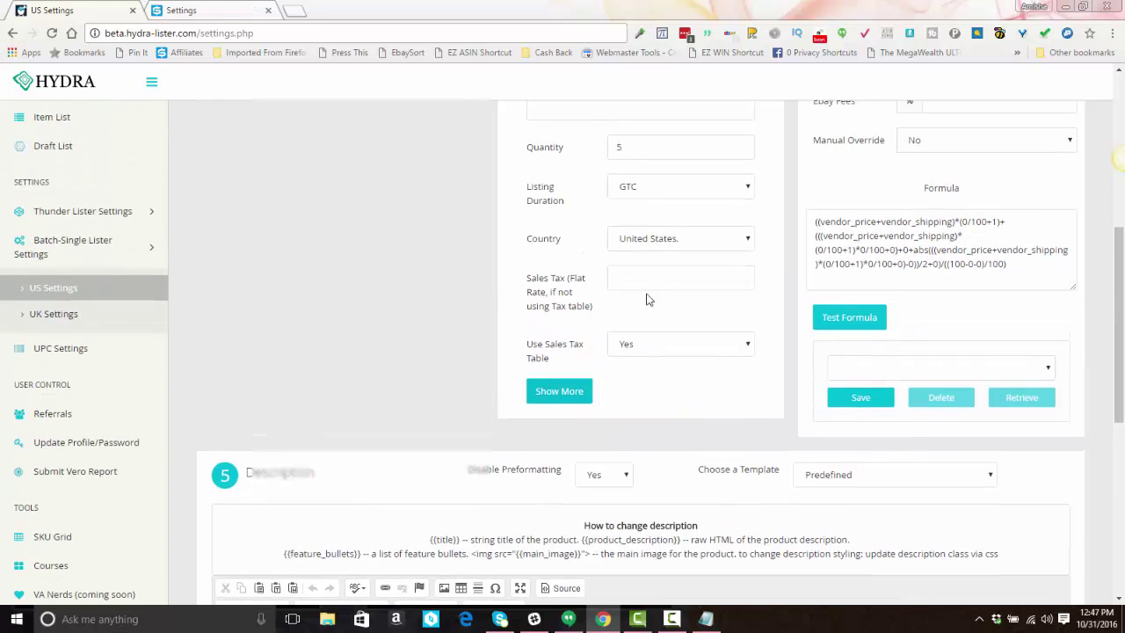
scroll(603, 360, "up", 2)
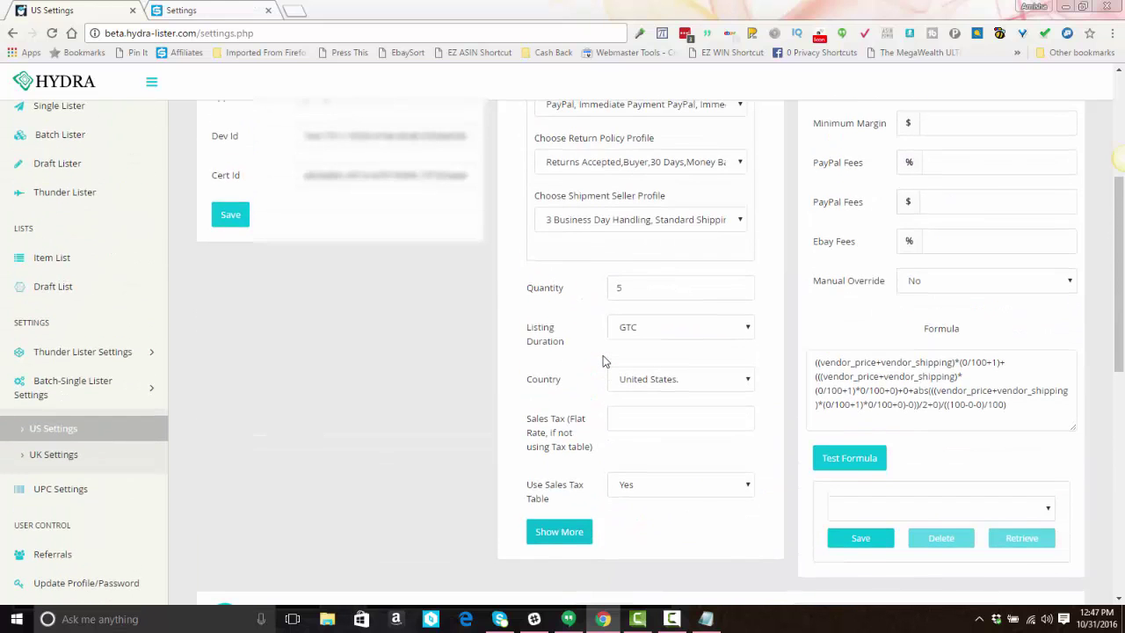
scroll(603, 360, "down", 1)
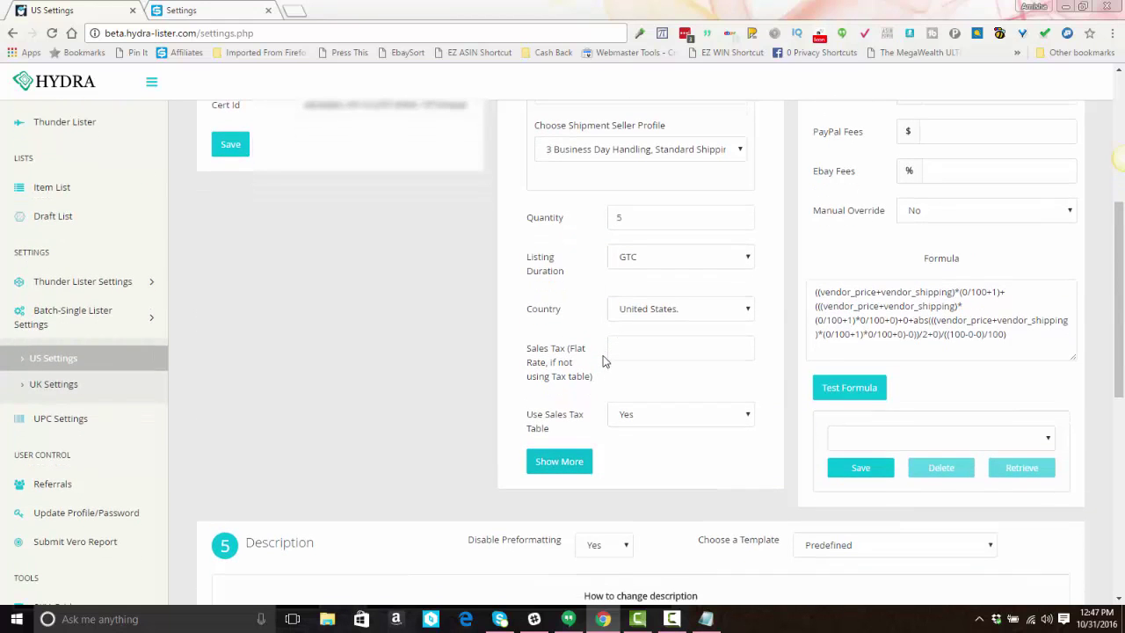
scroll(602, 360, "up", 3)
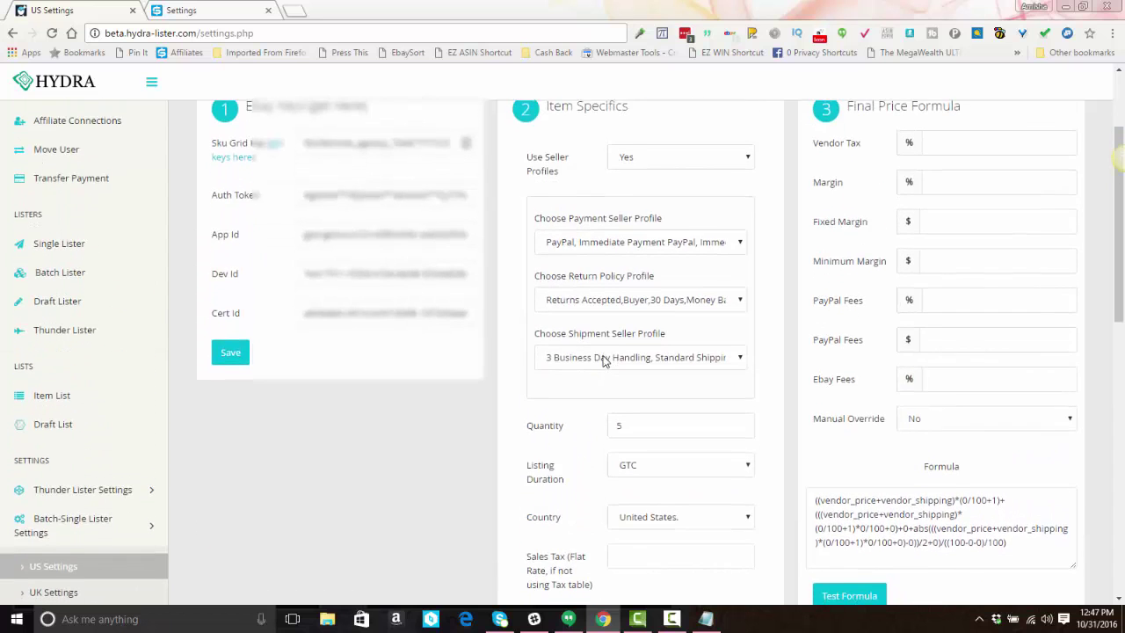
scroll(603, 360, "down", 2)
scroll(602, 360, "up", 3)
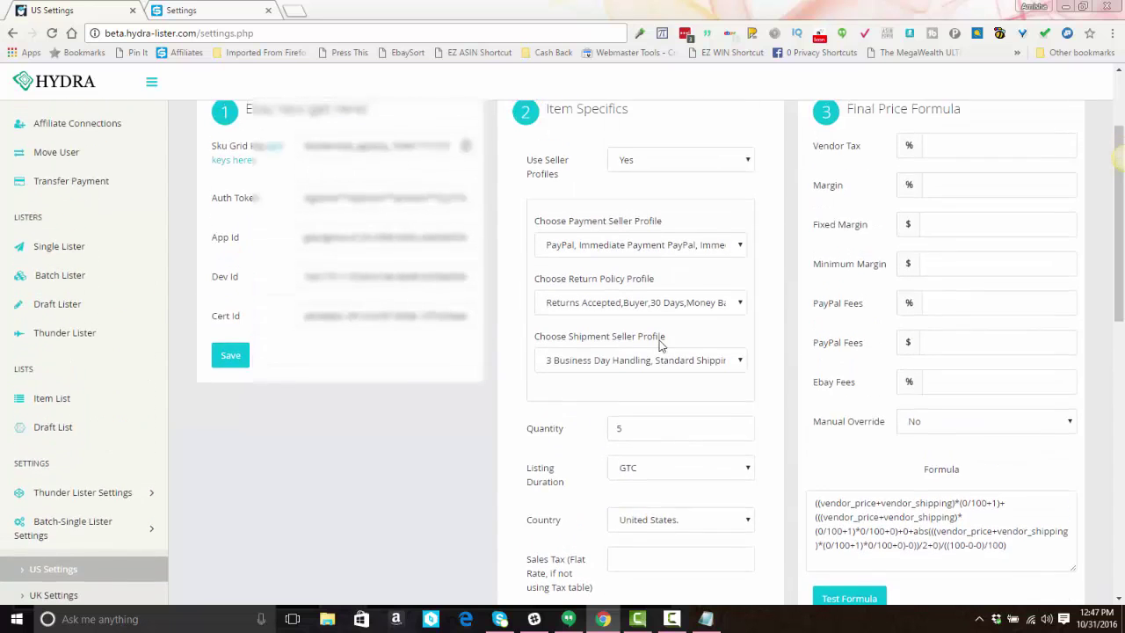
scroll(871, 261, "down", 1)
scroll(865, 263, "up", 1)
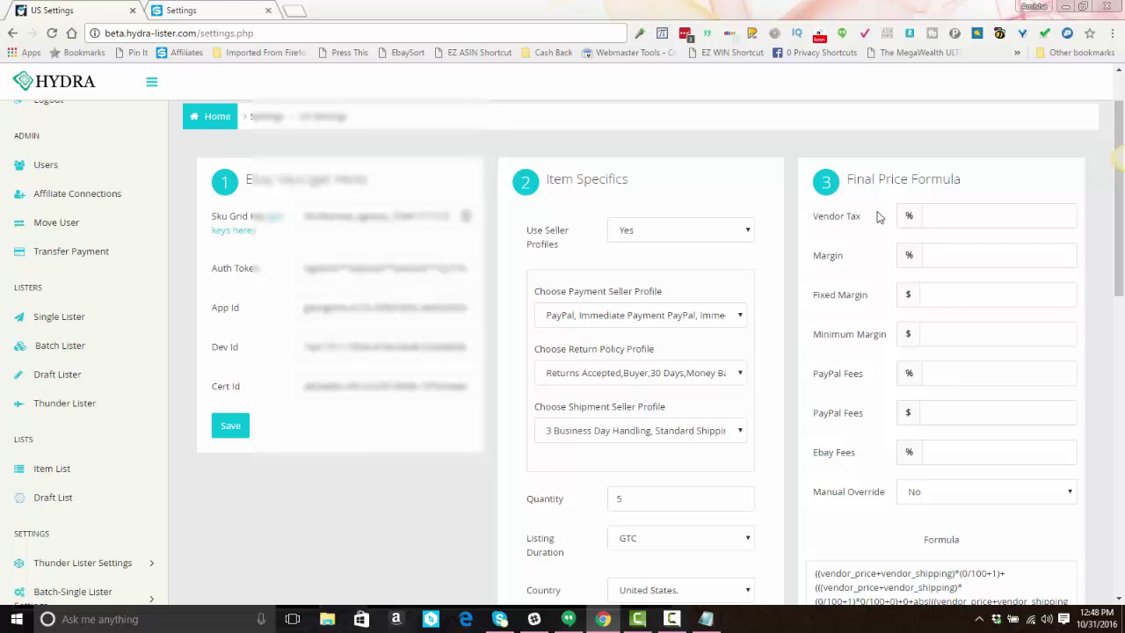
Step: Enter 9 in the Vendor Tax field, briefly trying 10 before settling on 9
left_click(952, 216)
type("9")
key("BackSpace")
type("10")
key("BackSpace")
key("BackSpace")
type("9")
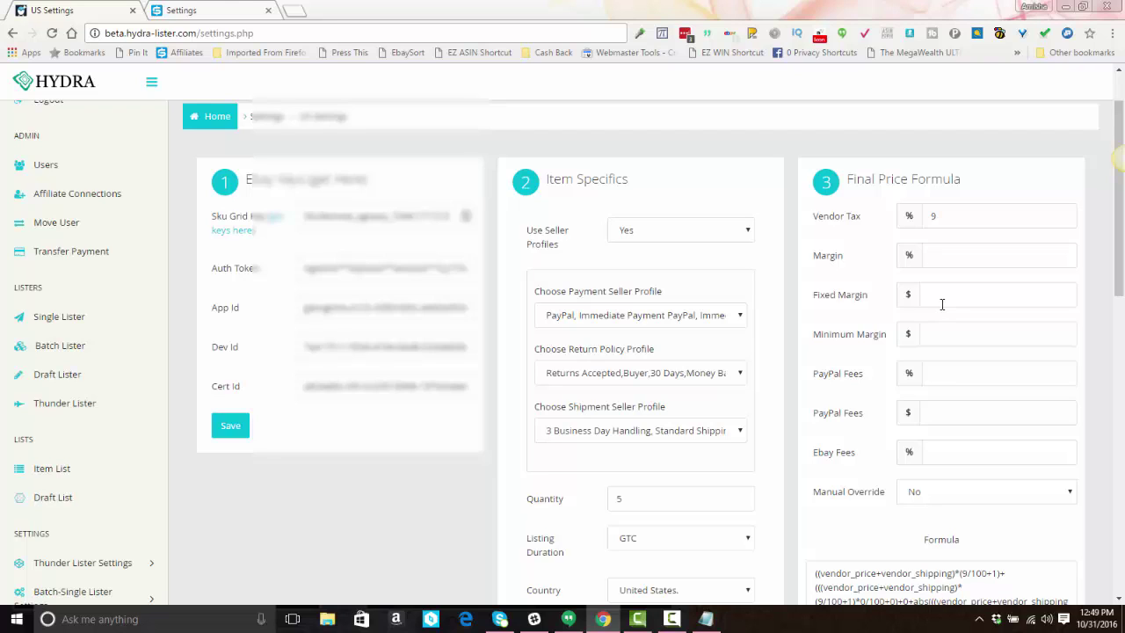
Step: Enter Margin 5%, Fixed Margin $0 and Minimum Margin $2 in the price formula
type("5")
type("0")
left_click(934, 336)
type("2")
Step: Set the PayPal fees to 2.9% plus $0.30
left_click(941, 373)
type("2.9")
left_click(956, 415)
type("0.30")
left_click(962, 372)
double_click(962, 373)
type("3.4")
key("BackSpace")
key("BackSpace")
key("BackSpace")
type("13")
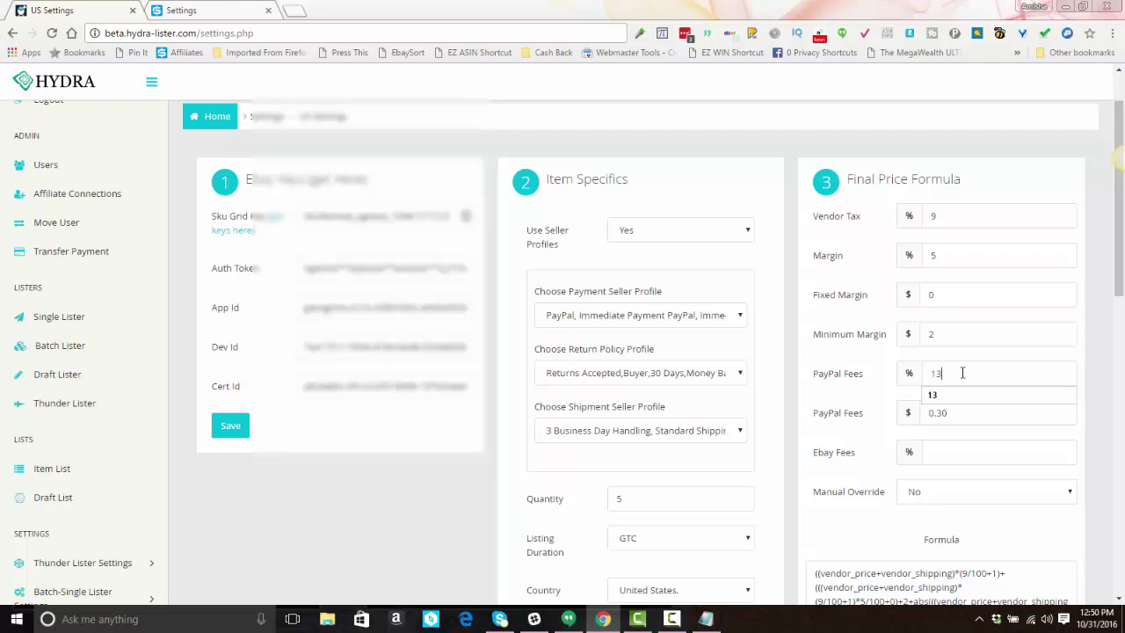
double_click(935, 373)
type("2.9")
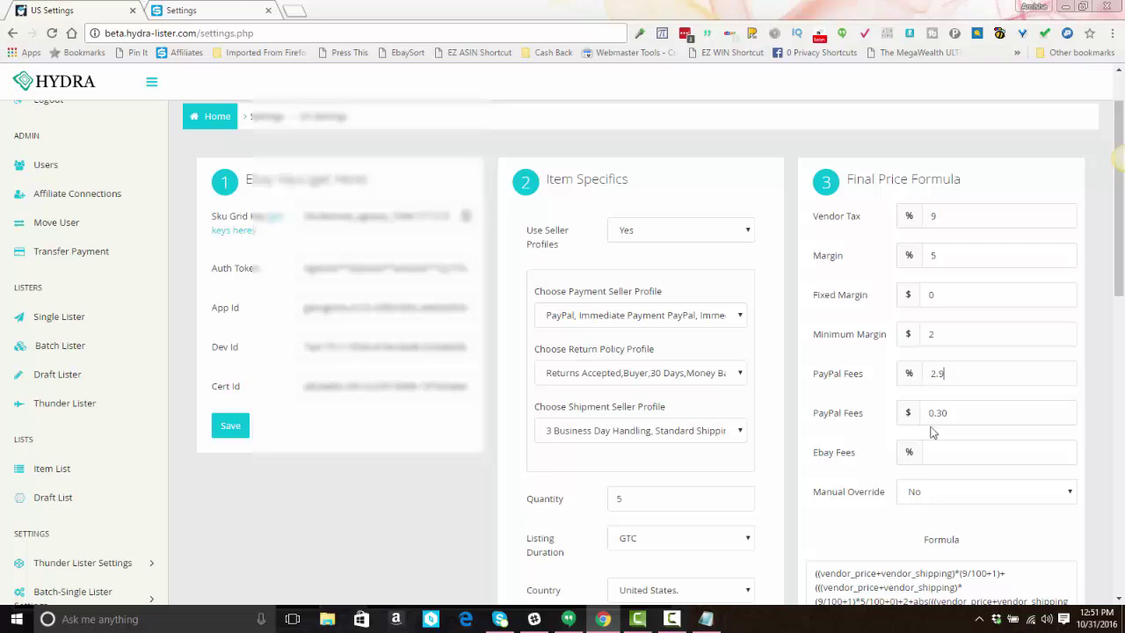
Step: Set the eBay fees to 9%
left_click(933, 452)
type("9")
key("BackSpace")
type("10")
key("BackSpace")
key("BackSpace")
type("9")
scroll(952, 450, "down", 1)
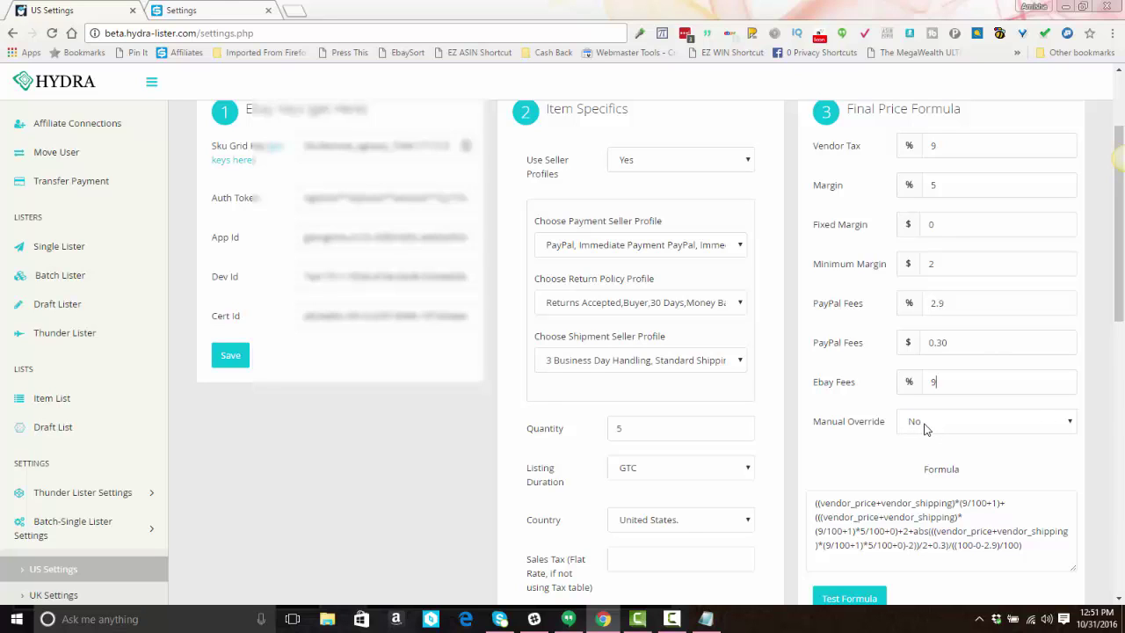
left_click(928, 425)
left_click(924, 450)
left_click_drag(815, 503, 1034, 547)
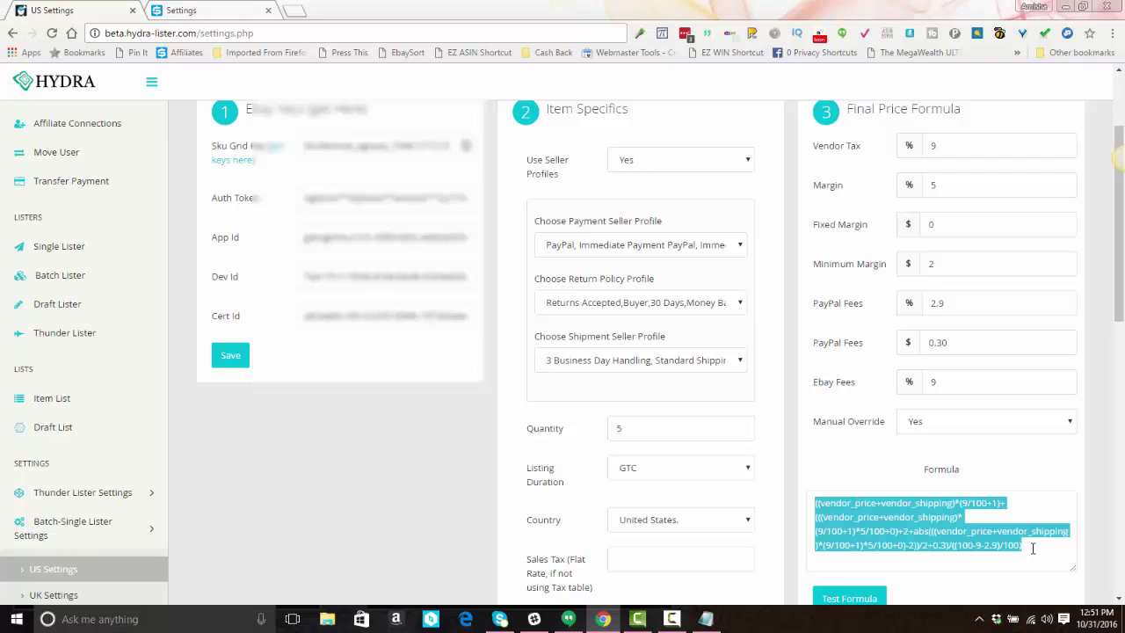
left_click(1033, 547)
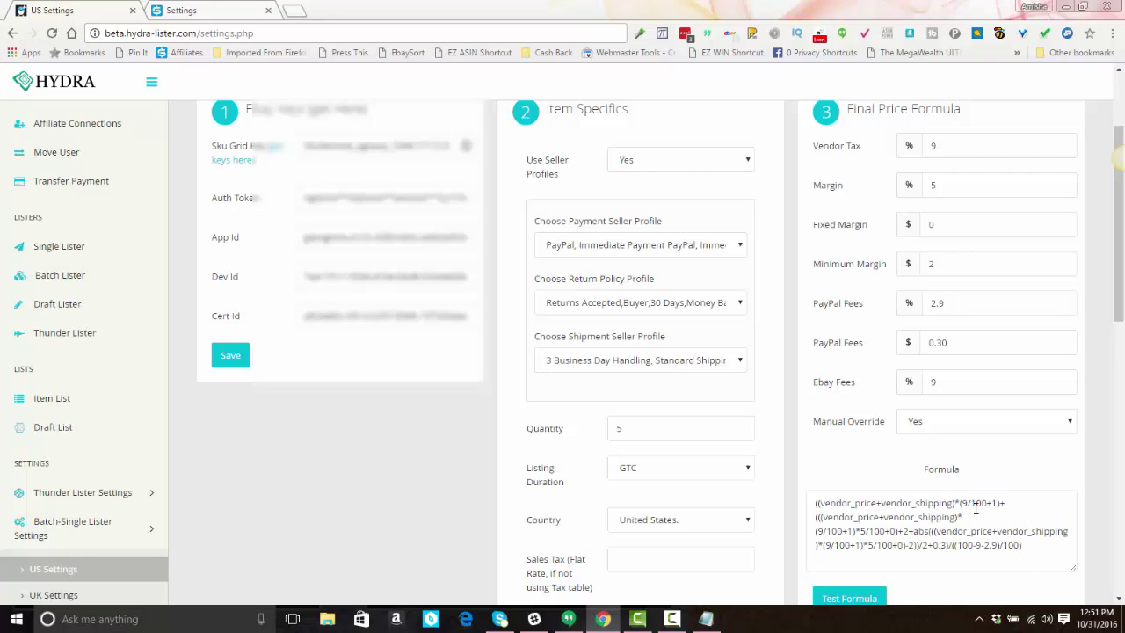
left_click(915, 410)
left_click(915, 453)
scroll(887, 475, "down", 1)
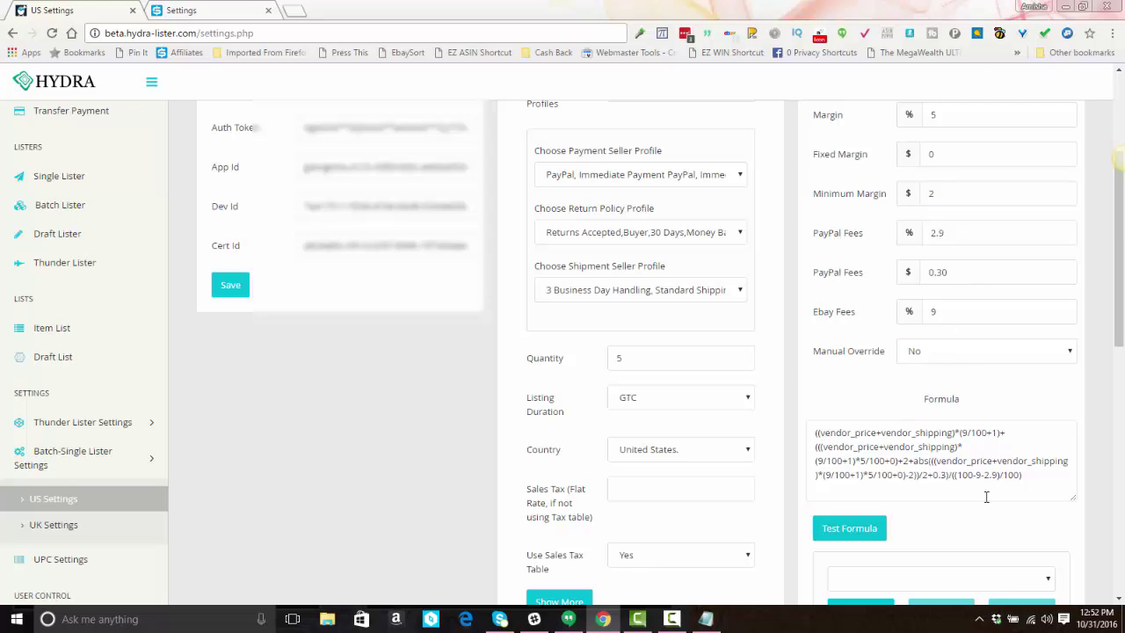
left_click(857, 532)
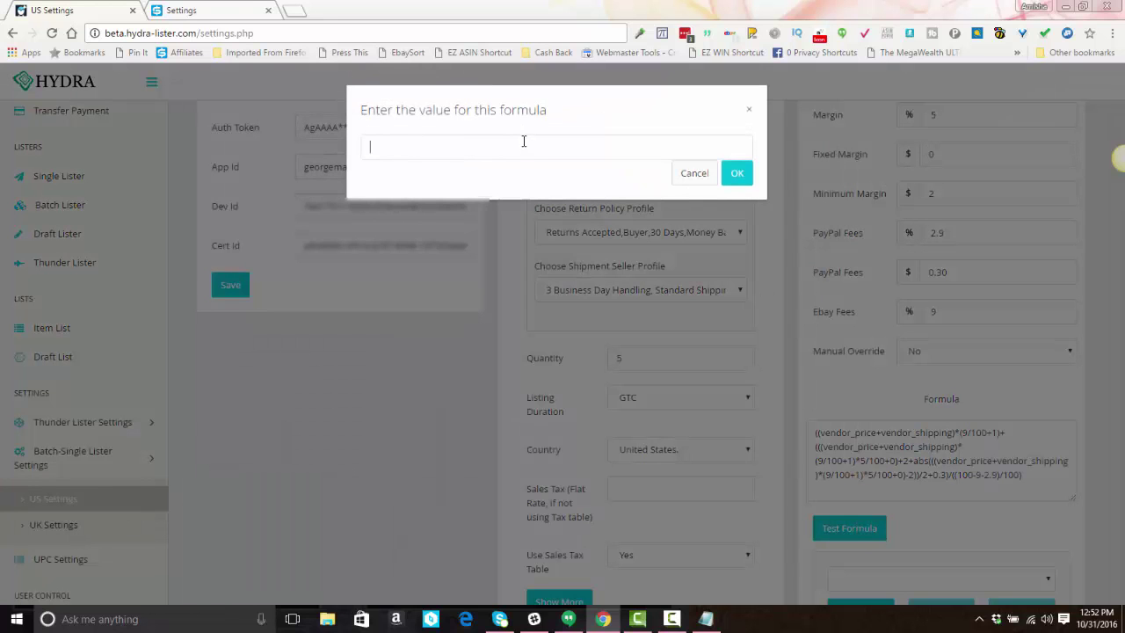
type("100")
key("Return")
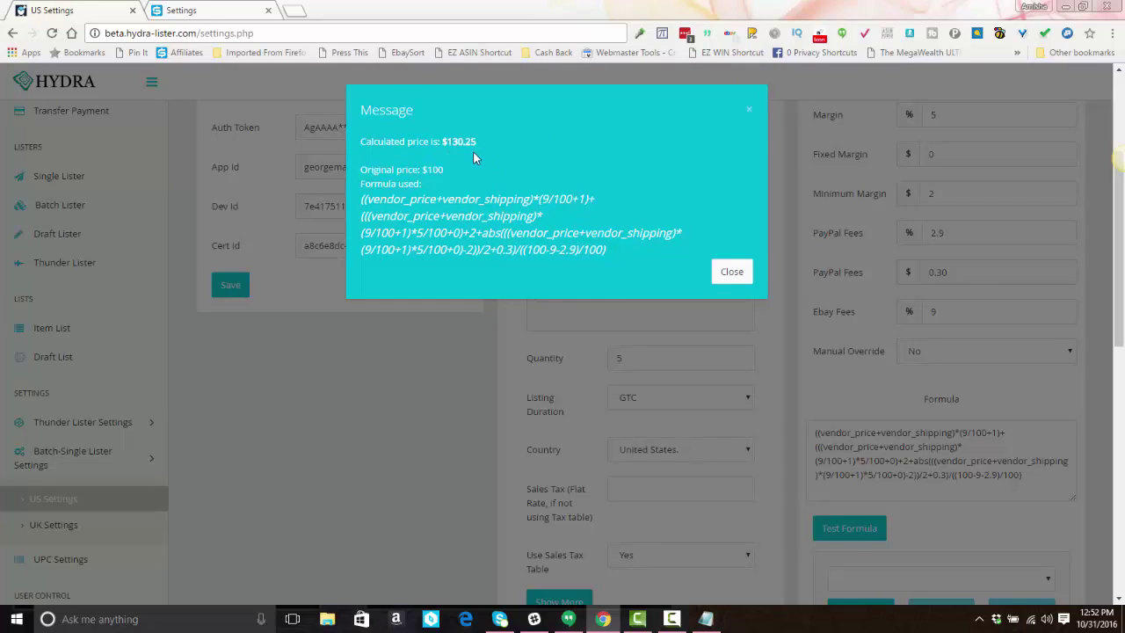
left_click(725, 271)
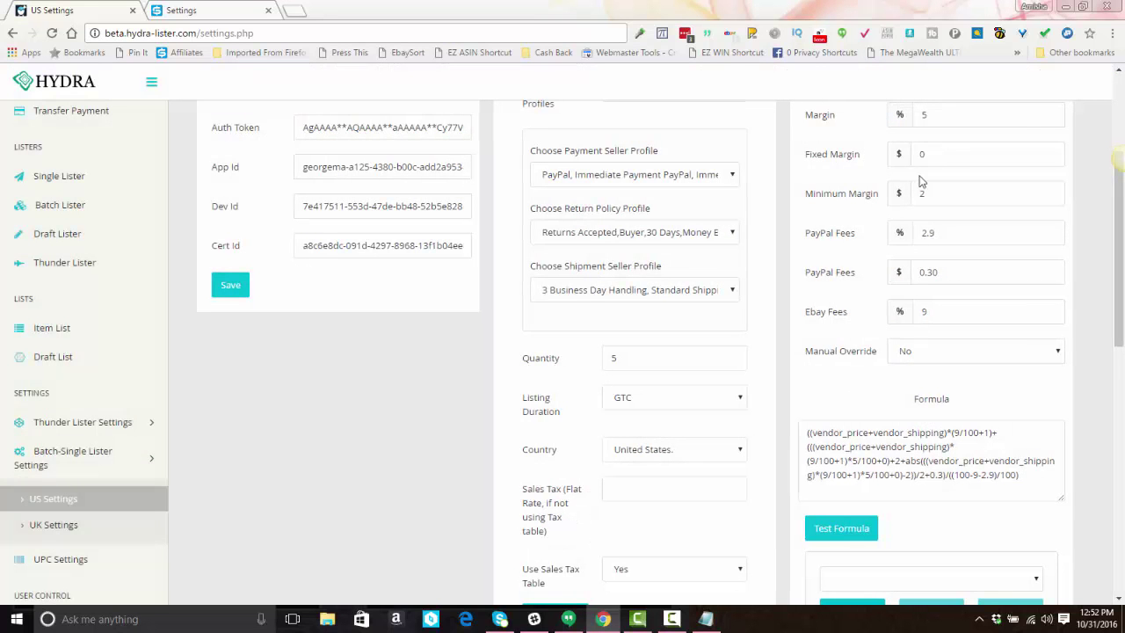
left_click(863, 530)
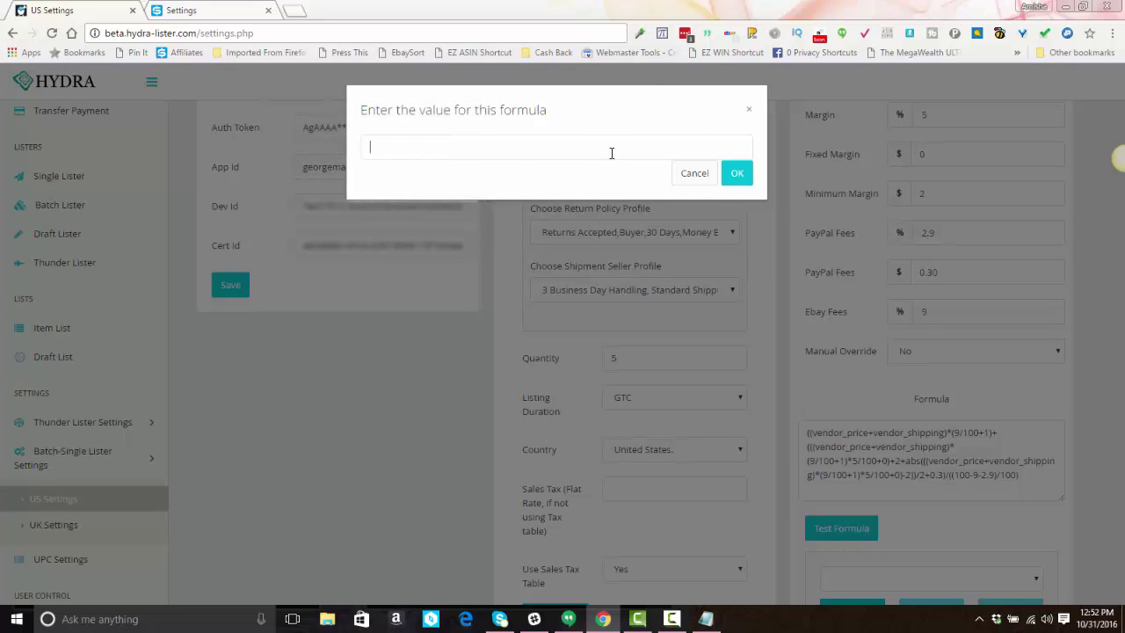
type("10")
key("Return")
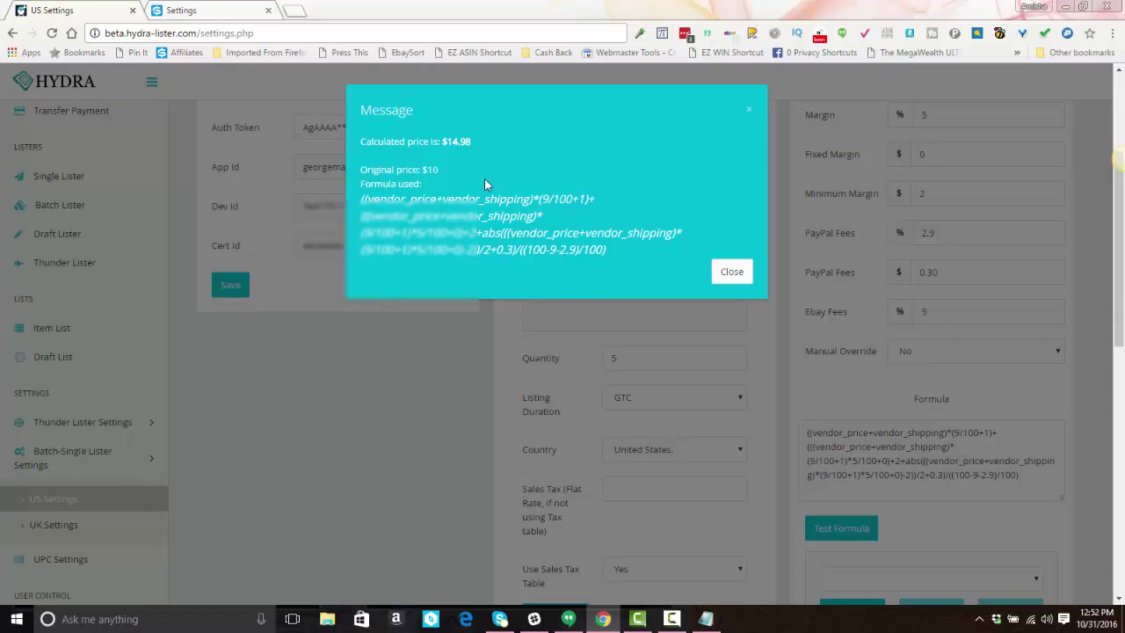
left_click(730, 271)
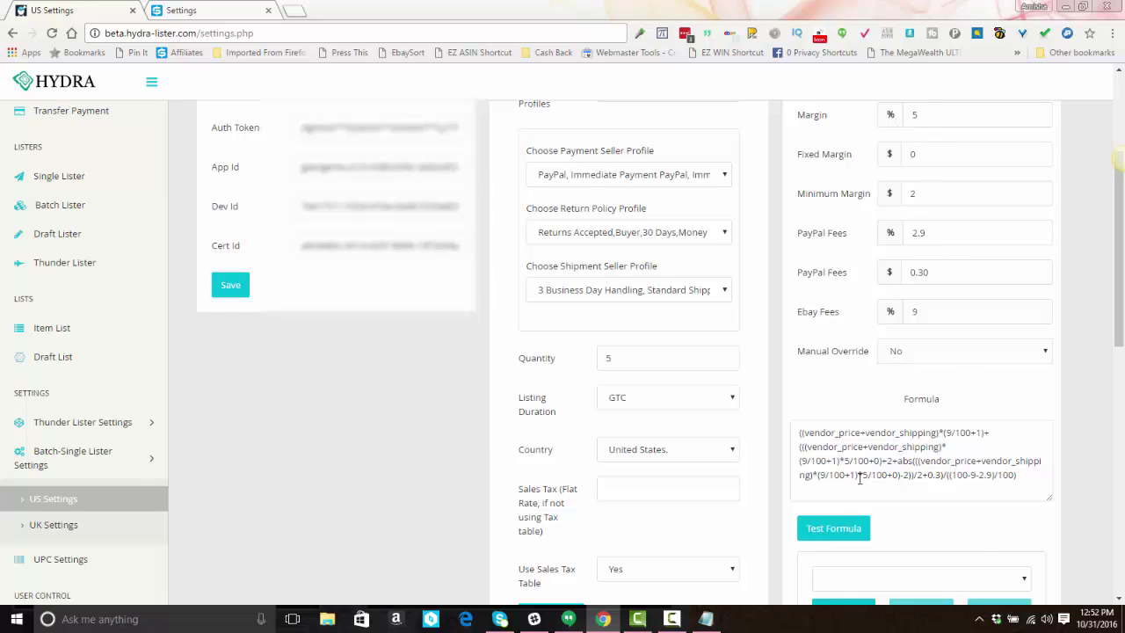
Step: Change the Margin to 0% and the Fixed Margin to $2
scroll(882, 413, "down", 3)
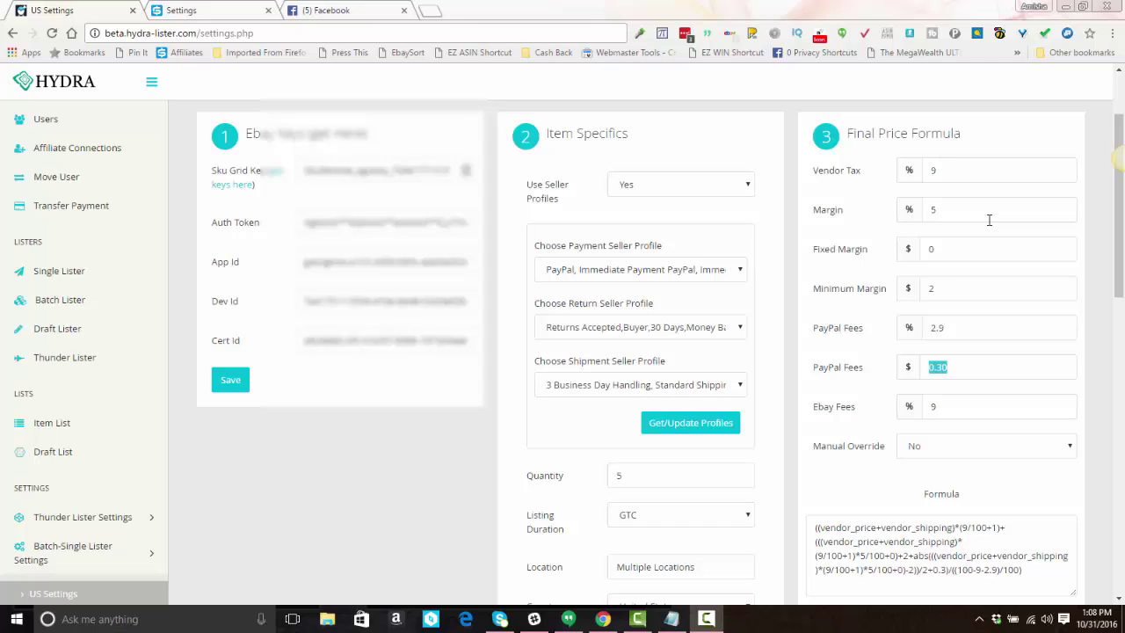
double_click(942, 210)
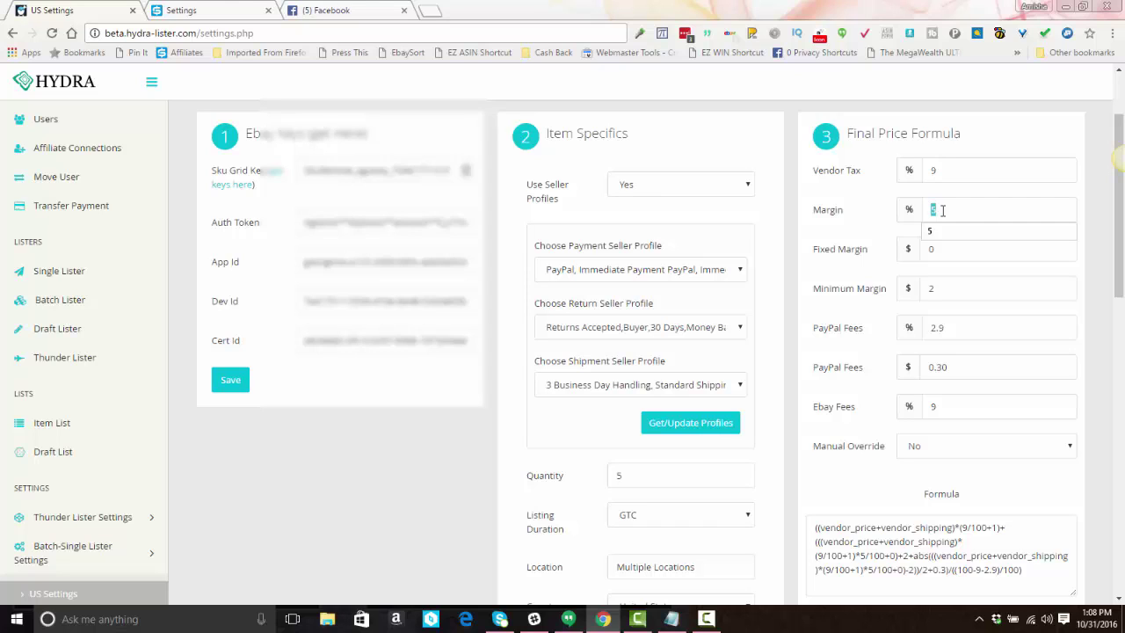
type("0")
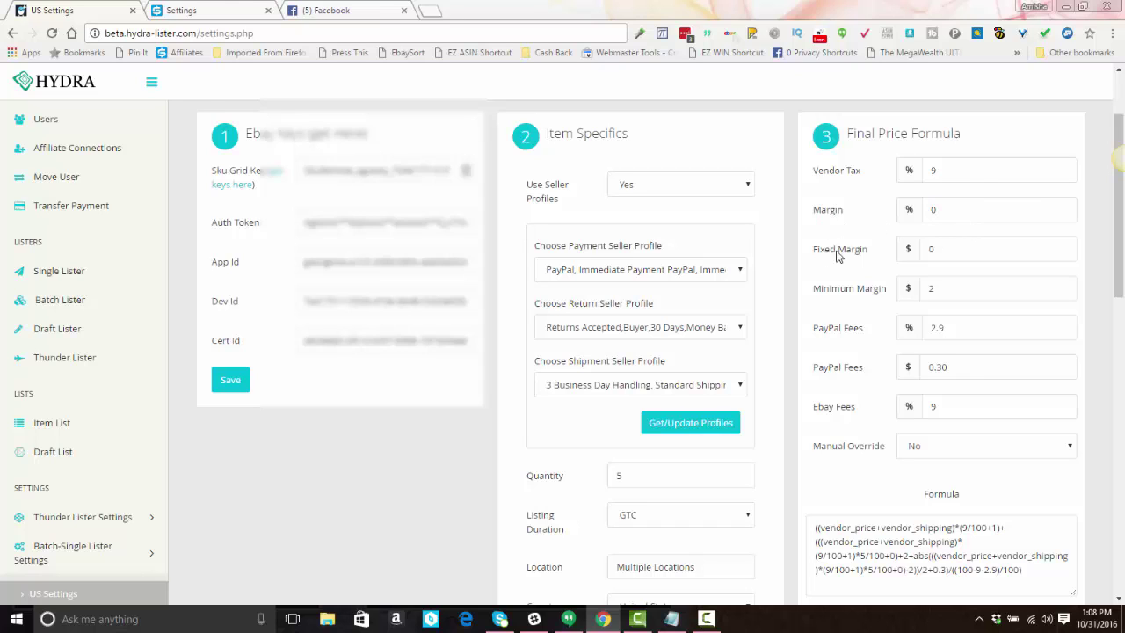
double_click(946, 249)
double_click(938, 287)
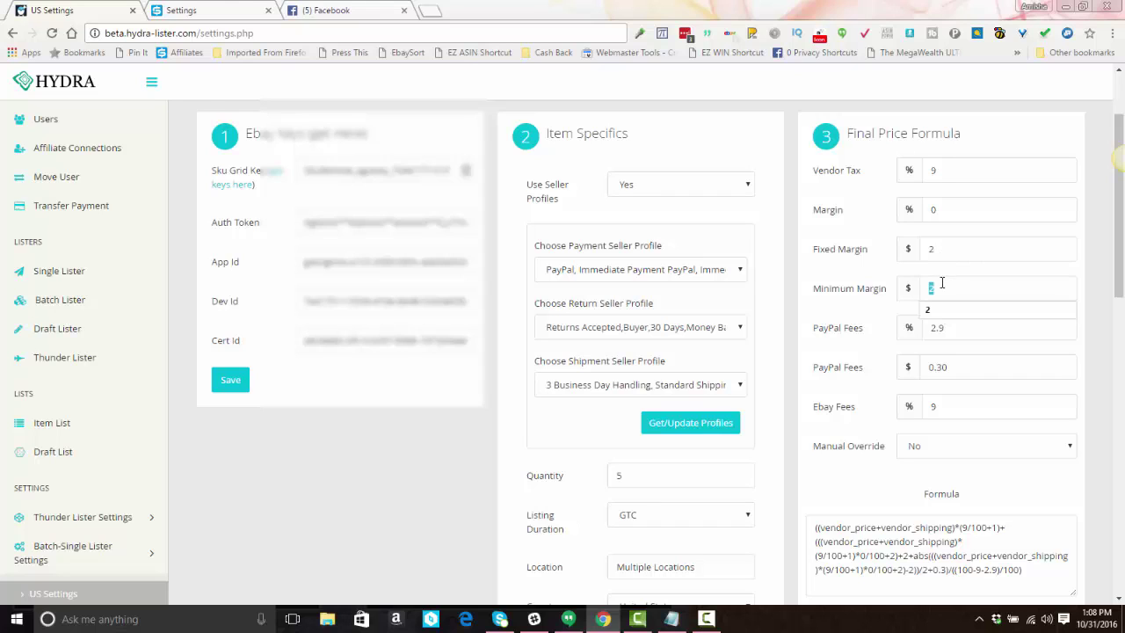
left_click(947, 250)
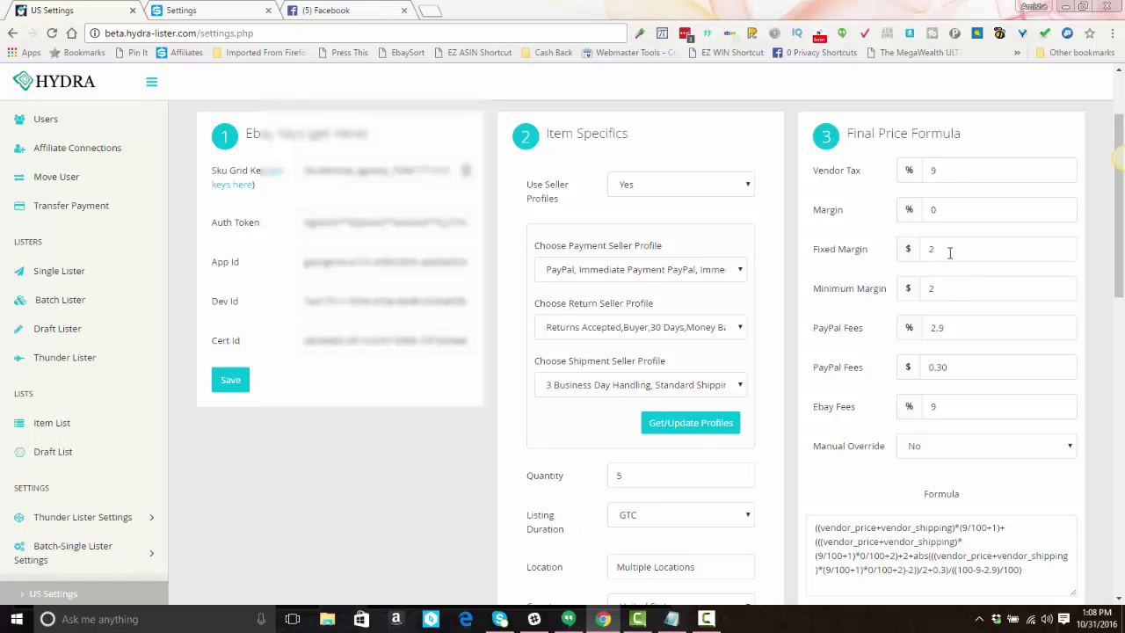
double_click(950, 252)
scroll(889, 341, "down", 1)
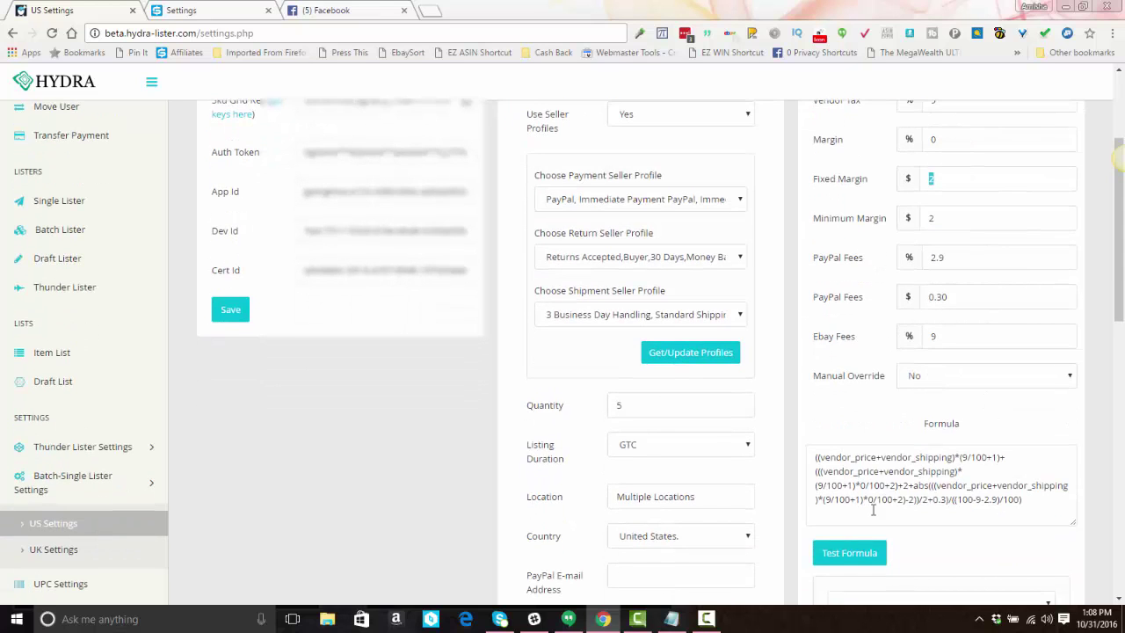
Step: Test the updated formula on a $100 price, which gives $126.33
left_click(850, 550)
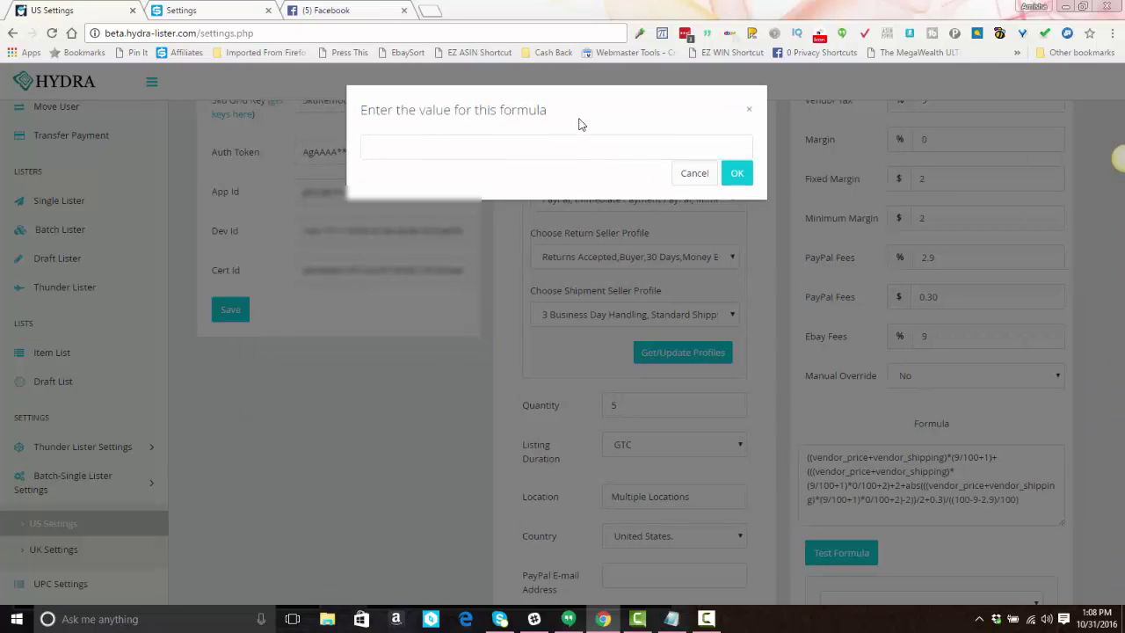
left_click(576, 148)
key("Return")
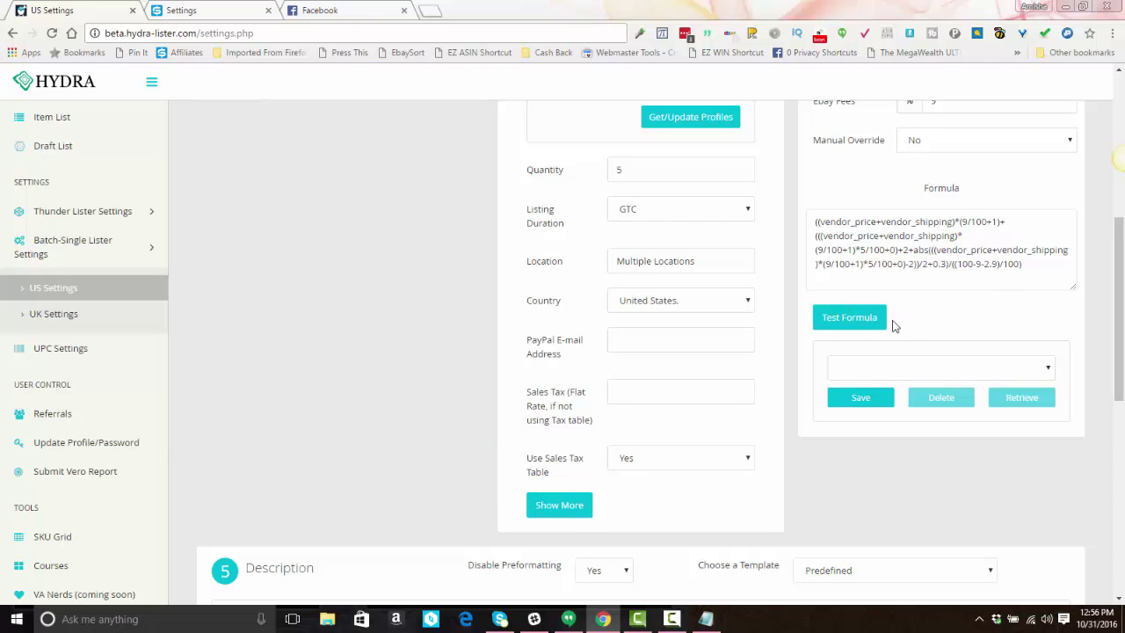
Step: Scroll down to the Description settings and check the Disable Preformatting options, leaving them unchanged
scroll(890, 320, "down", 3)
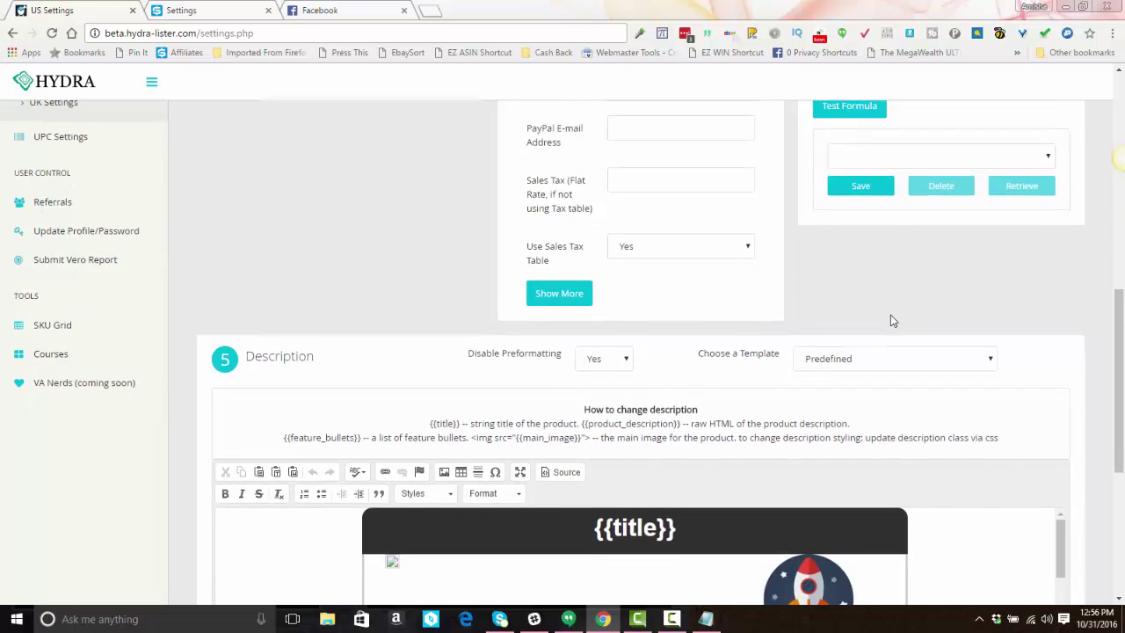
scroll(890, 321, "down", 1)
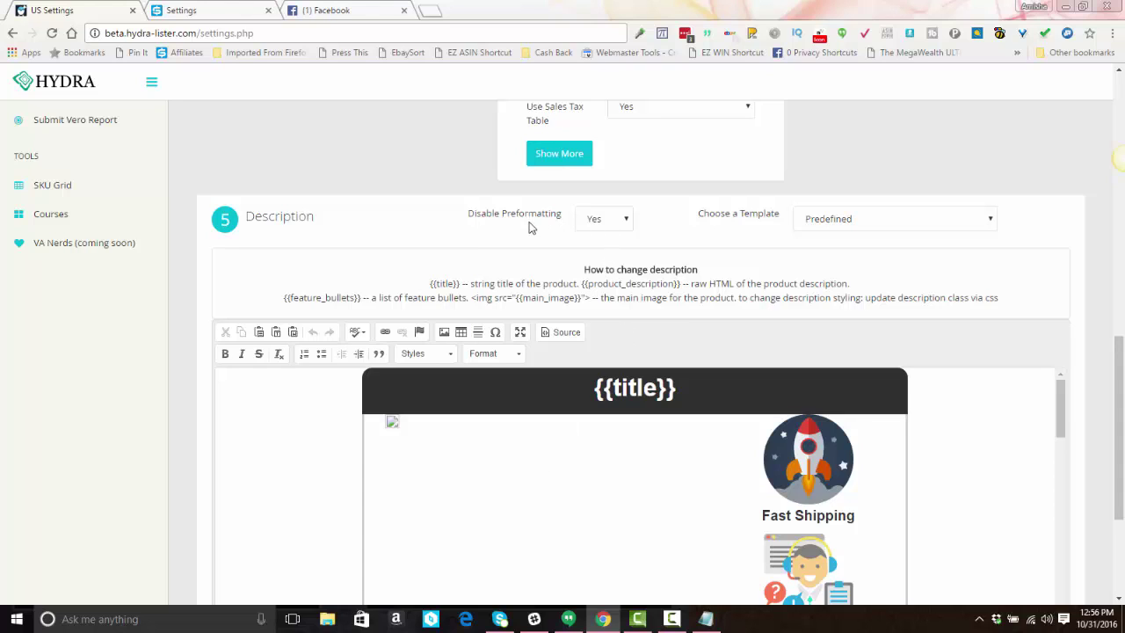
left_click(601, 224)
left_click(599, 224)
Step: Set Disable Preformatting to Yes
left_click(618, 223)
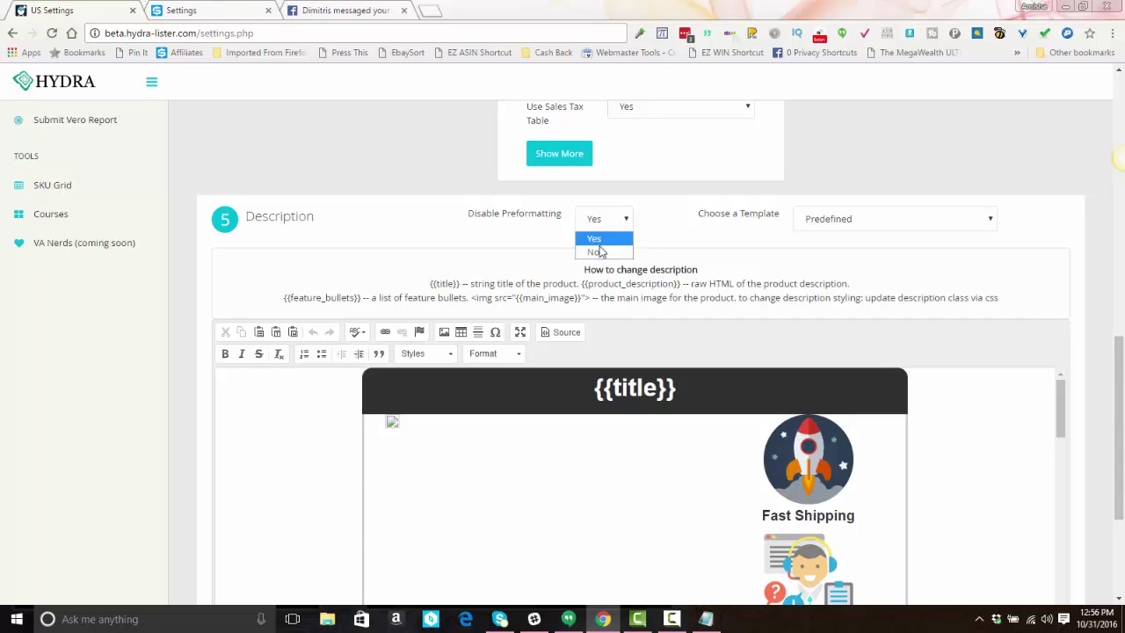
left_click(597, 252)
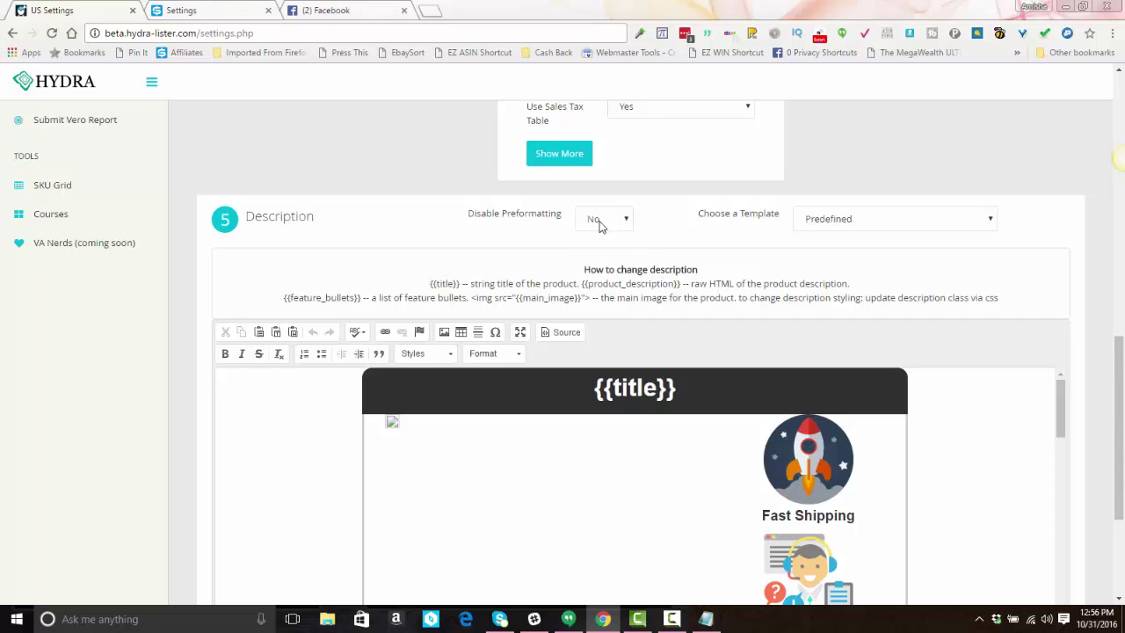
left_click(600, 224)
left_click(603, 237)
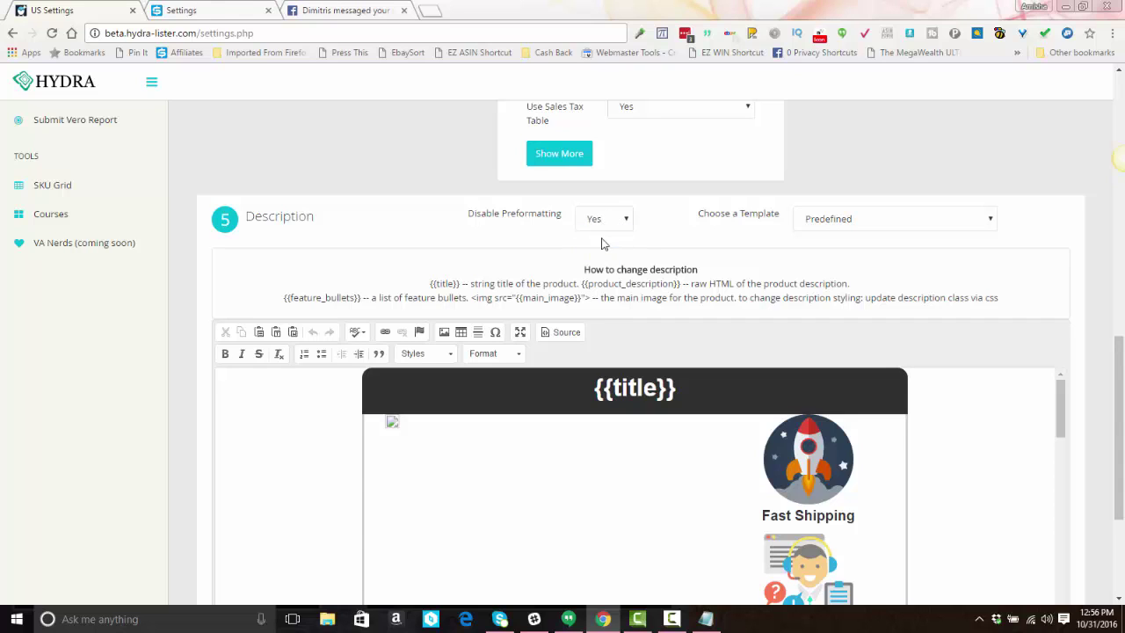
Step: Preview the Special Offers, Rocket, Simple SEO, Orange Love and Predefined description templates
left_click(933, 229)
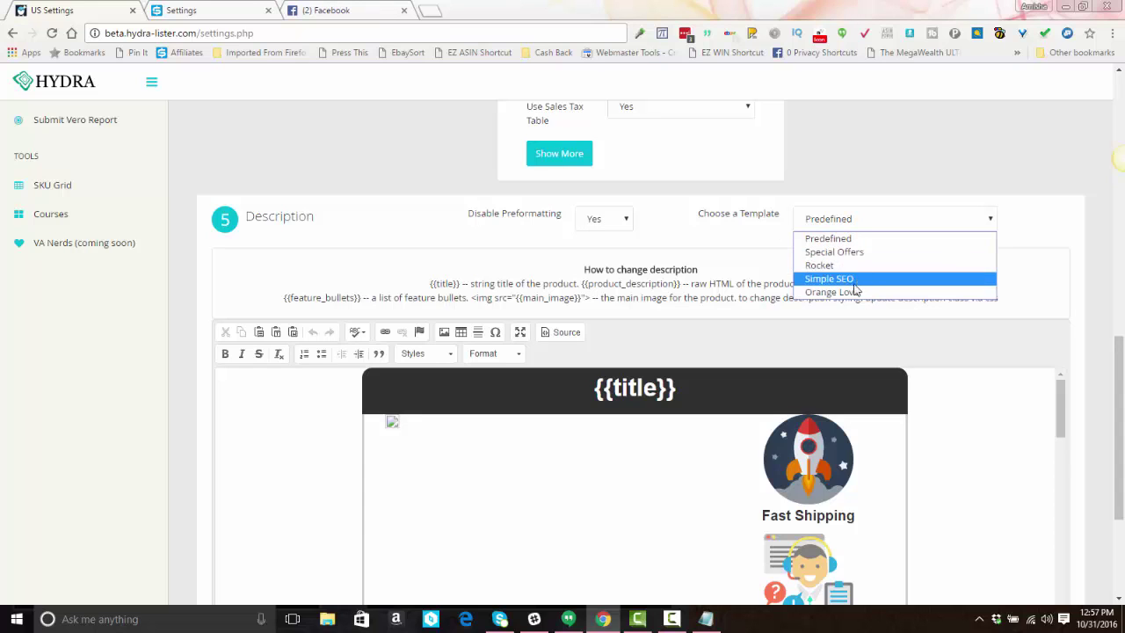
left_click(834, 251)
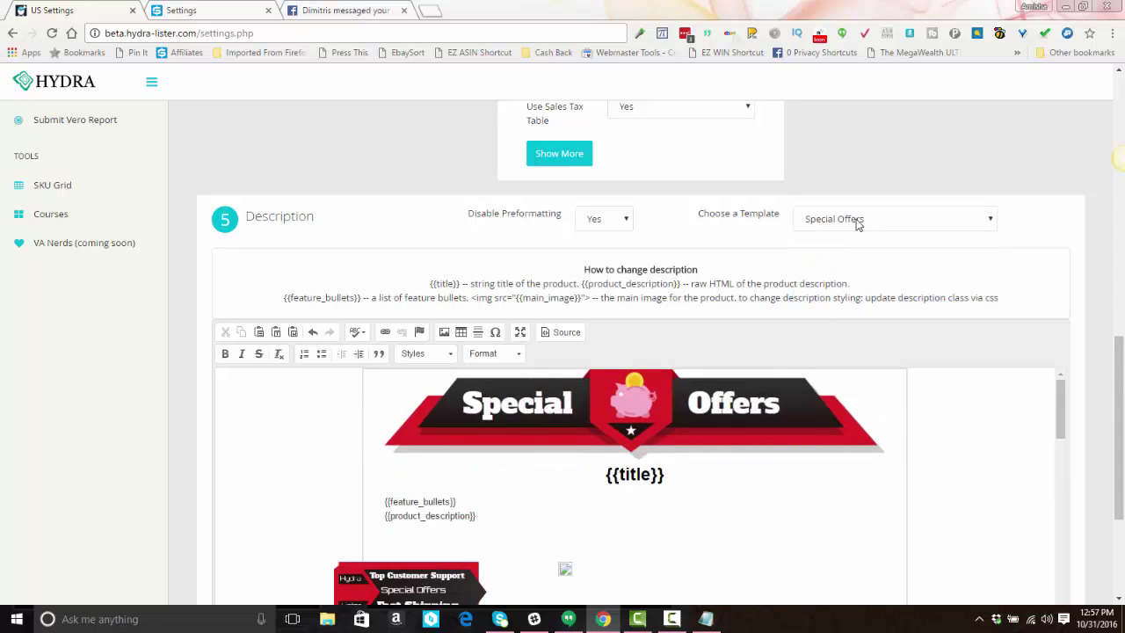
left_click(851, 229)
left_click(852, 261)
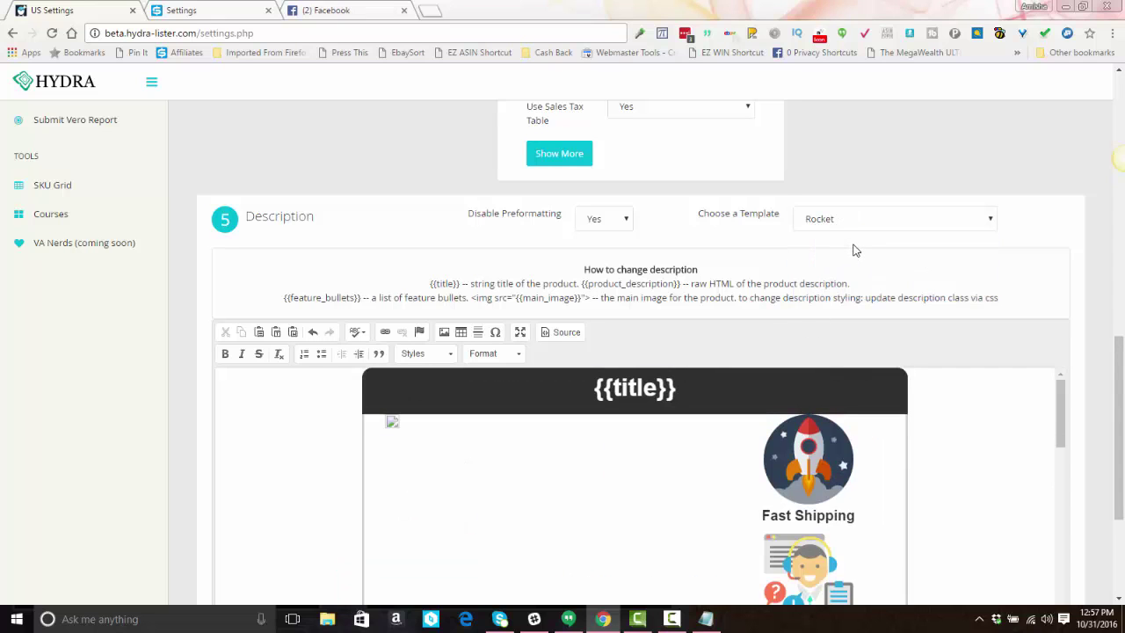
scroll(853, 252, "down", 2)
scroll(841, 231, "up", 1)
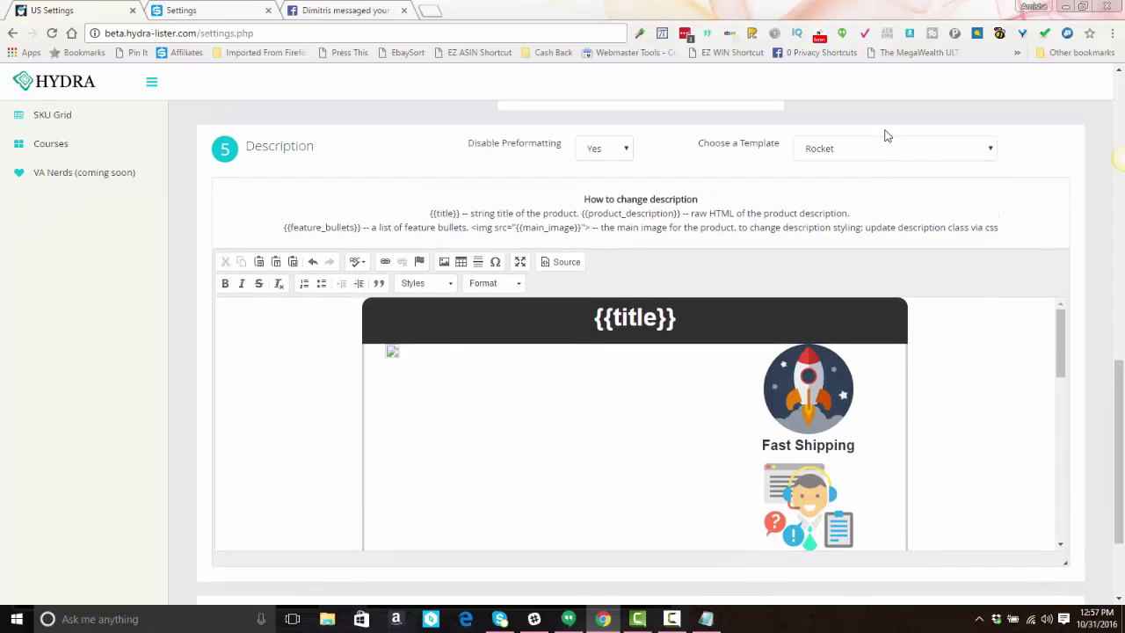
left_click(877, 156)
left_click(855, 207)
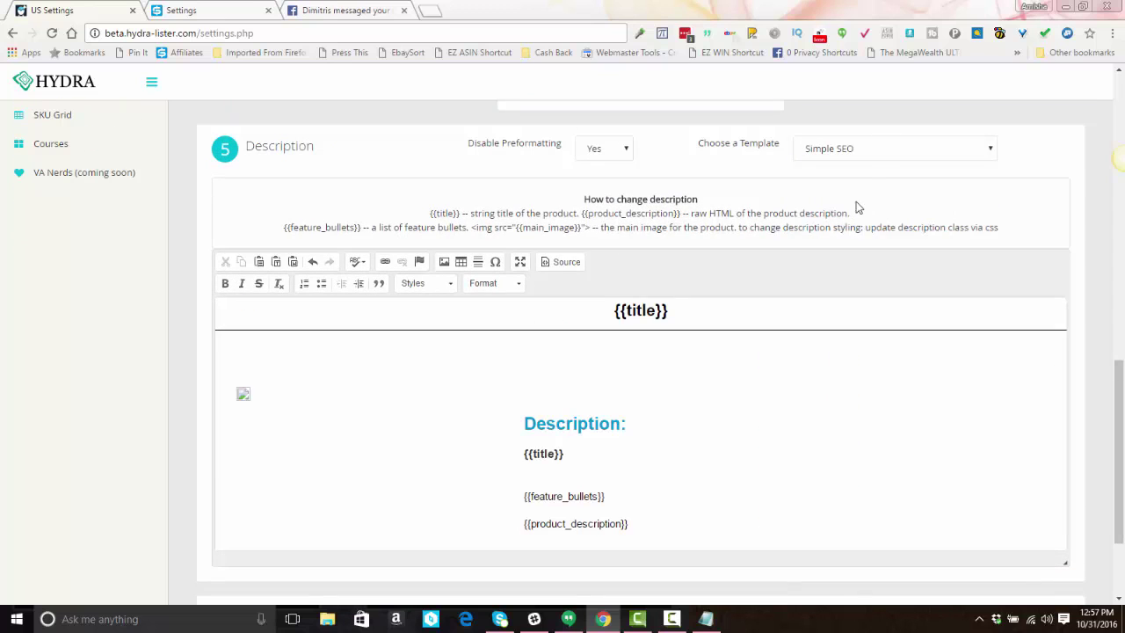
left_click(861, 147)
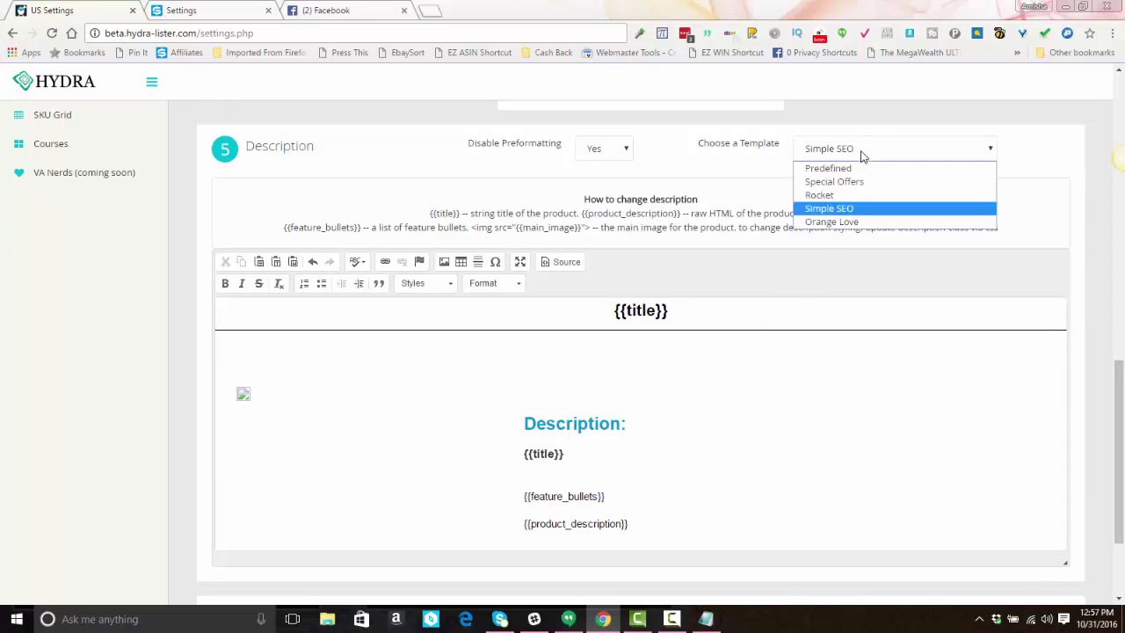
left_click(854, 223)
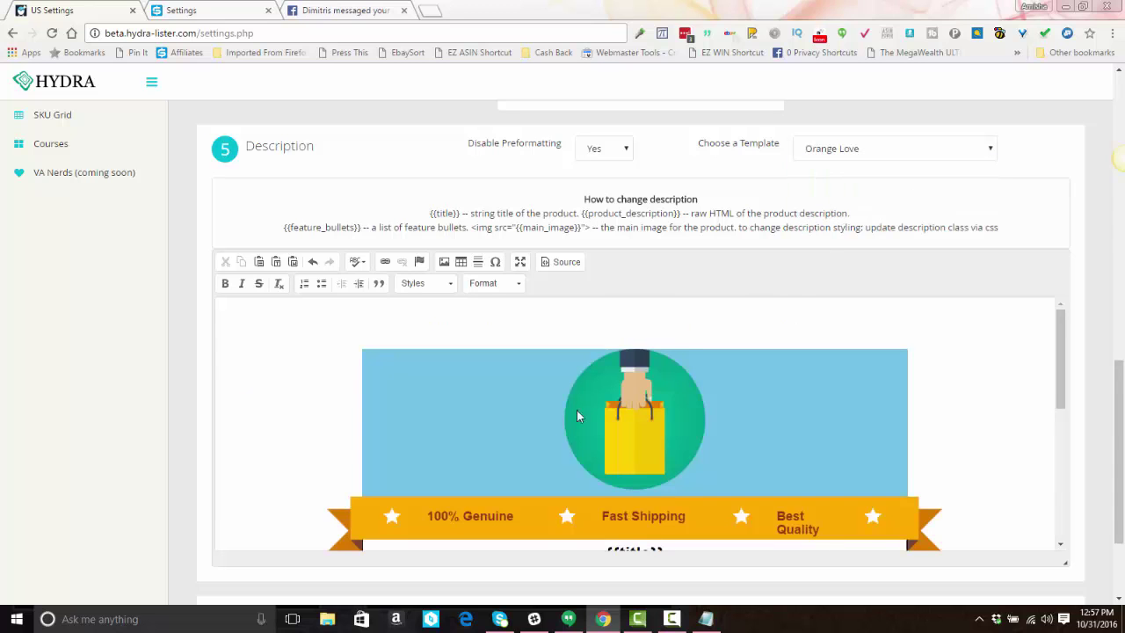
scroll(576, 409, "down", 3)
scroll(589, 400, "up", 5)
left_click(876, 151)
left_click(857, 171)
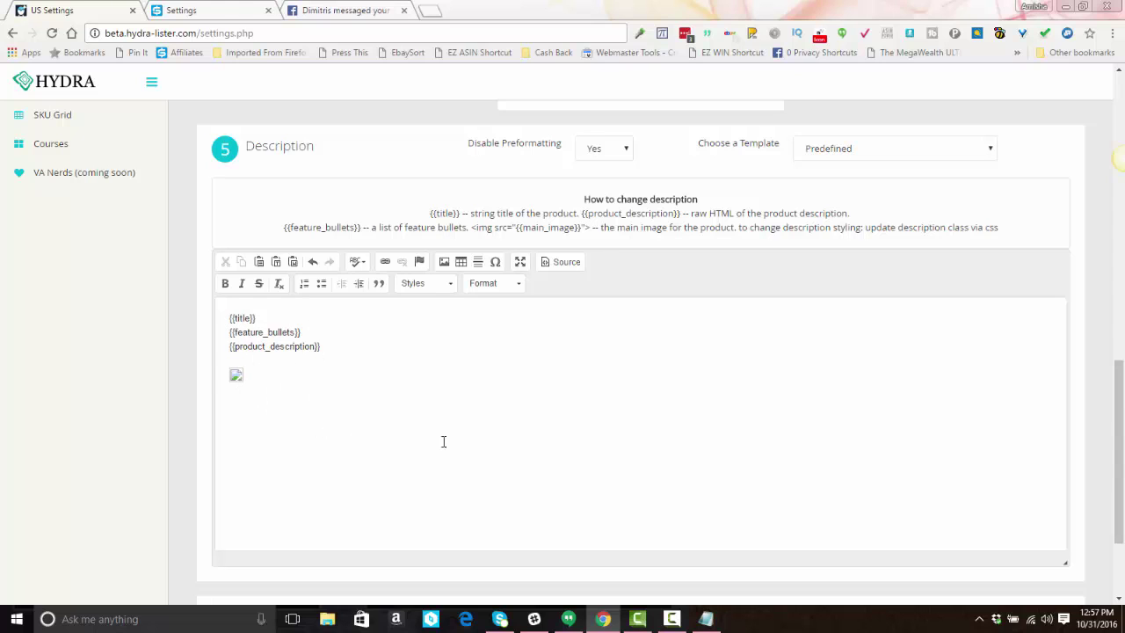
Step: Select Special Offers as the description template
left_click(886, 150)
left_click(862, 181)
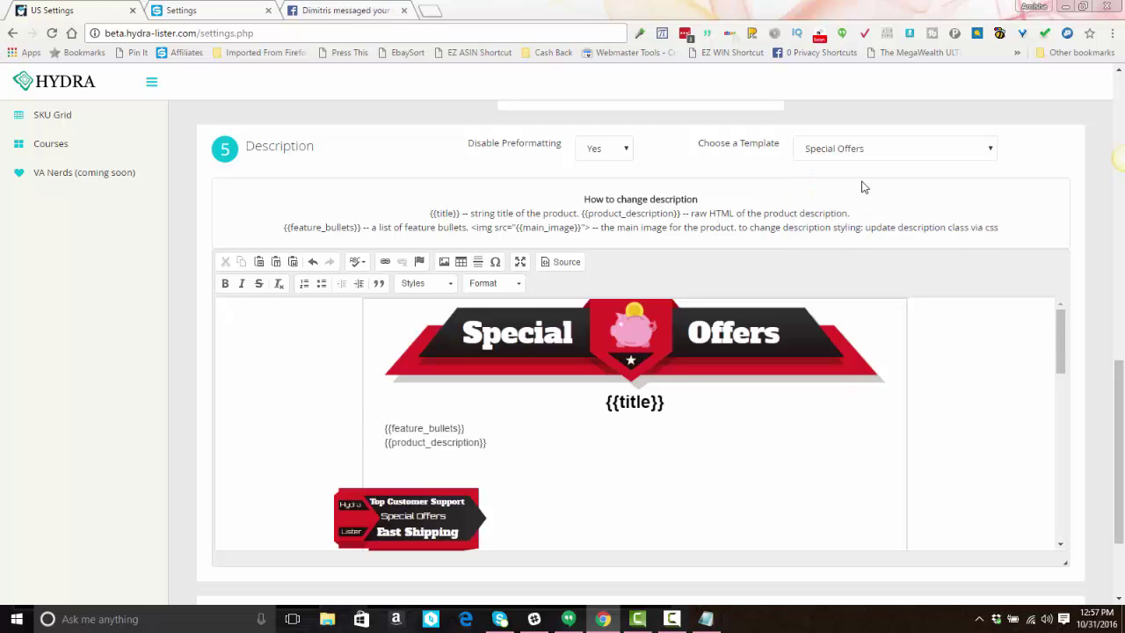
left_click(876, 149)
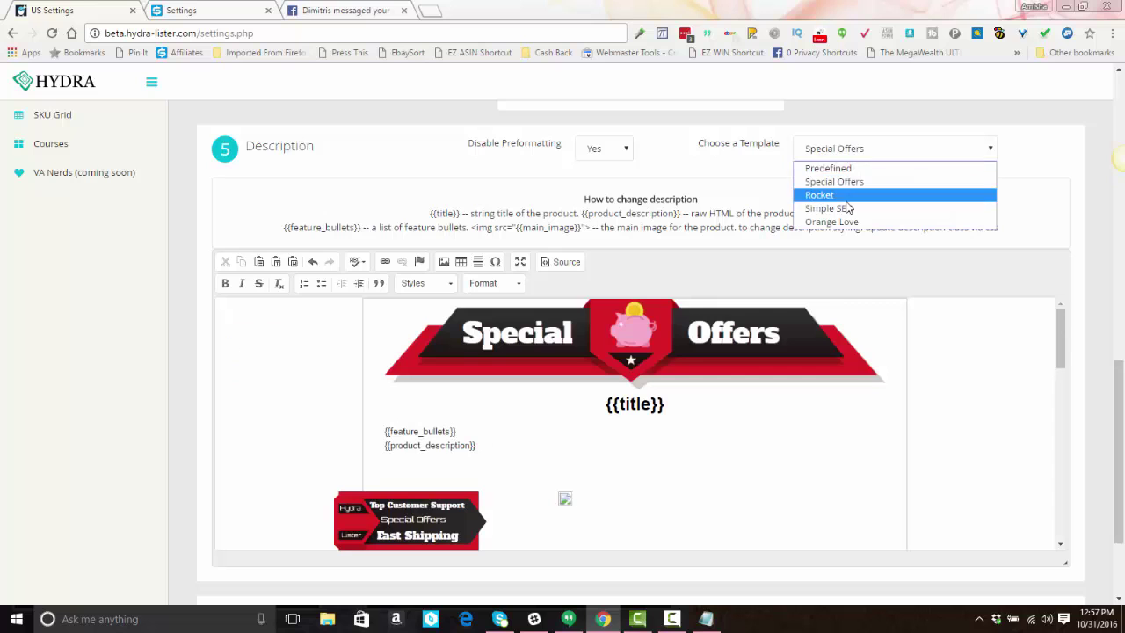
left_click(852, 182)
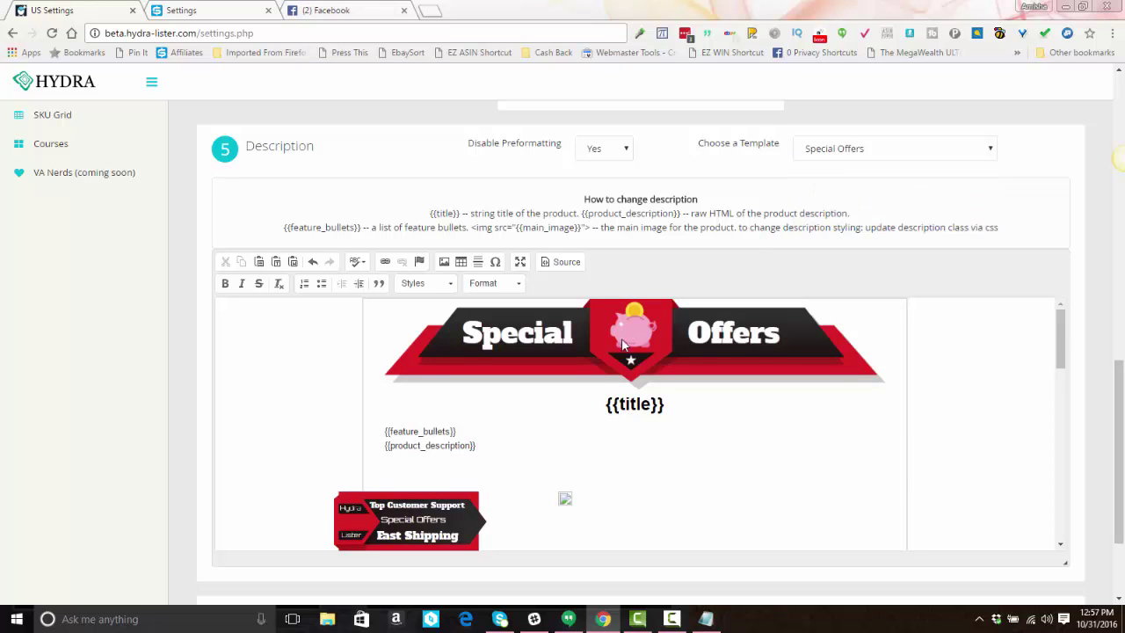
scroll(620, 352, "down", 2)
scroll(620, 352, "up", 2)
scroll(606, 425, "down", 5)
Step: Change the discount line to read UP TO -40% DISCOUNTS
left_click(489, 331)
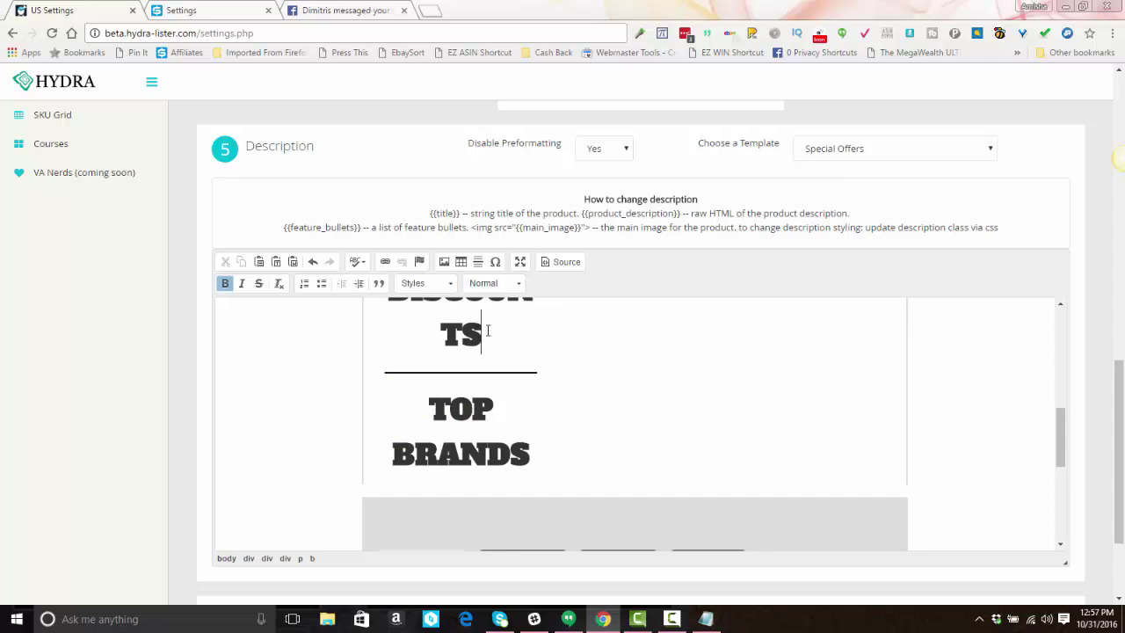
scroll(492, 330, "up", 2)
scroll(474, 334, "down", 1)
scroll(457, 336, "up", 1)
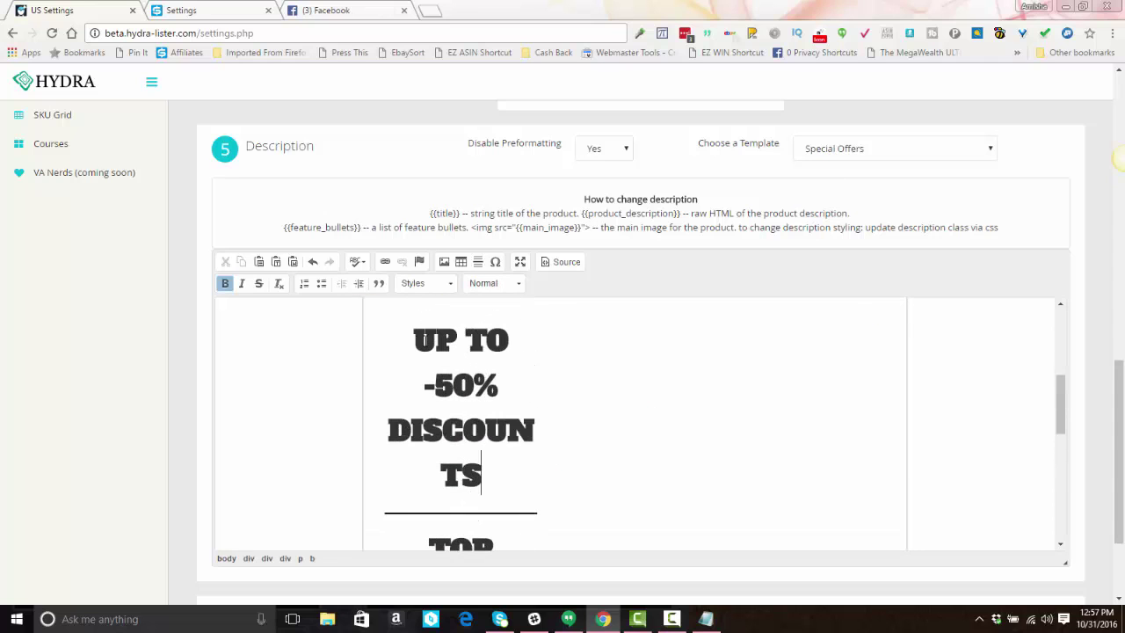
double_click(424, 338)
left_click_drag(425, 339, 454, 364)
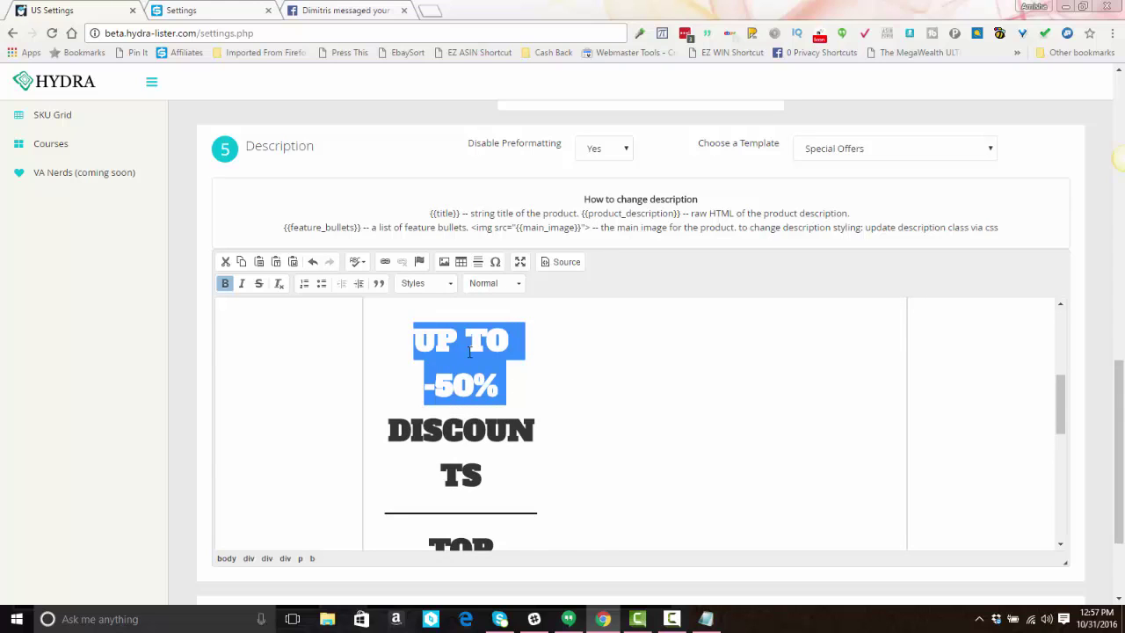
double_click(460, 392)
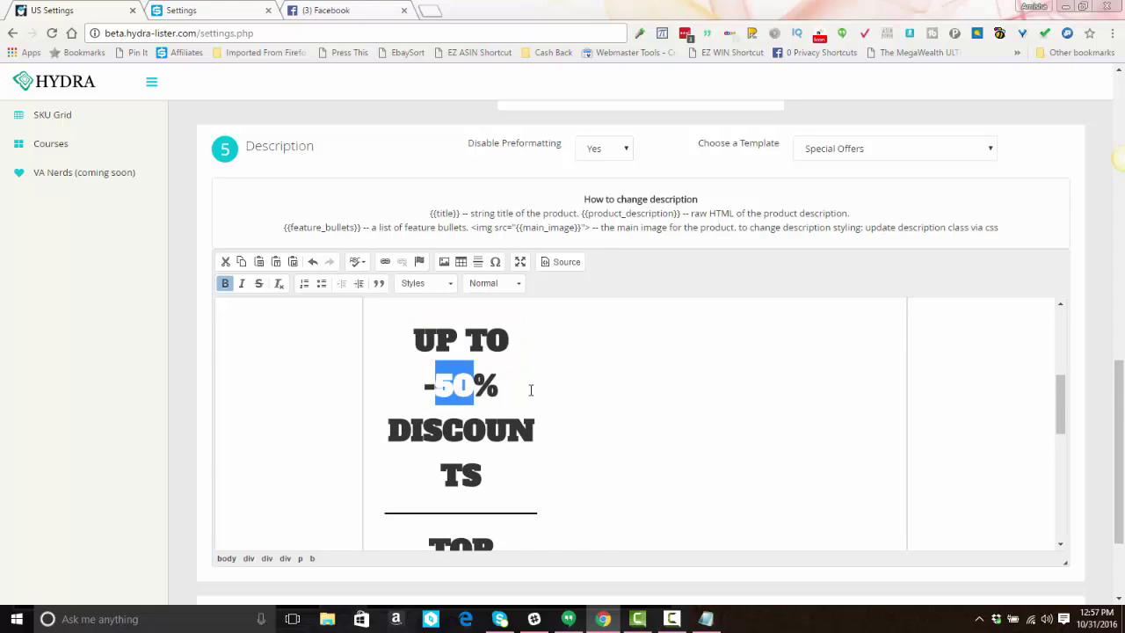
type("40")
Step: Inspect the Payment tabs block settings and close them without changes
scroll(512, 418, "down", 5)
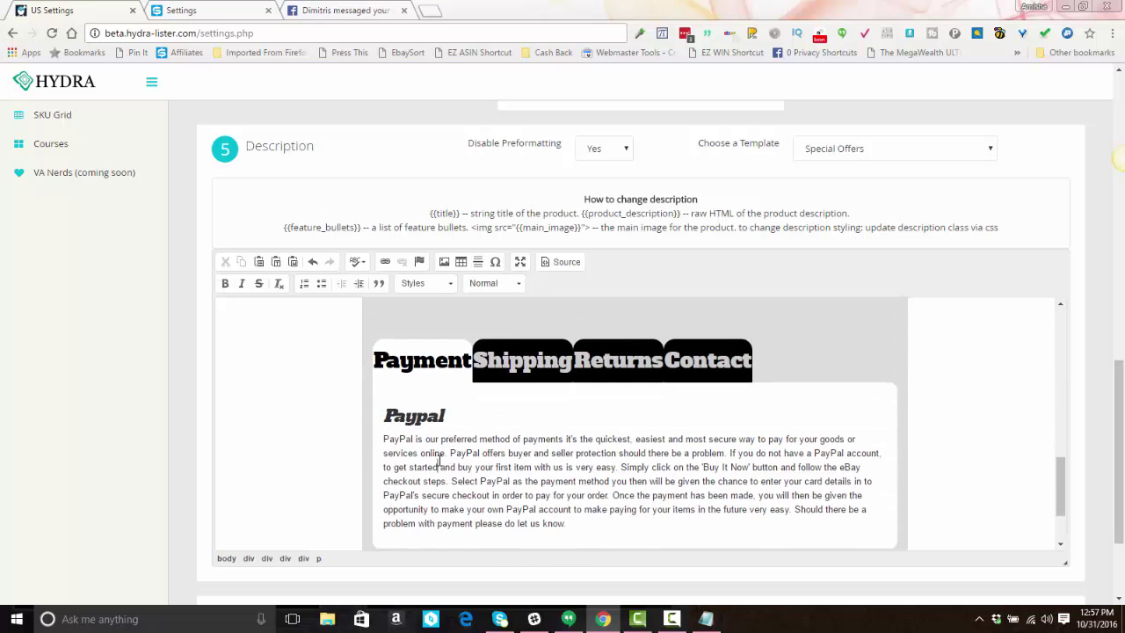
double_click(490, 482)
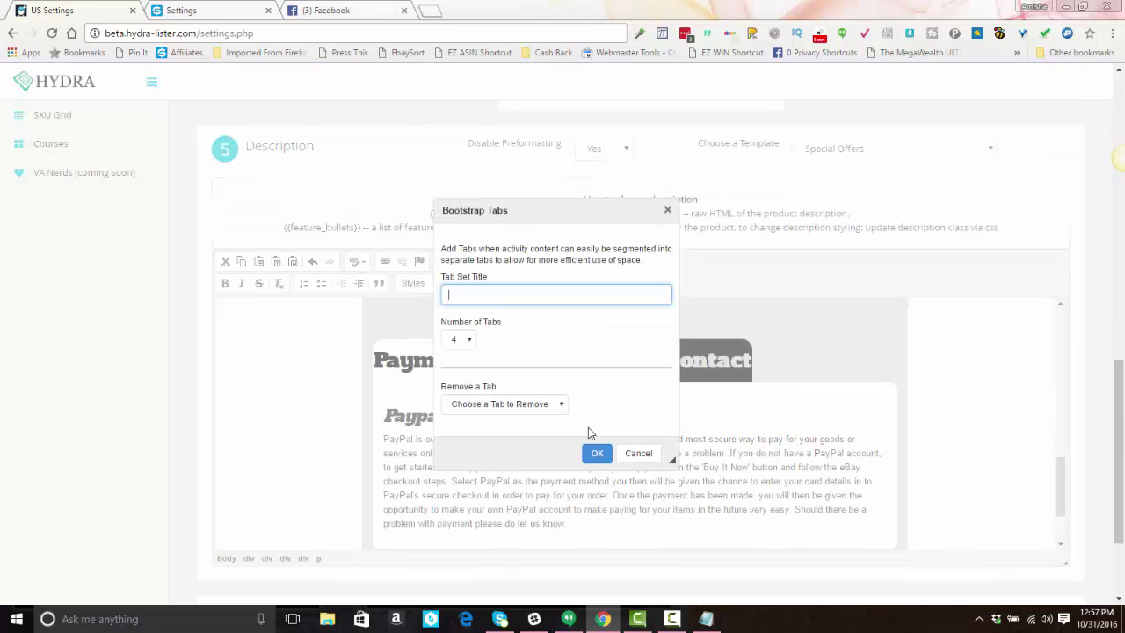
left_click(638, 452)
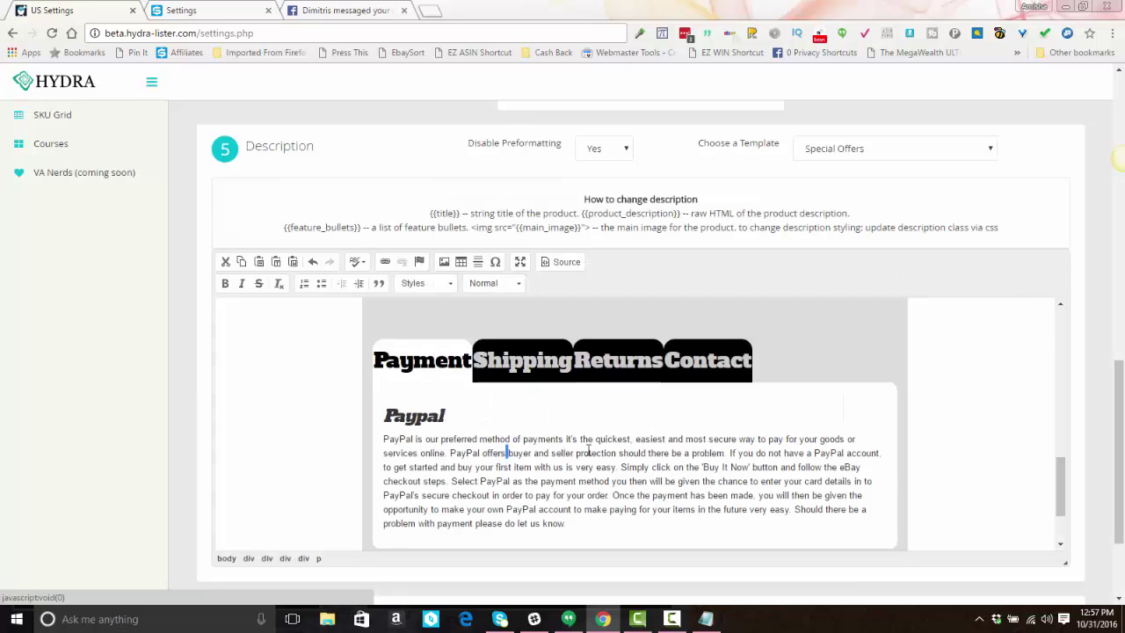
left_click(691, 481)
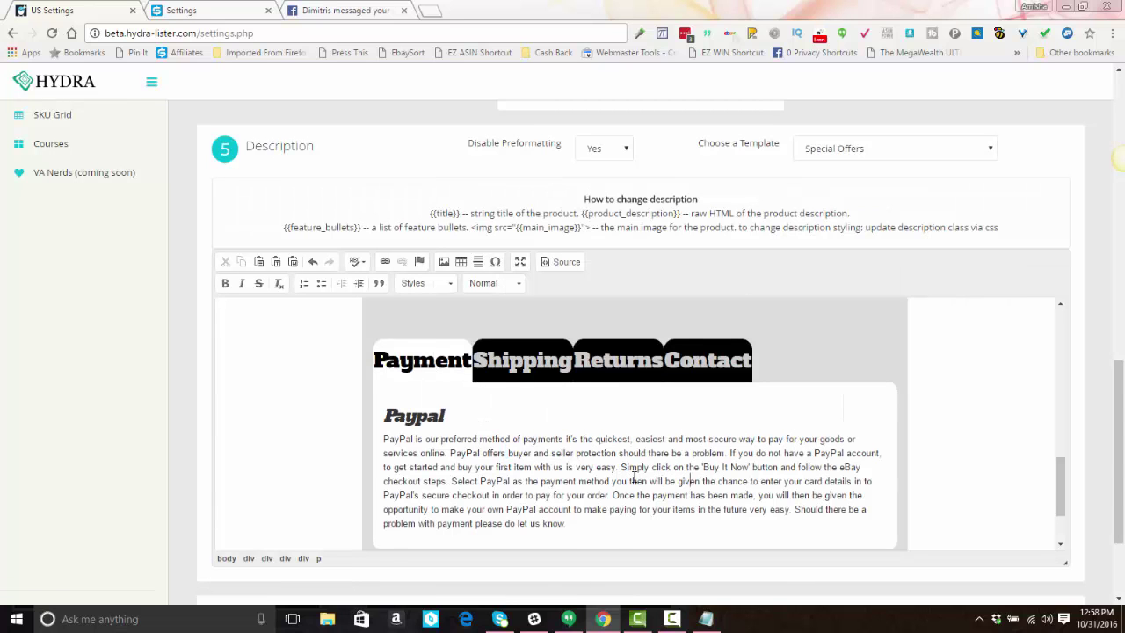
scroll(633, 475, "down", 4)
scroll(633, 472, "up", 3)
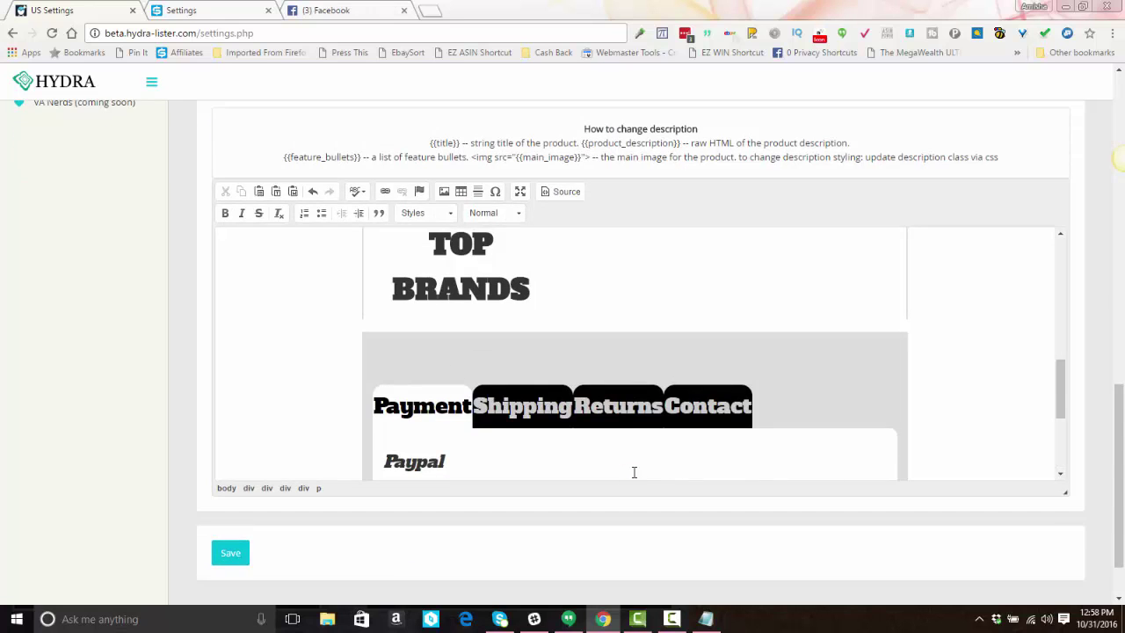
scroll(620, 467, "down", 2)
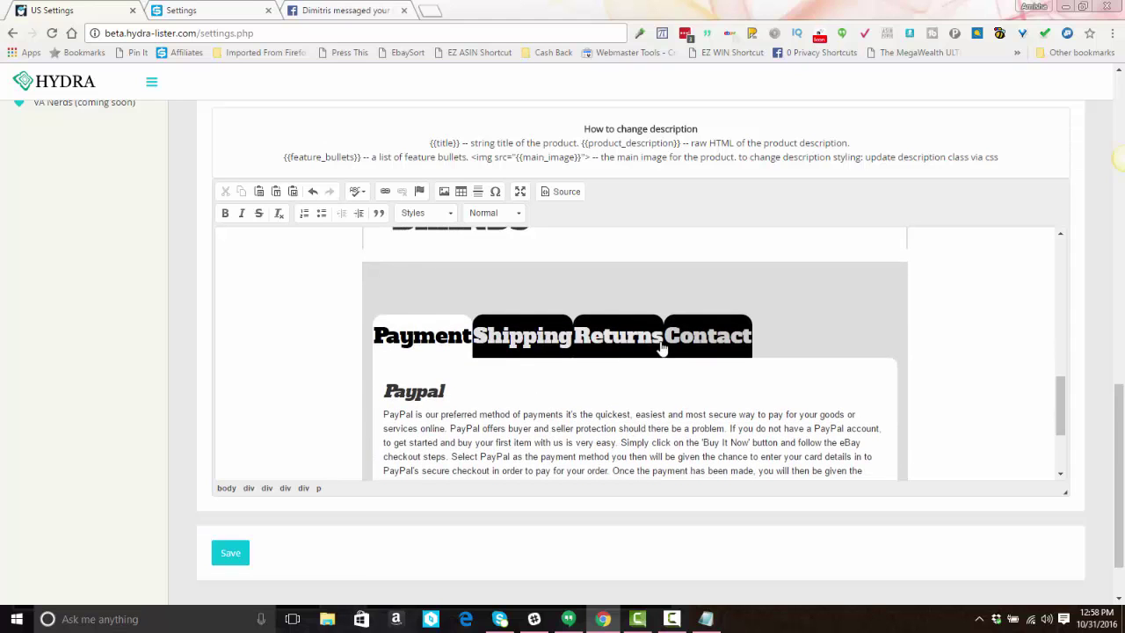
Step: Review the Special Offers template's HTML source code
left_click(569, 193)
scroll(518, 336, "down", 15)
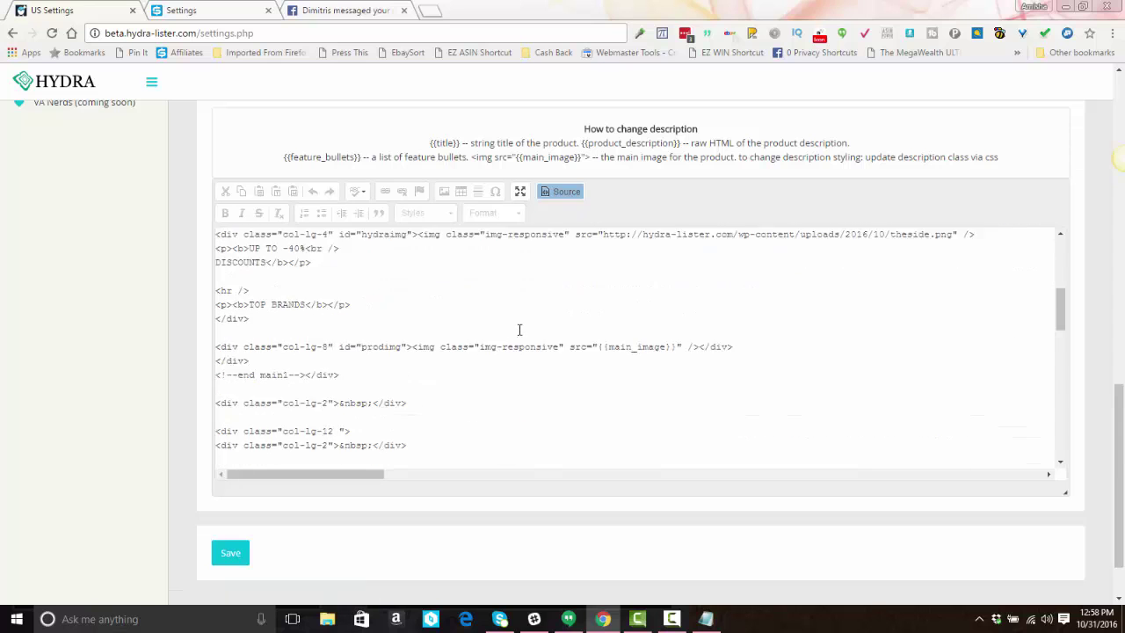
scroll(519, 329, "down", 1)
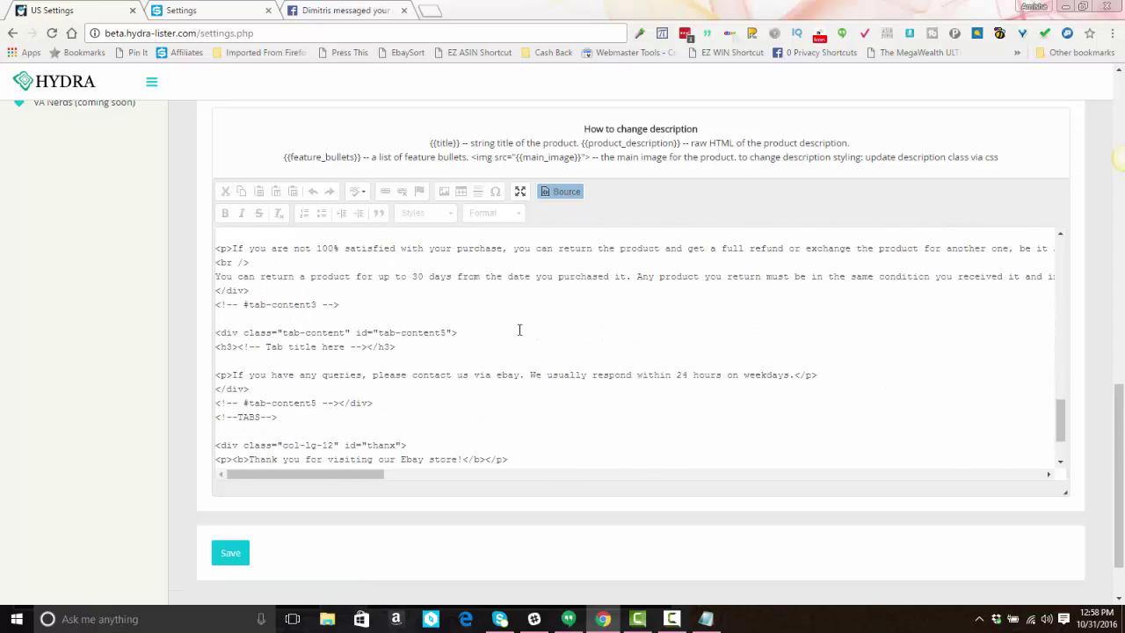
scroll(519, 329, "down", 1)
scroll(520, 329, "up", 2)
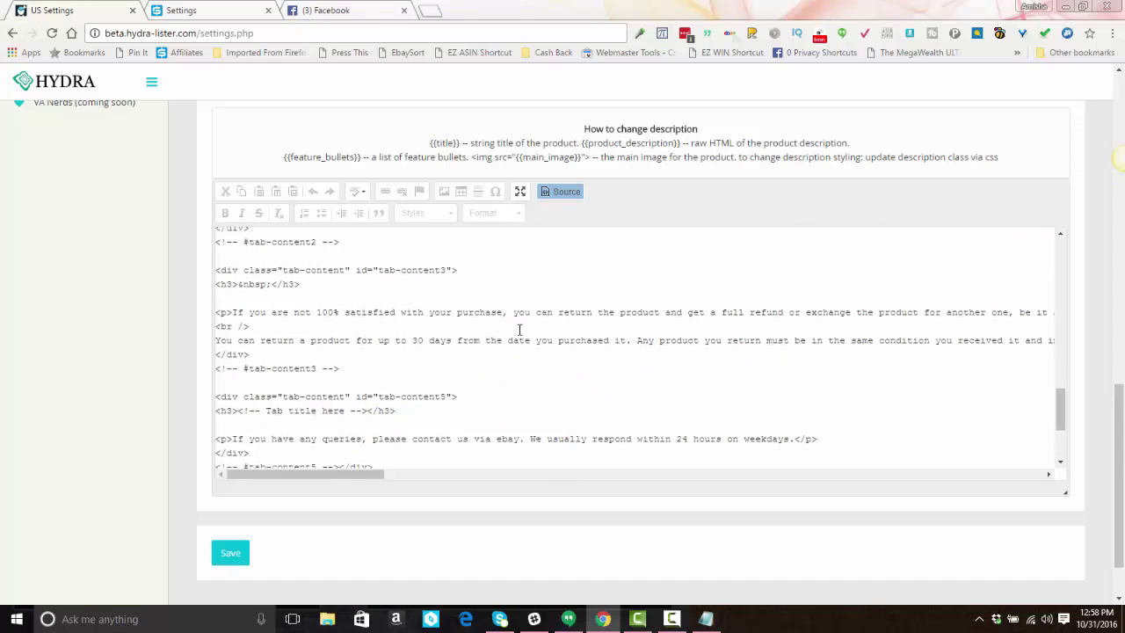
scroll(519, 327, "down", 1)
scroll(519, 328, "up", 2)
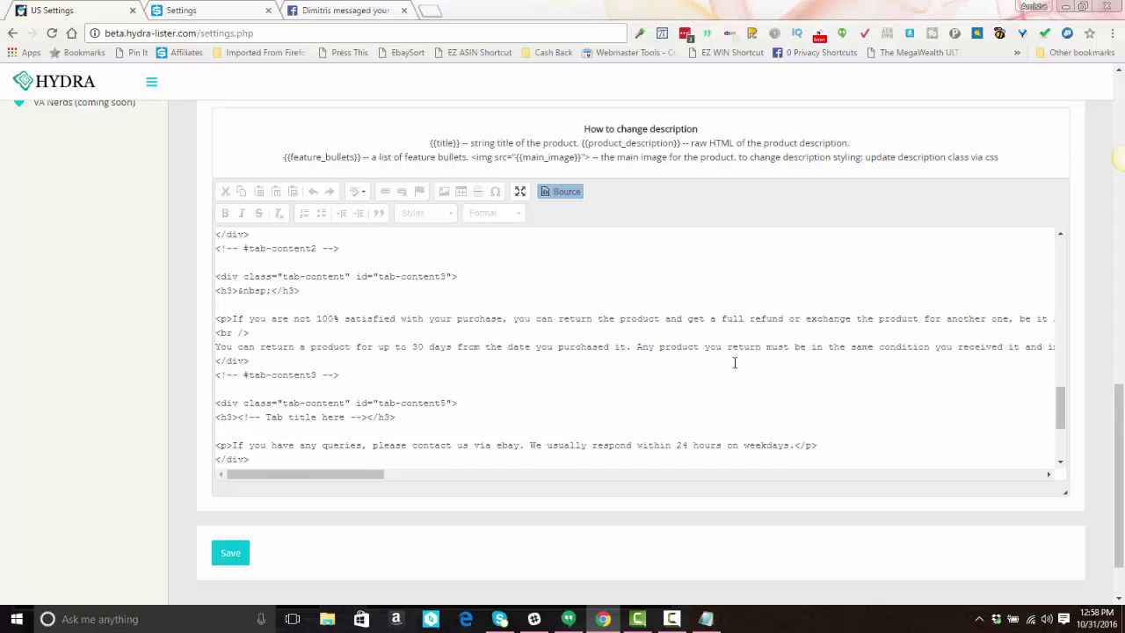
scroll(448, 396, "down", 2)
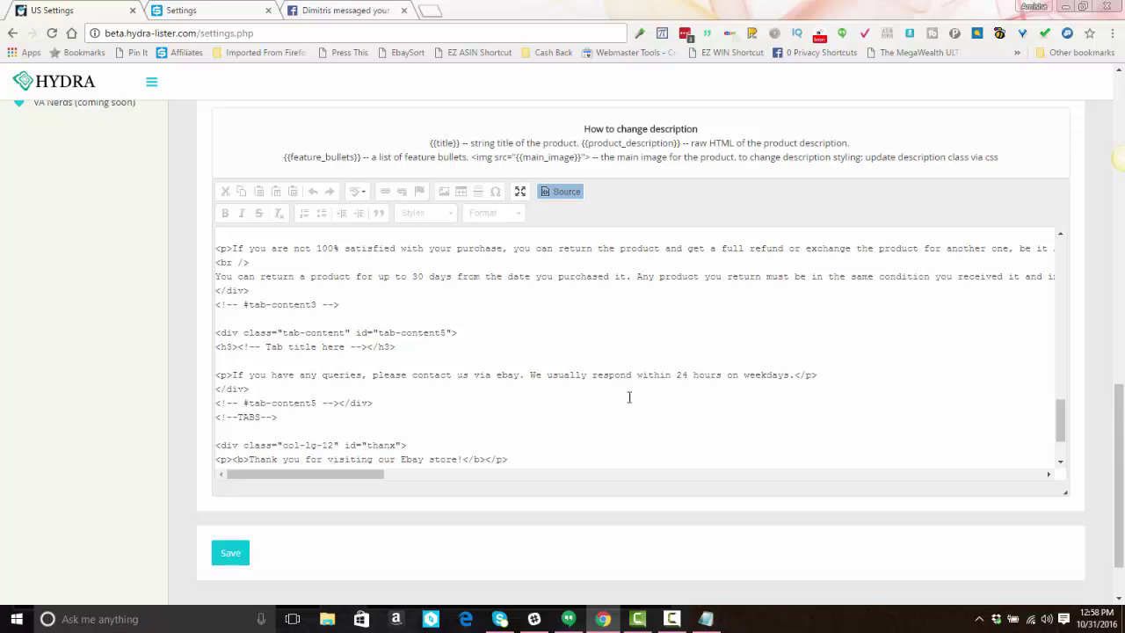
left_click(580, 374)
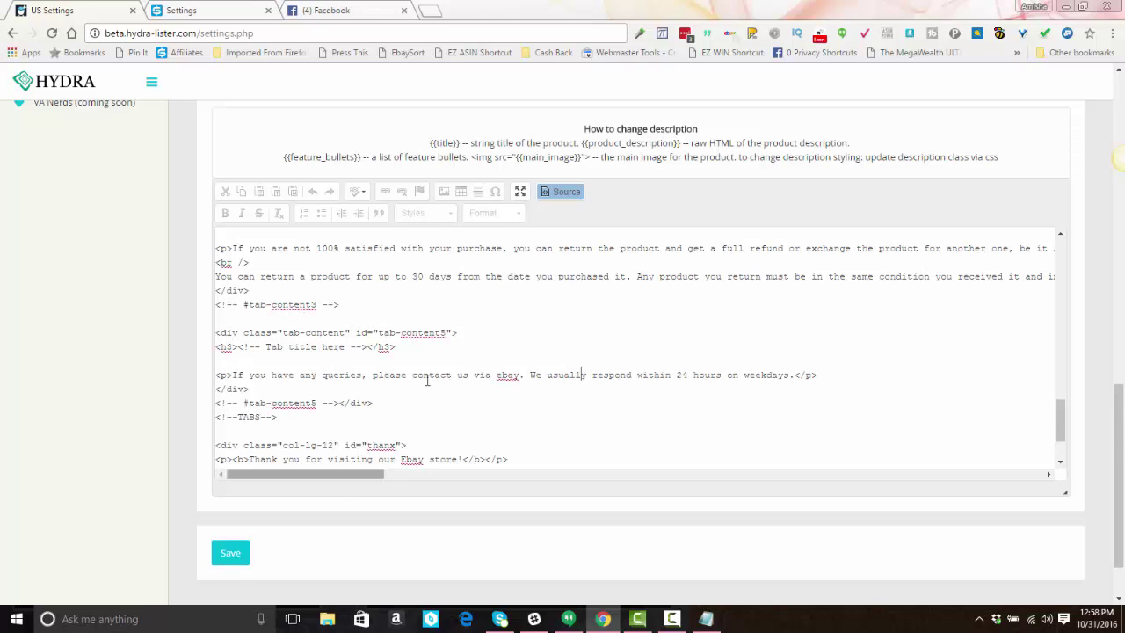
Step: Switch back to the rendered preview of the template
left_click(573, 193)
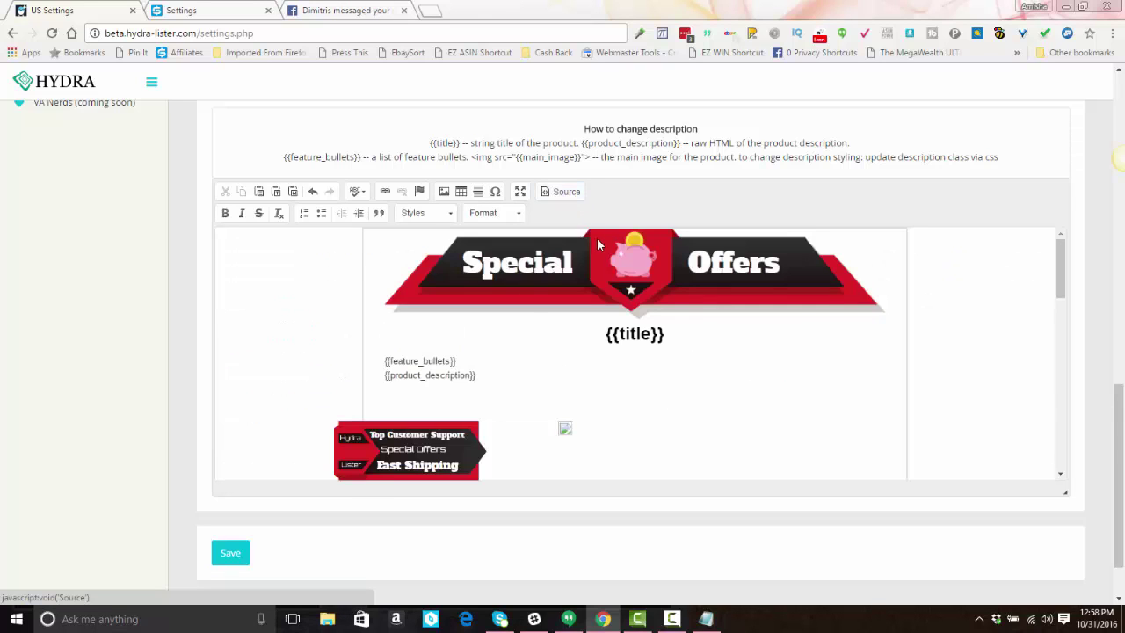
left_click(550, 192)
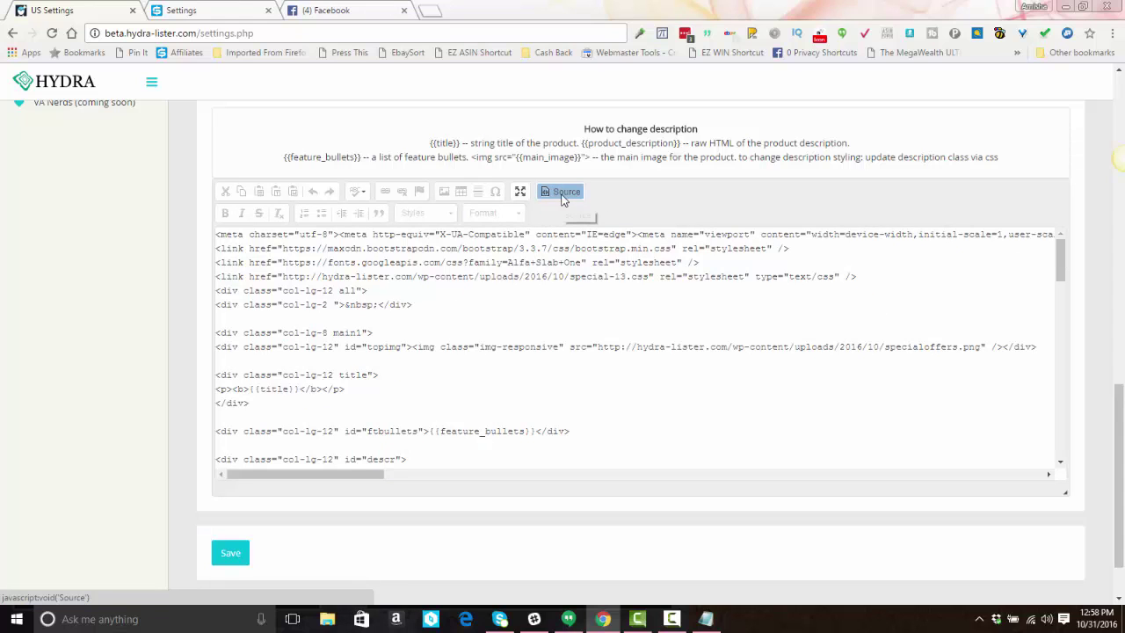
left_click(563, 197)
scroll(890, 194, "up", 2)
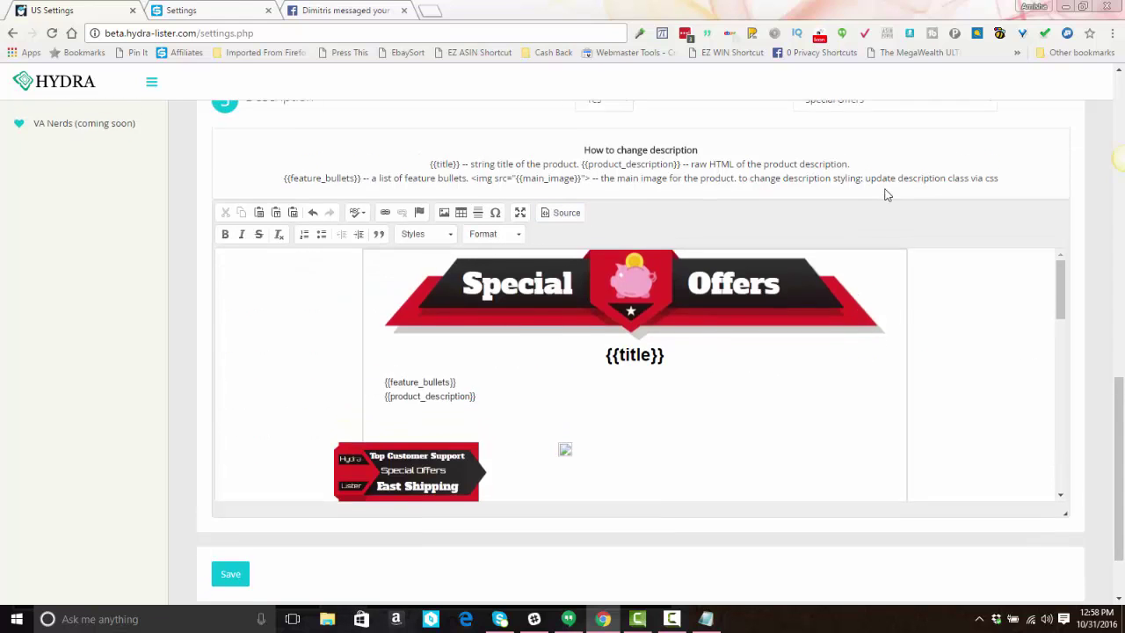
Step: Load the Predefined template, erase its entire HTML source, and switch to the Notepad file
left_click(884, 222)
left_click(873, 239)
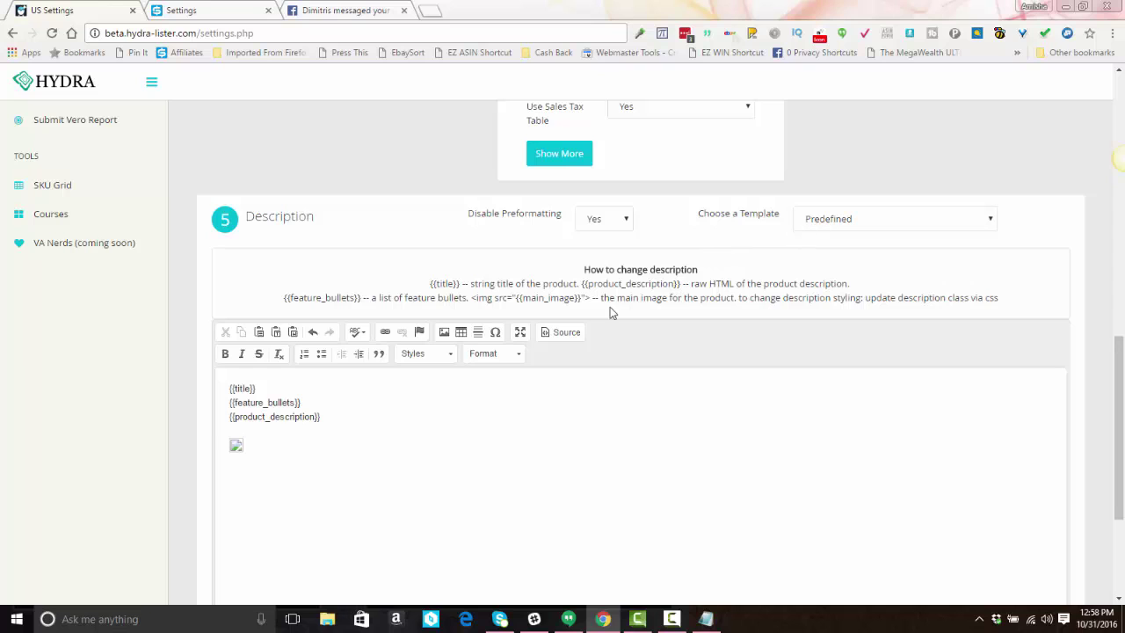
left_click(563, 332)
left_click_drag(441, 450, 164, 369)
key("BackSpace")
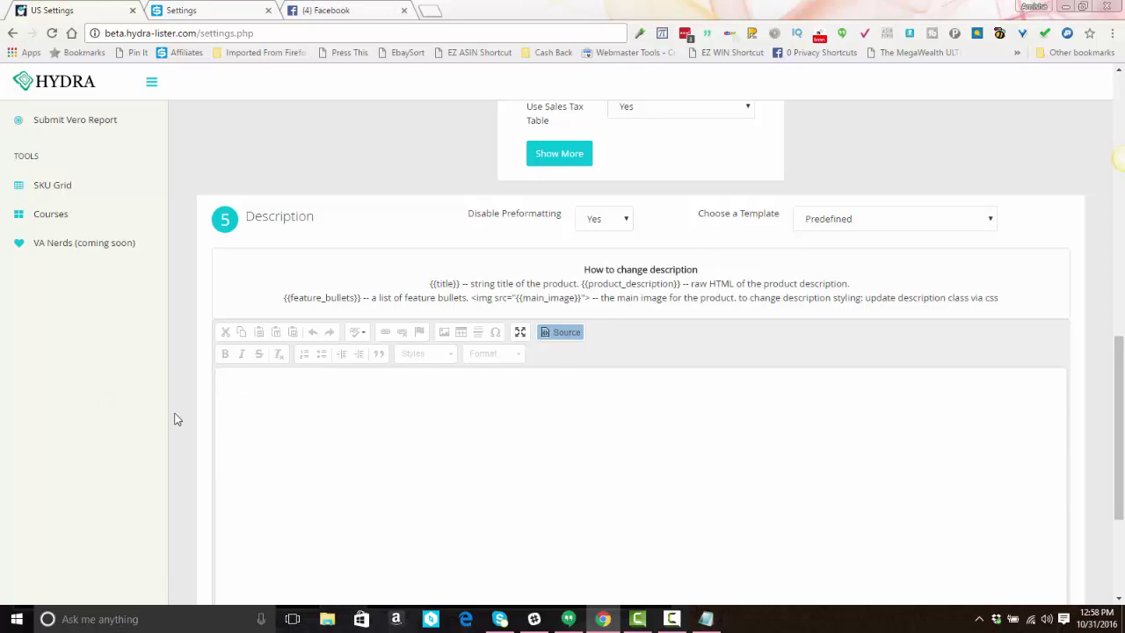
left_click(705, 619)
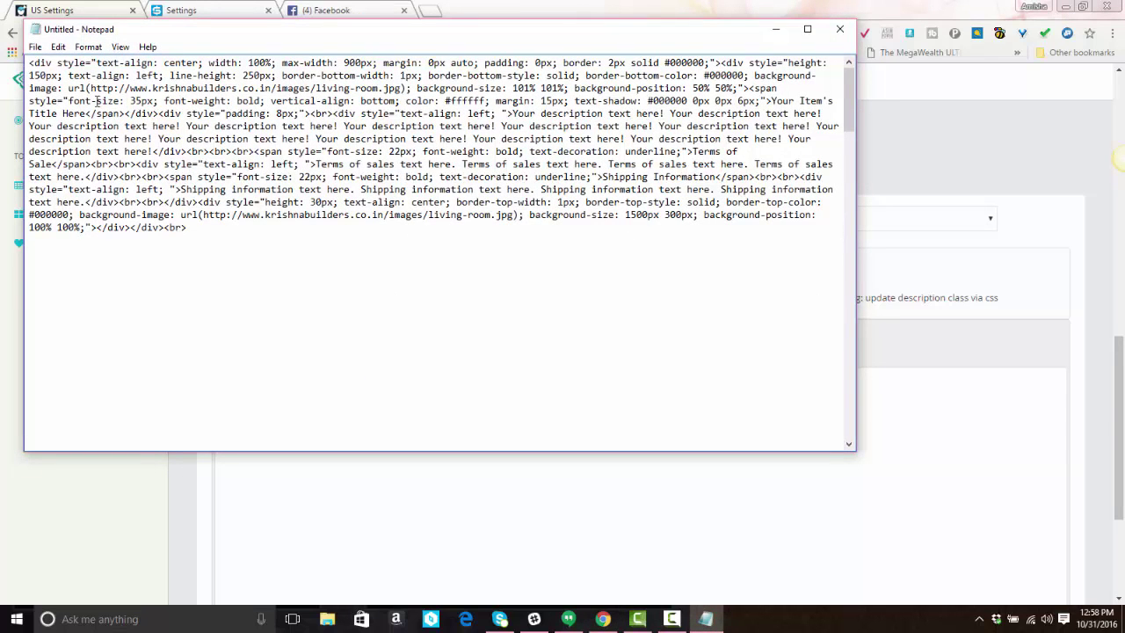
Step: Copy the custom HTML from Notepad and paste it into Hydra Lister's empty description source
scroll(97, 100, "down", 2)
scroll(96, 100, "up", 2)
left_click_drag(31, 62, 191, 232)
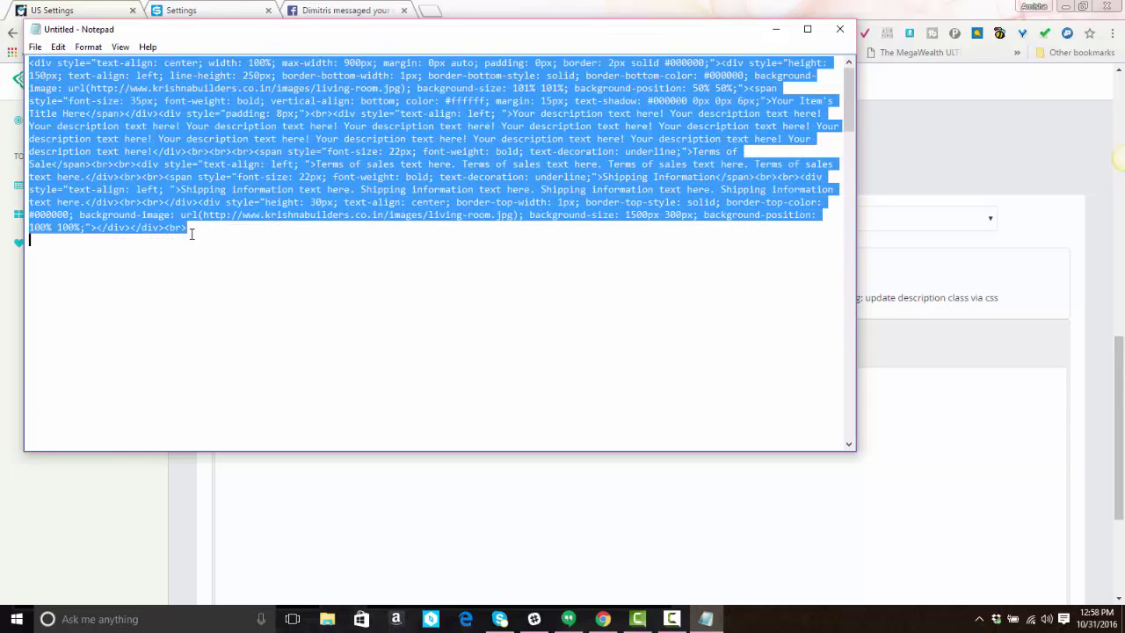
left_click(775, 29)
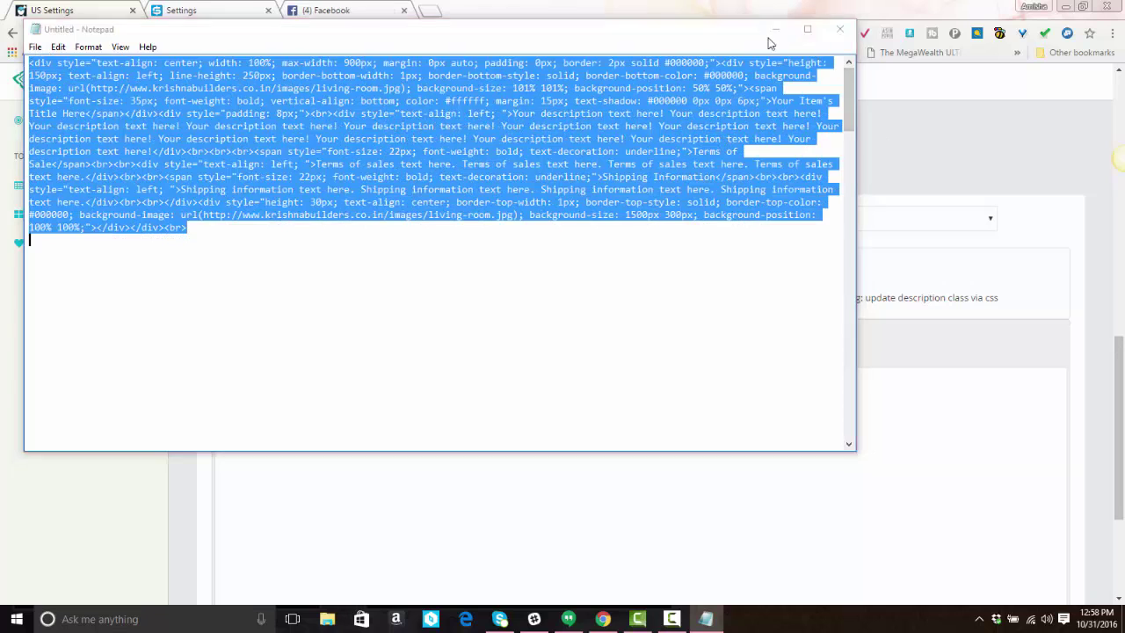
key("ctrl+v")
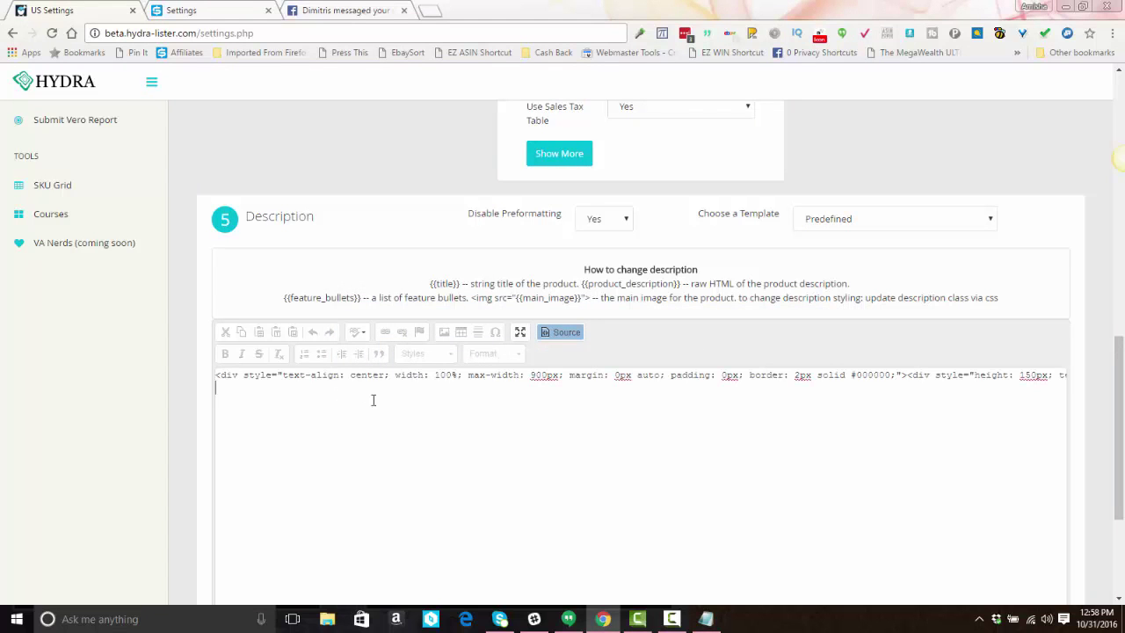
Step: Replace the banner heading 'Your Item's Title Here' with {{title}}
left_click(555, 332)
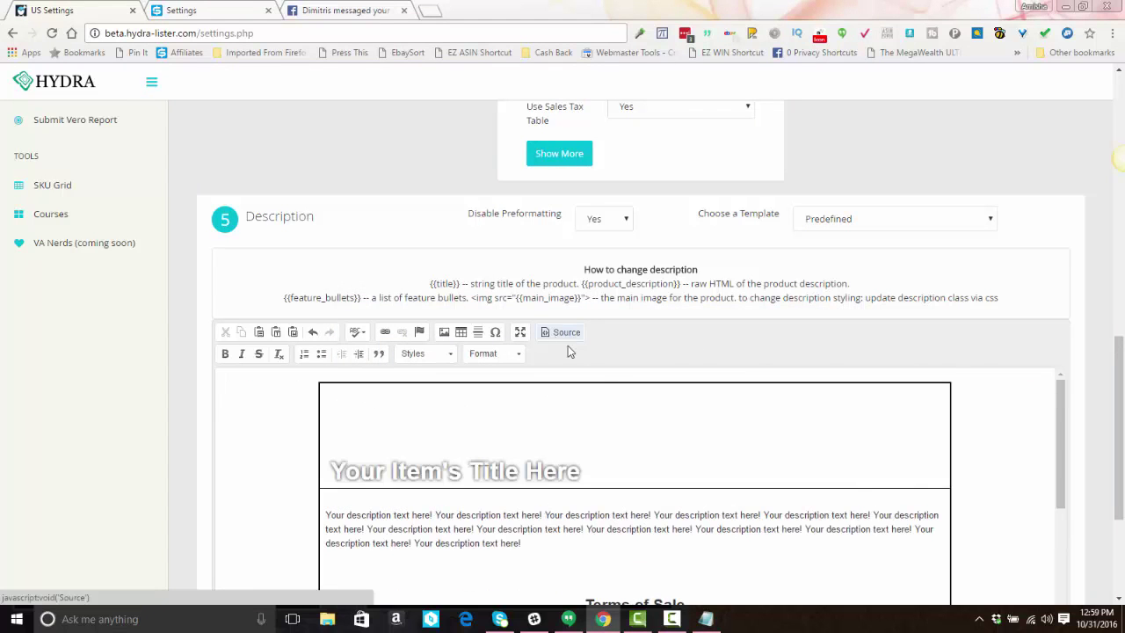
scroll(576, 406, "down", 3)
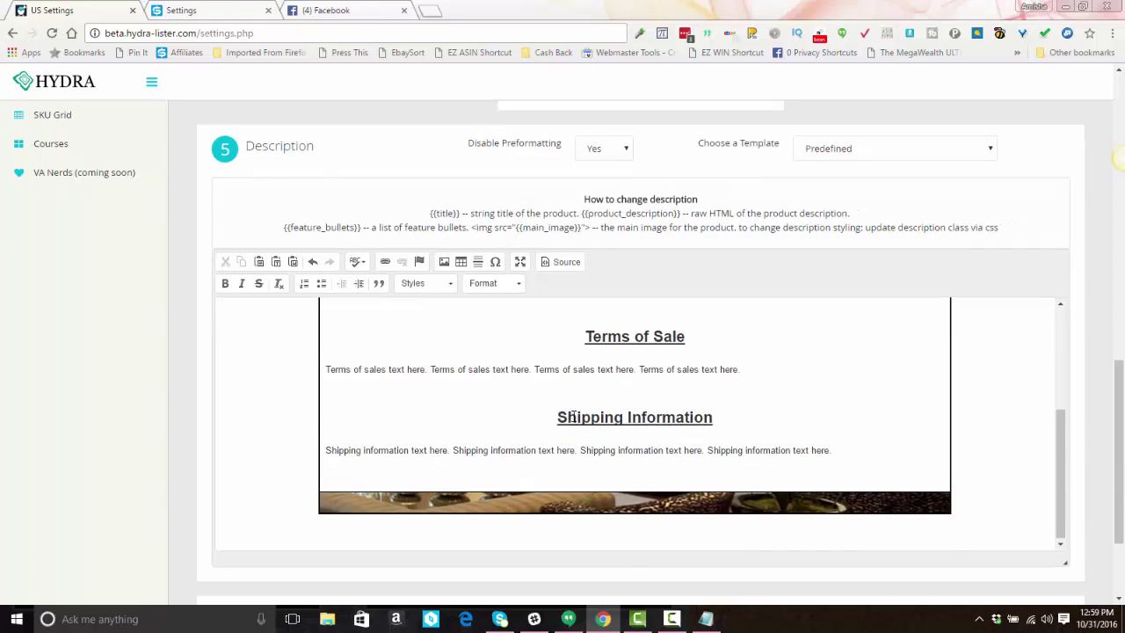
scroll(573, 419, "up", 3)
left_click(369, 401)
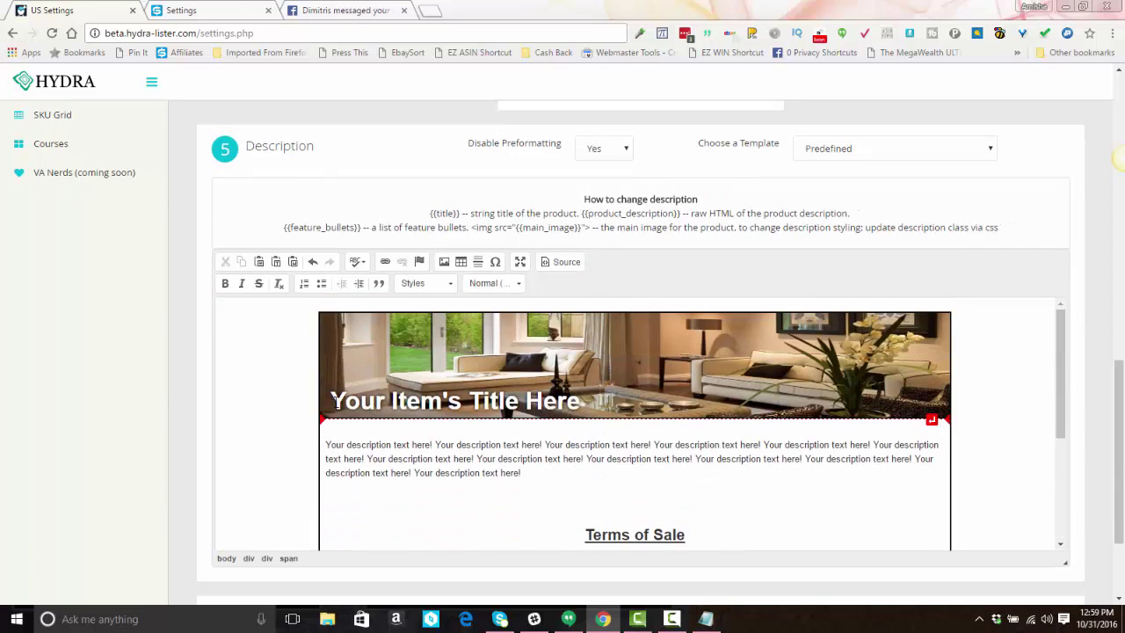
left_click_drag(334, 401, 580, 401)
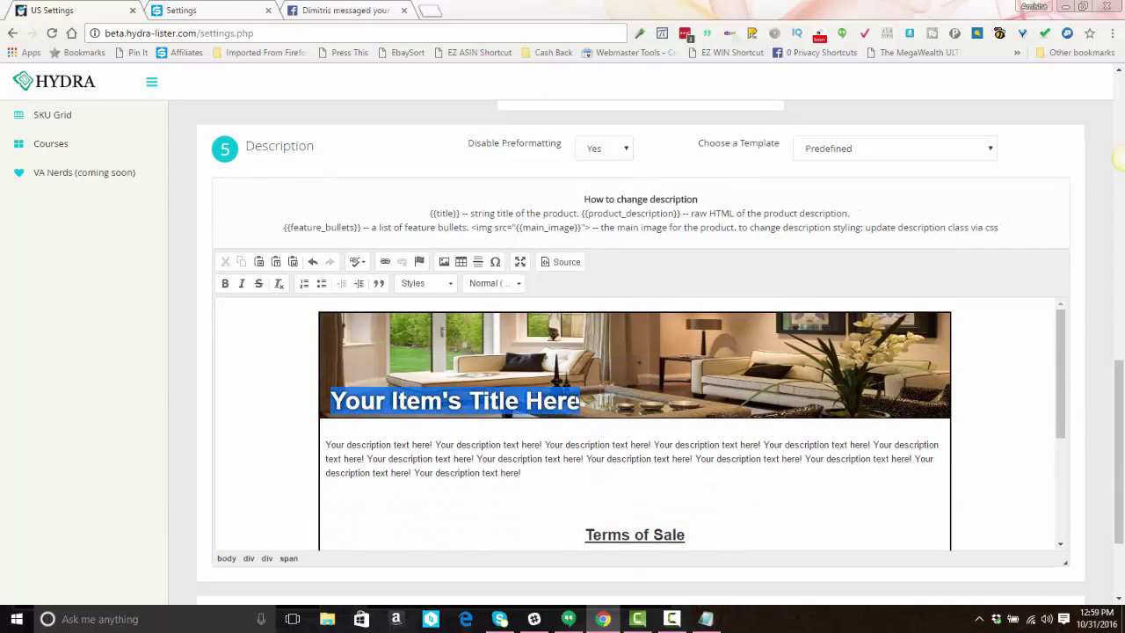
left_click(580, 400)
key("BackSpace")
key("BackSpace")
key("BackSpace")
key("BackSpace")
key("BackSpace")
key("BackSpace")
key("BackSpace")
key("BackSpace")
key("BackSpace")
key("BackSpace")
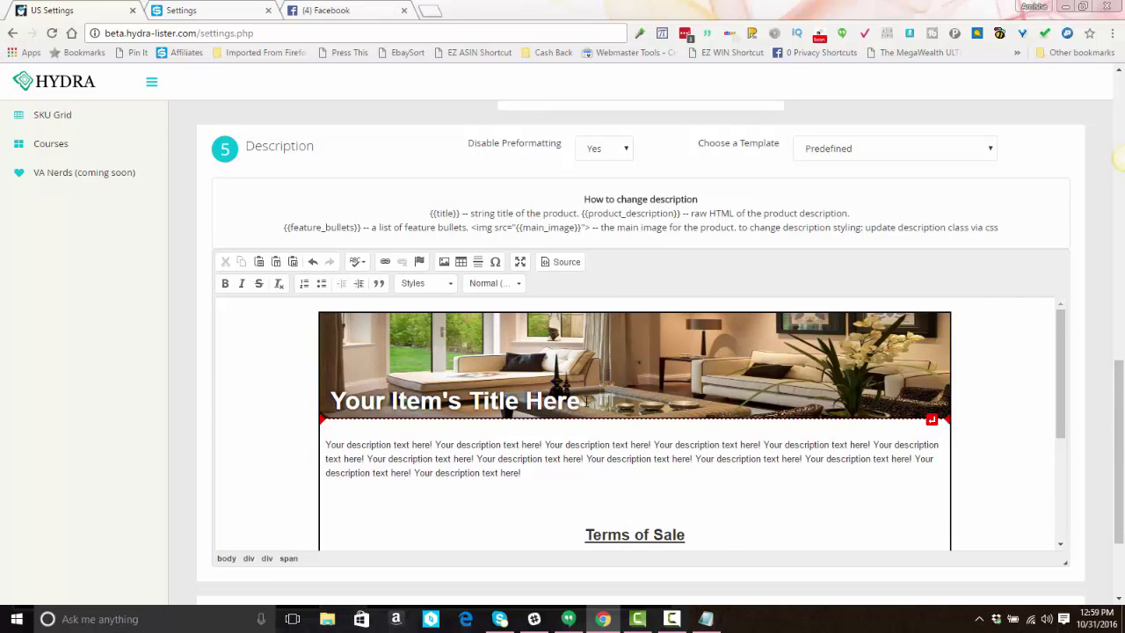
key("BackSpace")
key("BackSpace")
key("BackSpace")
key("BackSpace")
key("BackSpace")
key("BackSpace")
key("BackSpace")
key("BackSpace")
key("BackSpace")
key("BackSpace")
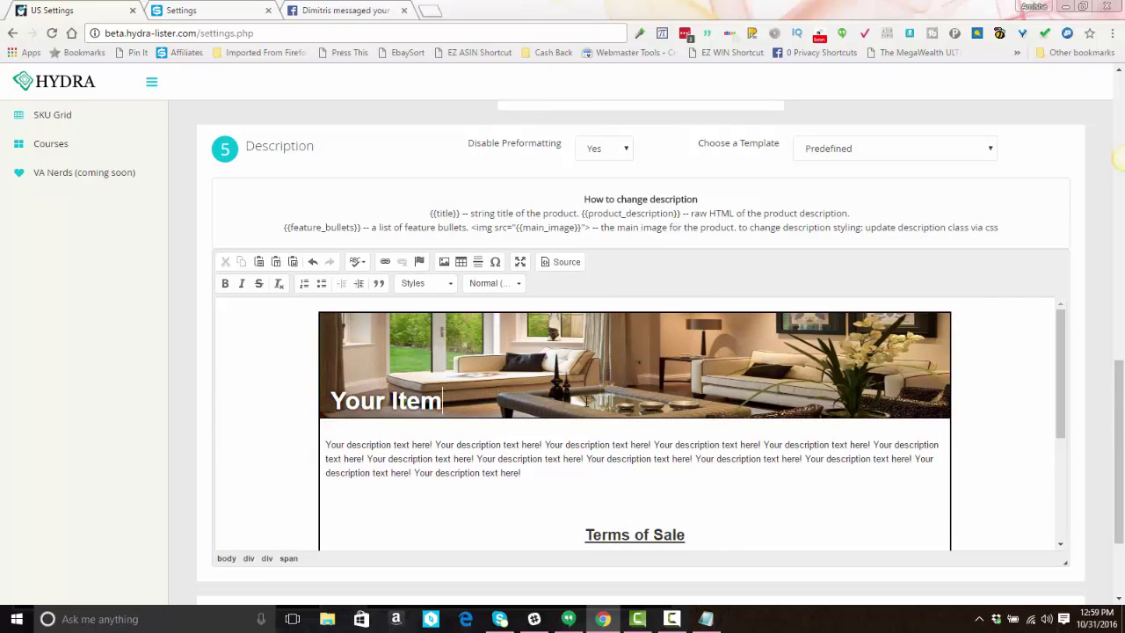
key("BackSpace")
key("BackSpace")
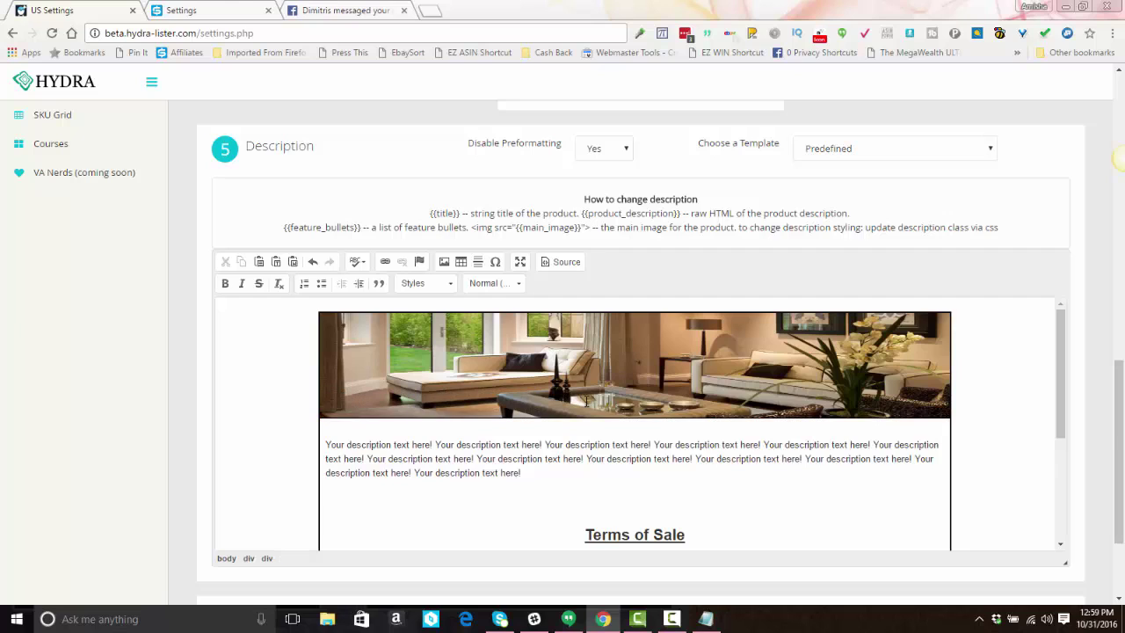
type("{{")
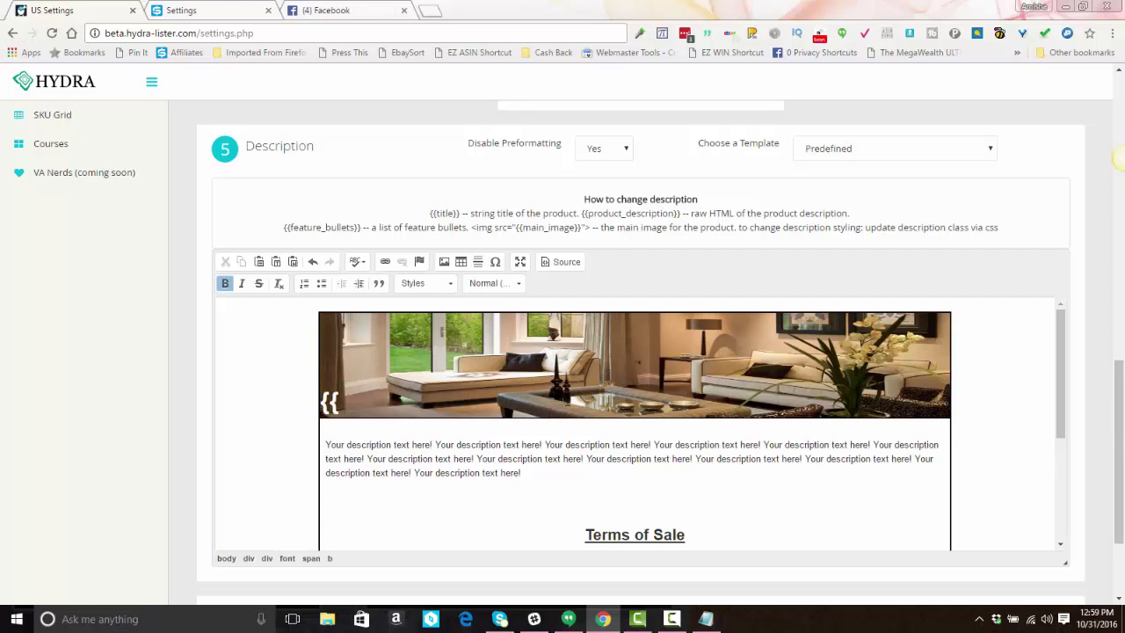
type("title")
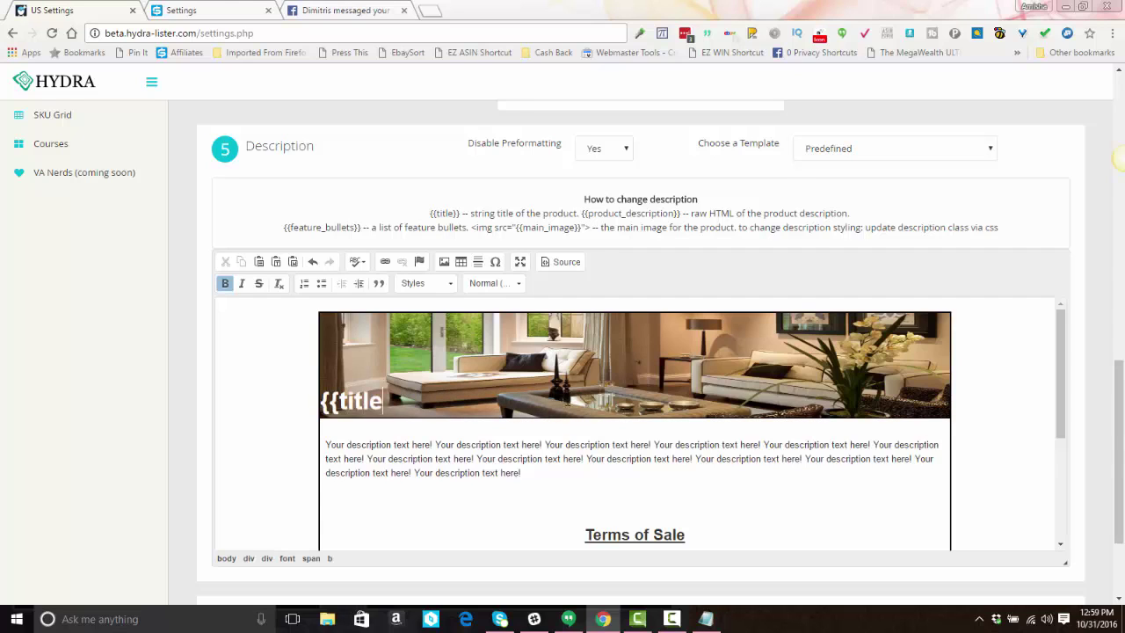
type("}}")
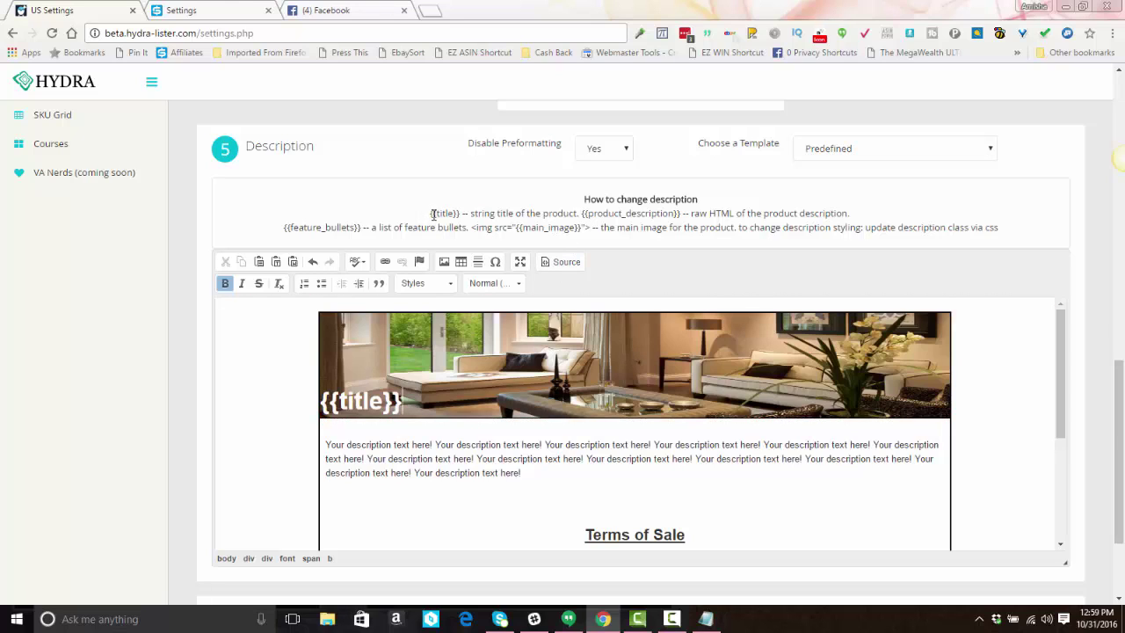
Step: Highlight the {{title}}, {{feature_bullets}}, {{product_description}} and main image placeholders in the help text
left_click_drag(431, 215, 458, 213)
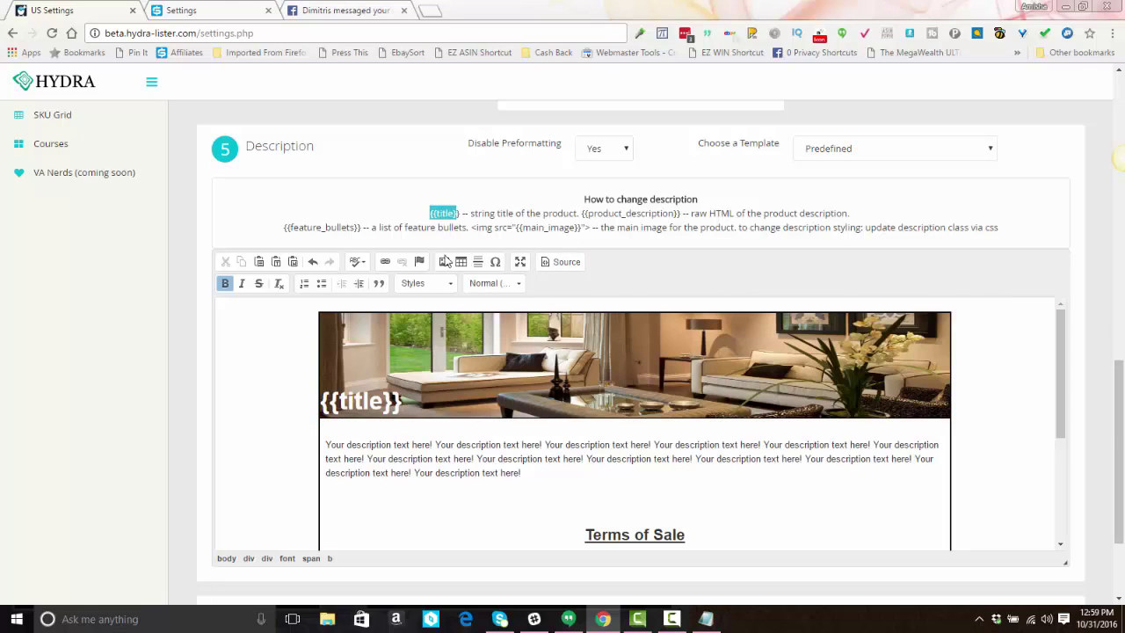
left_click(449, 216)
left_click_drag(288, 226, 363, 229)
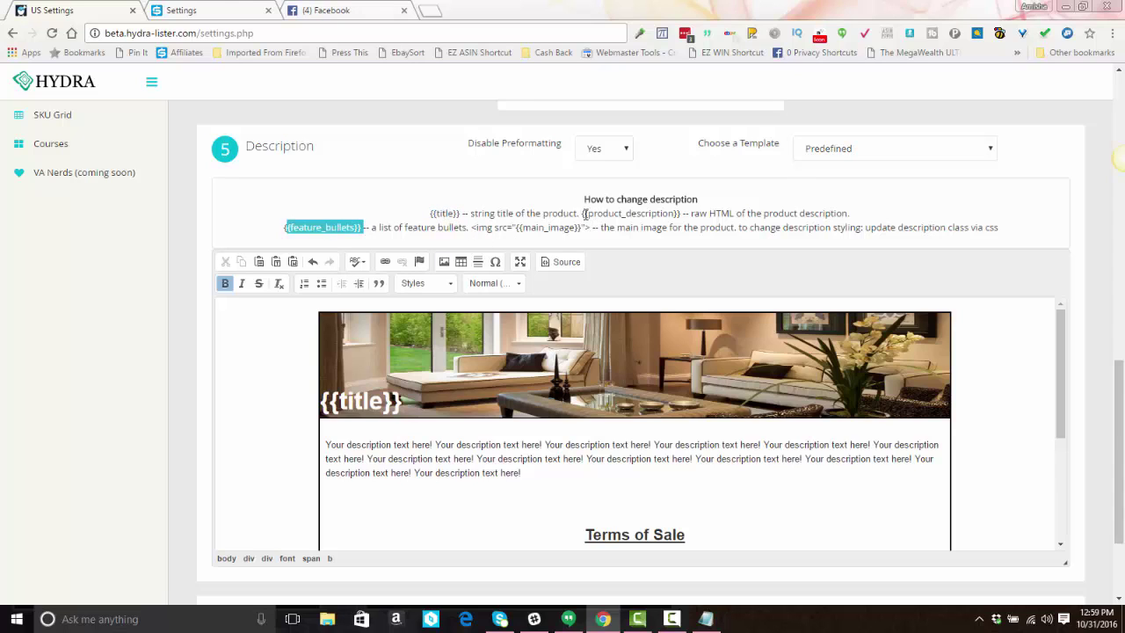
left_click_drag(584, 213, 679, 215)
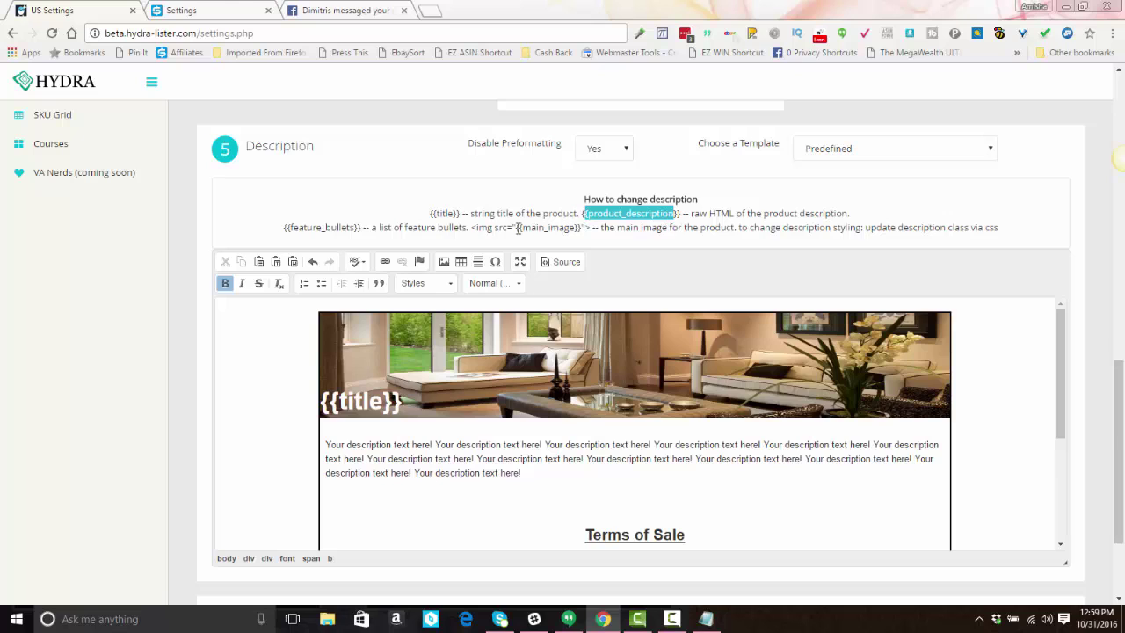
left_click_drag(469, 227, 615, 228)
left_click(603, 239)
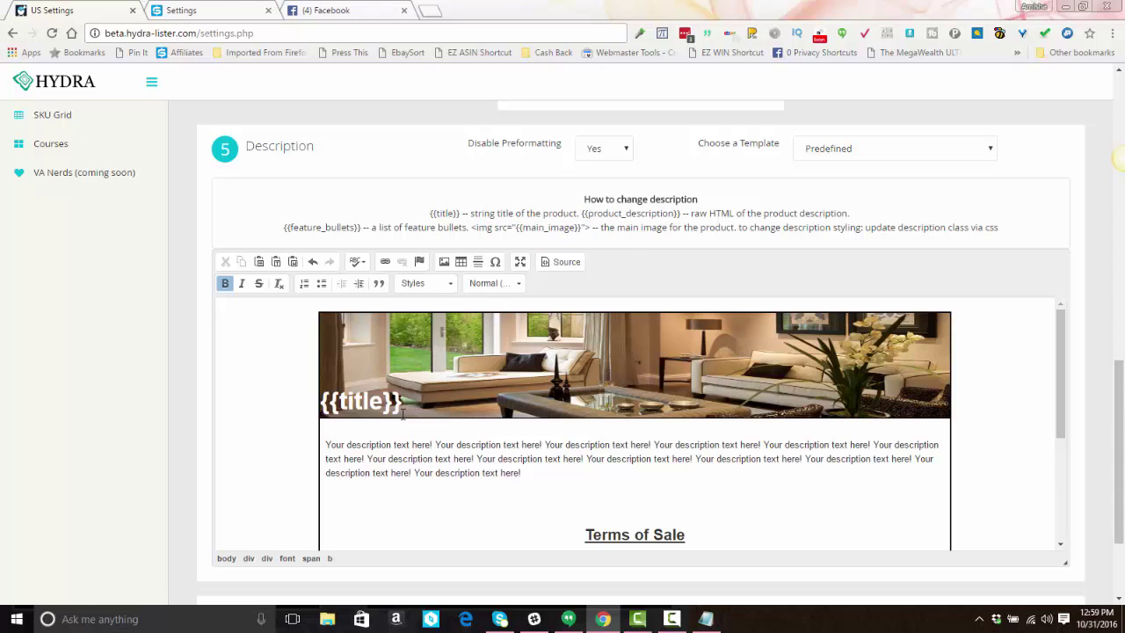
Step: Replace the sample paragraph with {{feature_bullets}} and a product description placeholder on the next line
left_click_drag(529, 474, 329, 443)
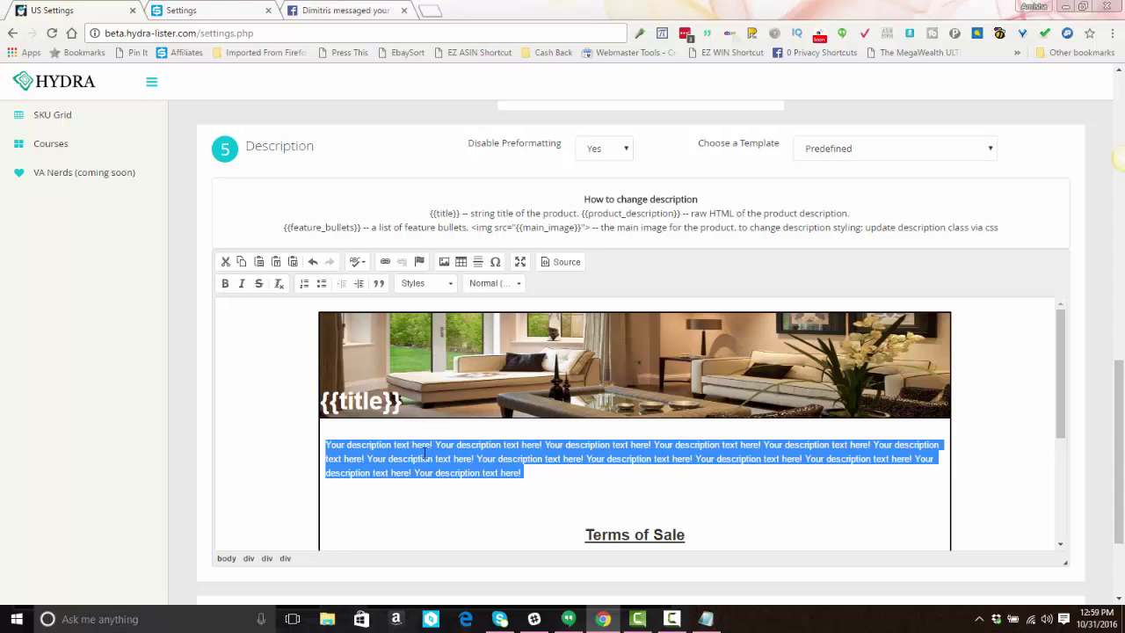
type("{{")
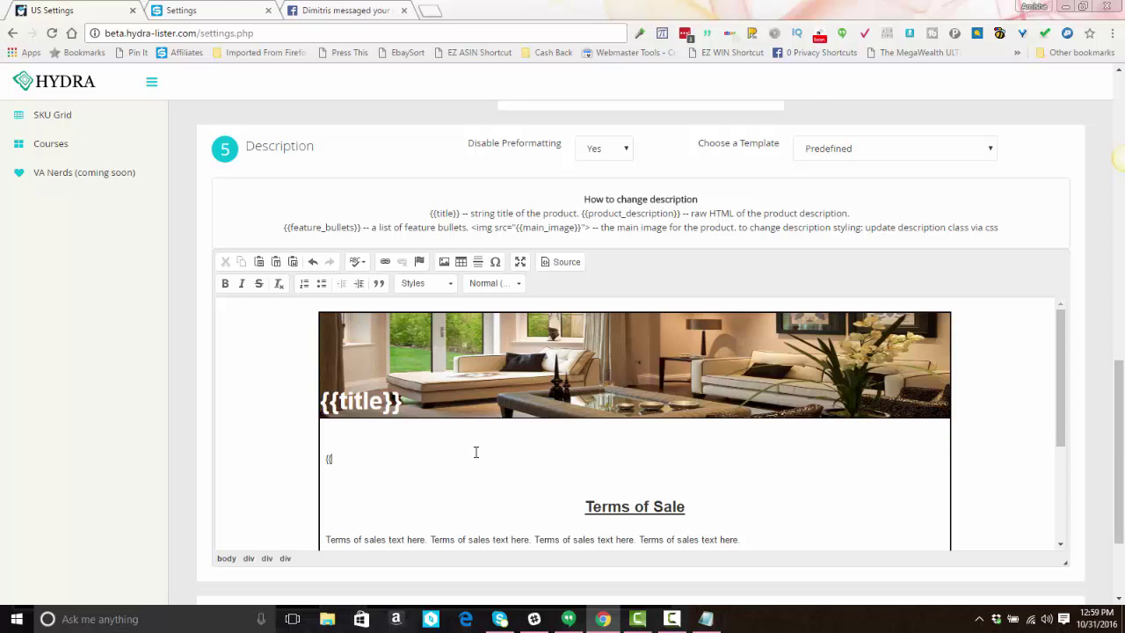
type("feature_bullets}}4")
key("Return")
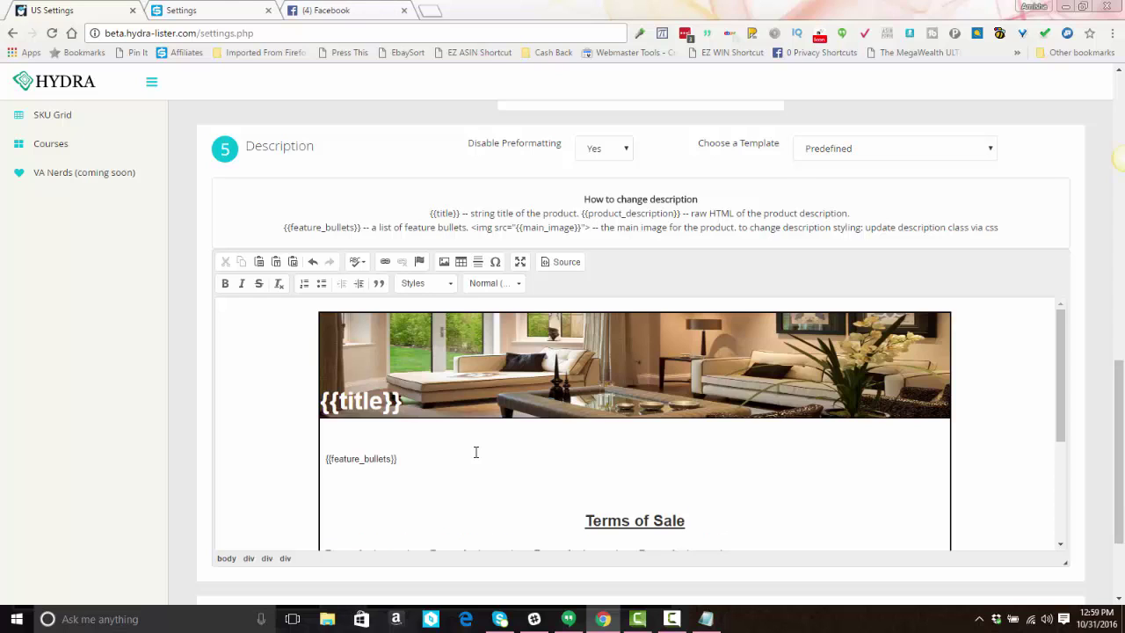
key("BackSpace")
key("Return")
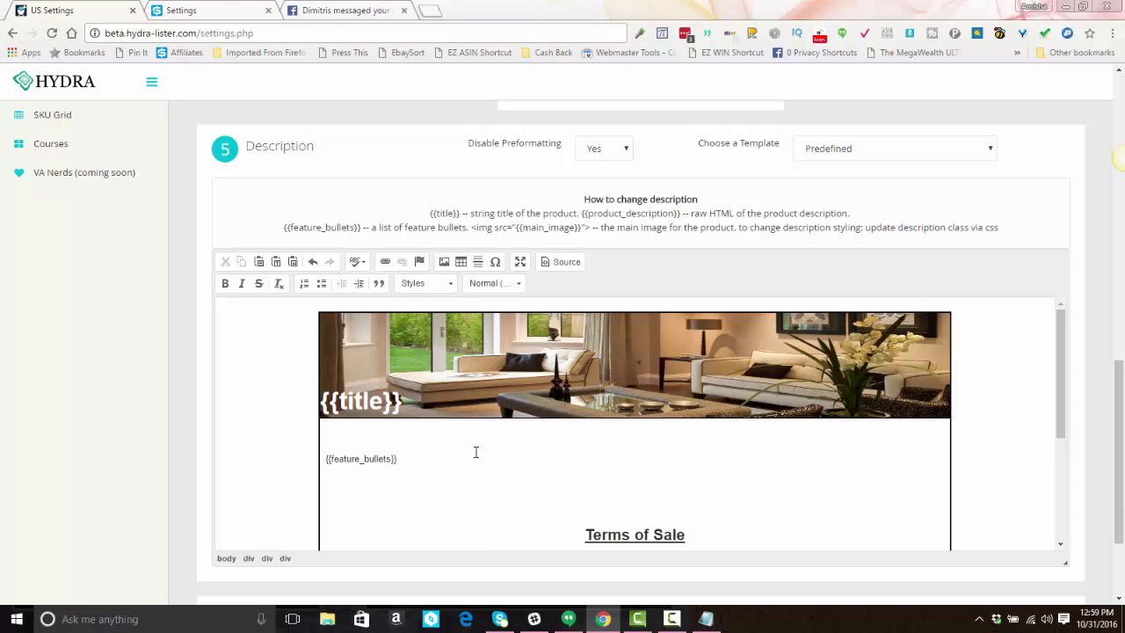
type("{{product_desc")
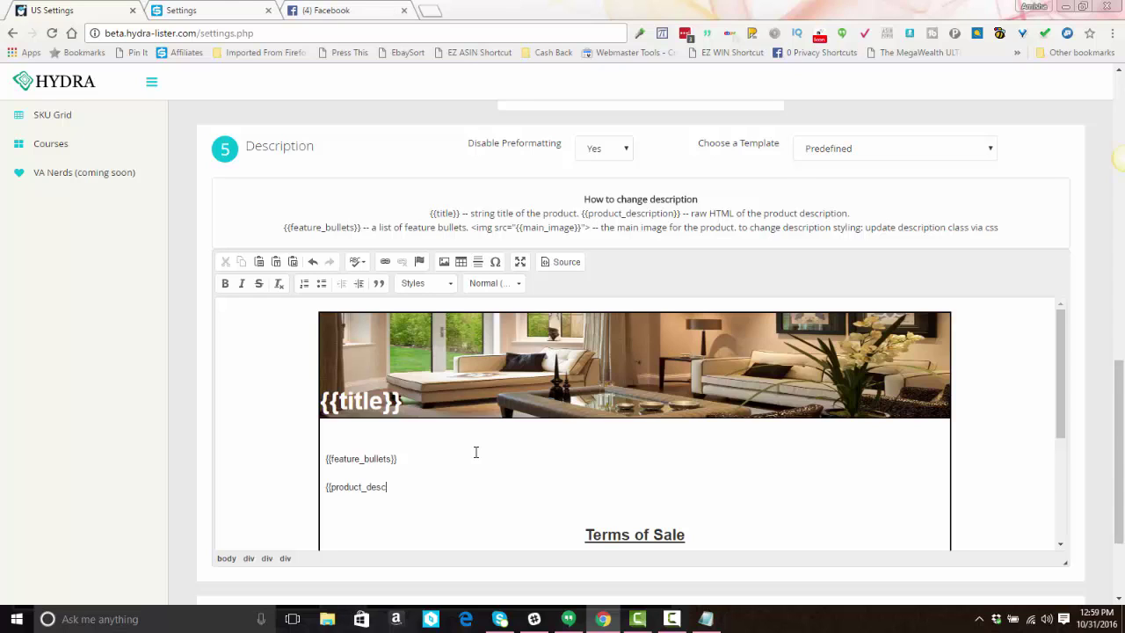
type("riptionption")
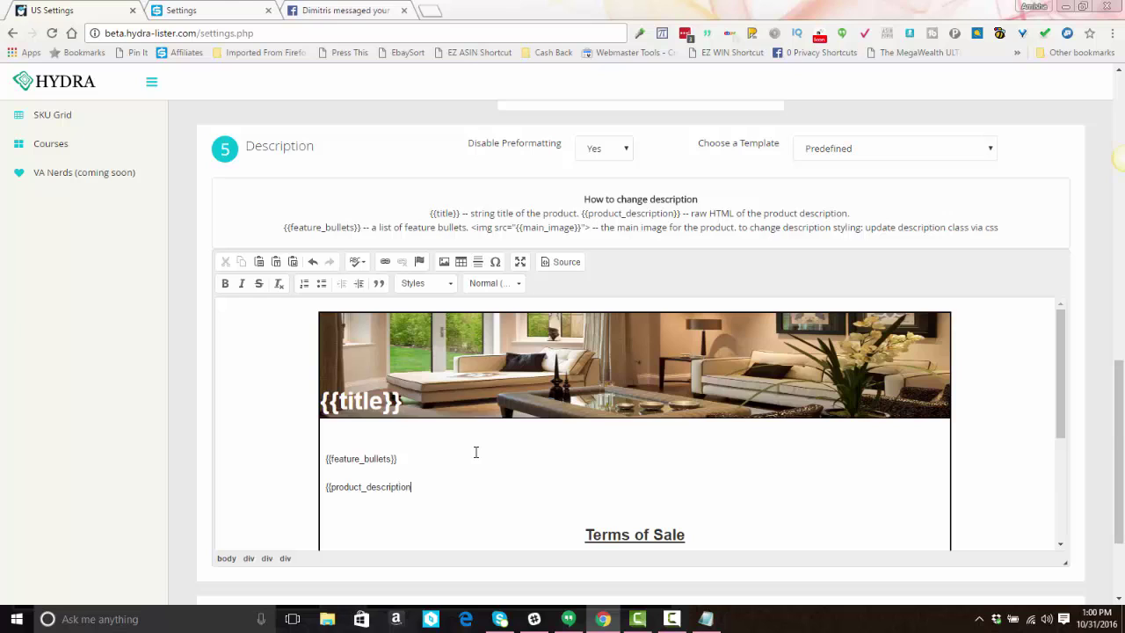
type("}}")
Step: Add a bold 'Key Features:' label on a new line above {{feature_bullets}}
left_click(408, 452)
left_click(326, 458)
key("Return")
type("Key Features:")
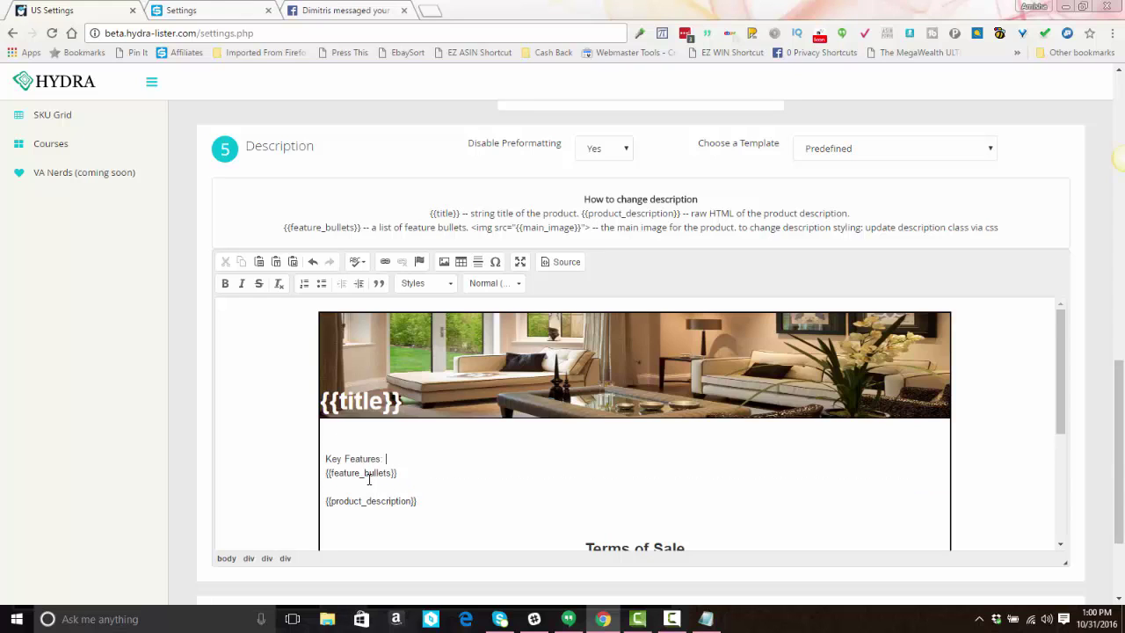
left_click_drag(384, 458, 324, 458)
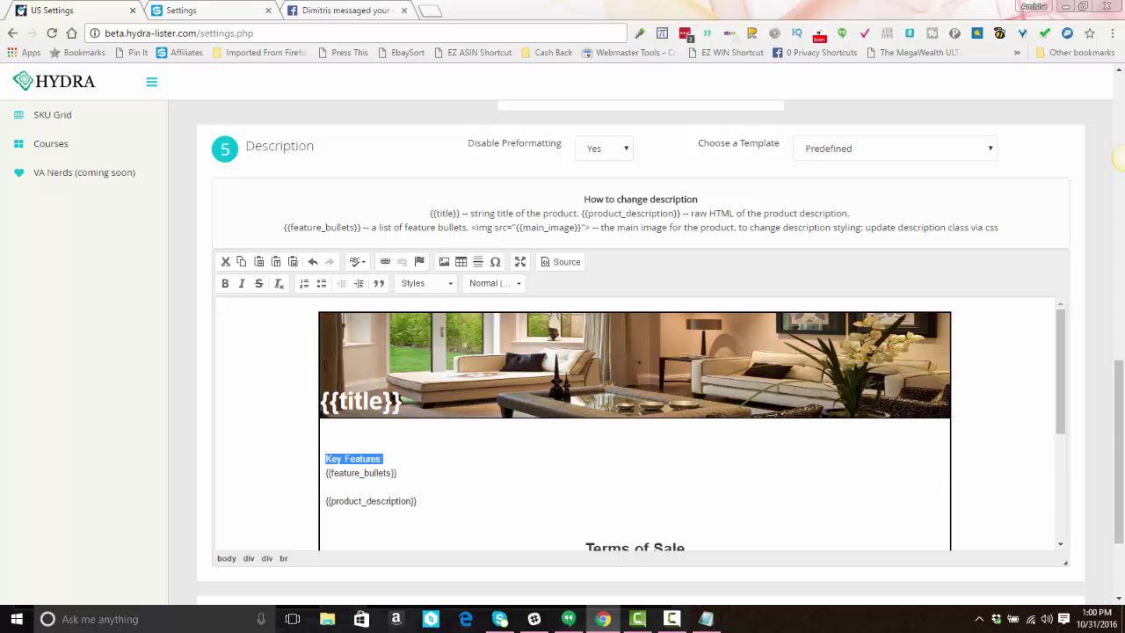
left_click(225, 283)
left_click(354, 499)
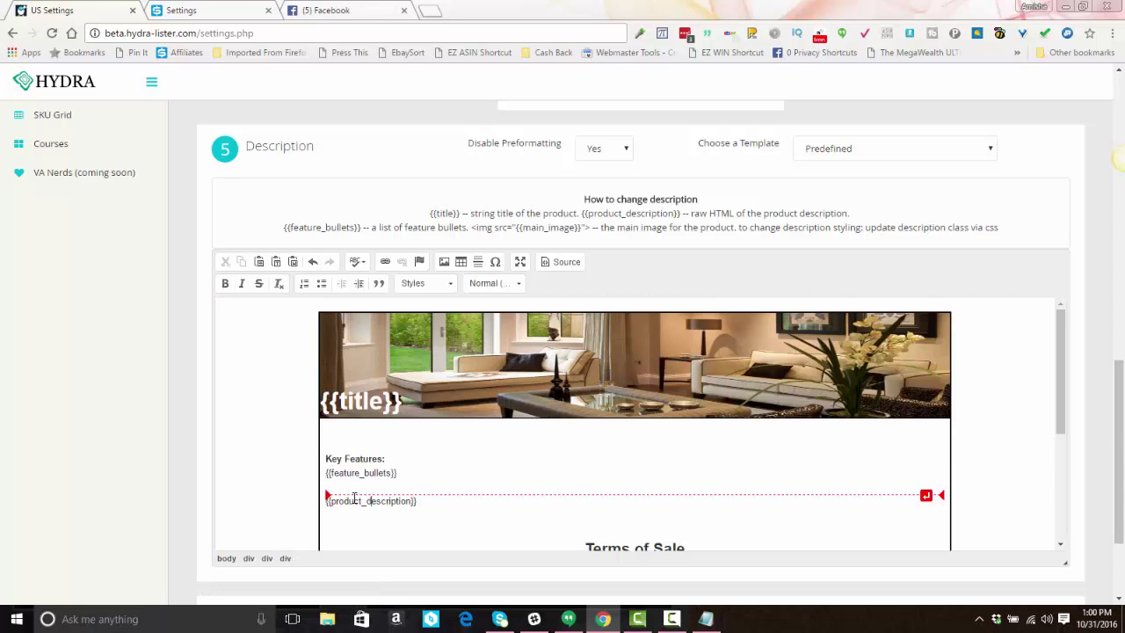
Step: Add a bold 'Product Description:' label on a new line above {{product_description}}
left_click(391, 480)
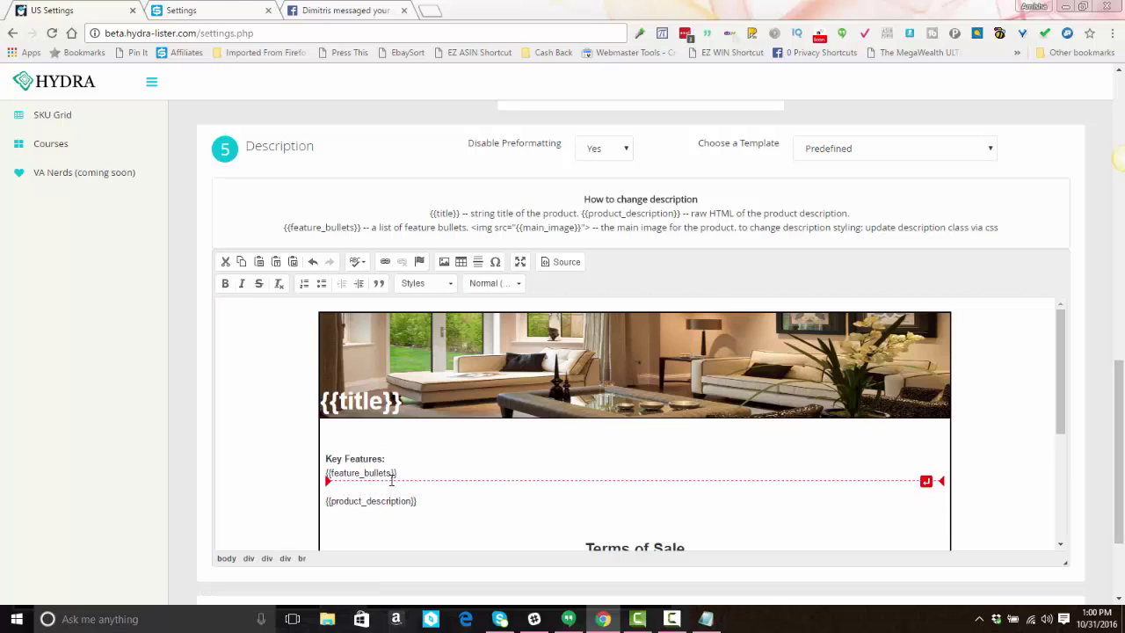
left_click(389, 480)
key("Return")
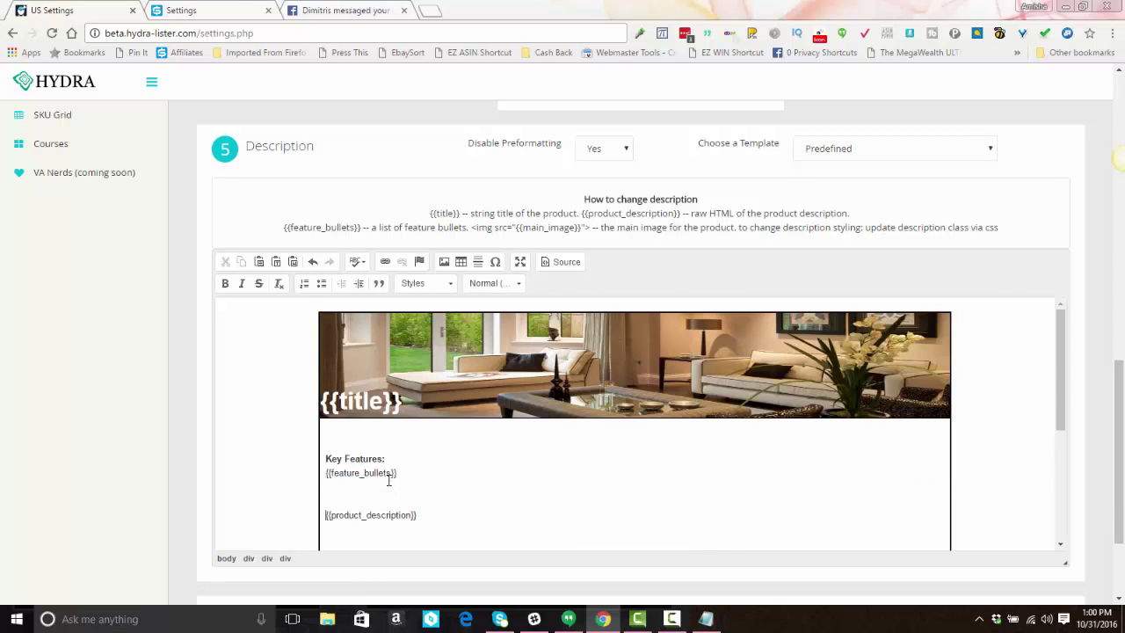
type("Product Description:")
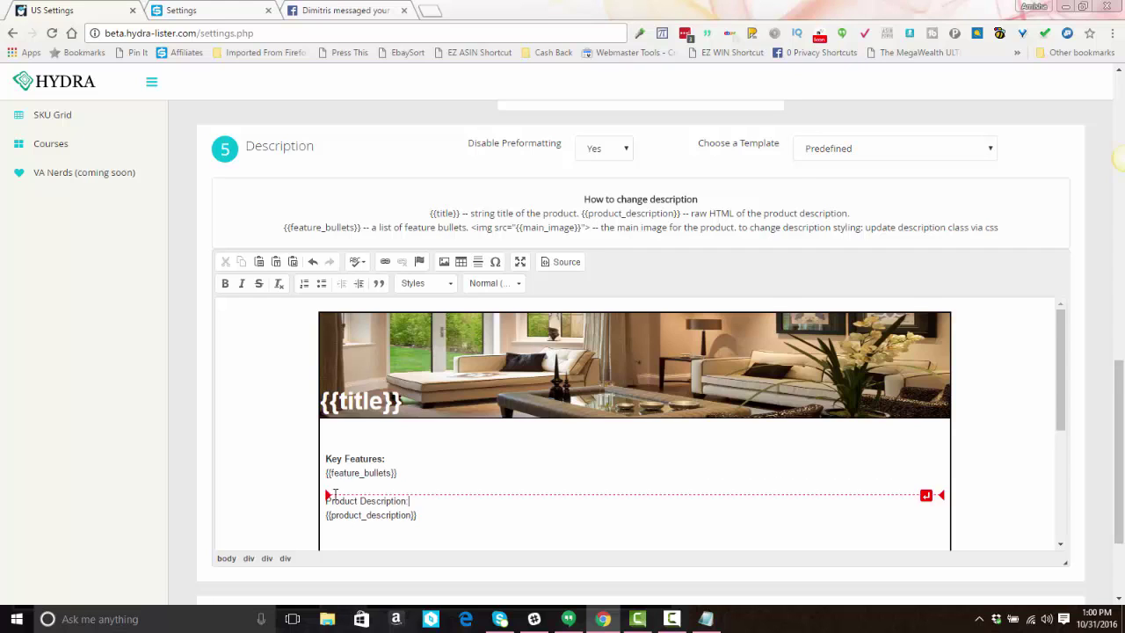
left_click_drag(324, 500, 409, 502)
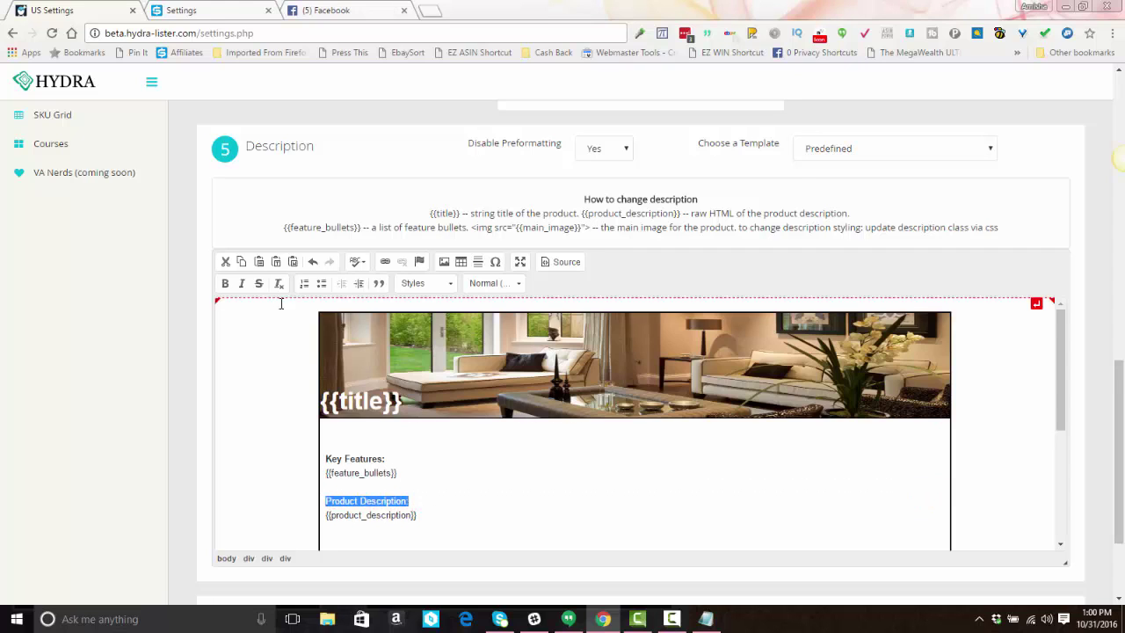
left_click(226, 288)
left_click(567, 513)
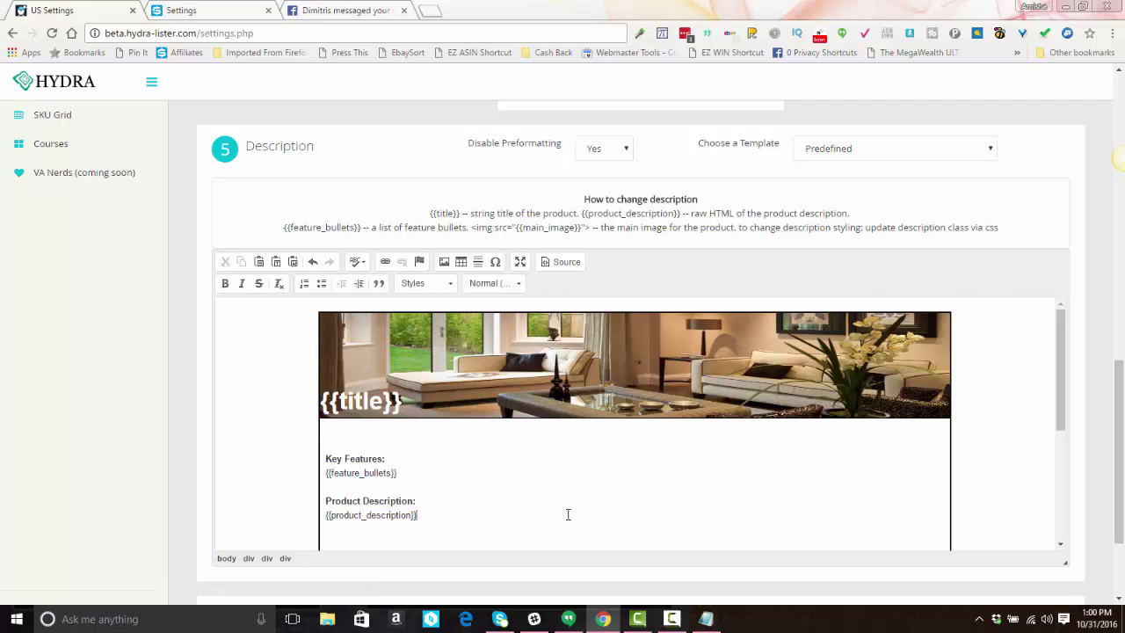
Step: Type an XXXXXXXXX marker on the centred, non-bold line below the title banner
scroll(534, 485, "down", 3)
scroll(488, 461, "up", 2)
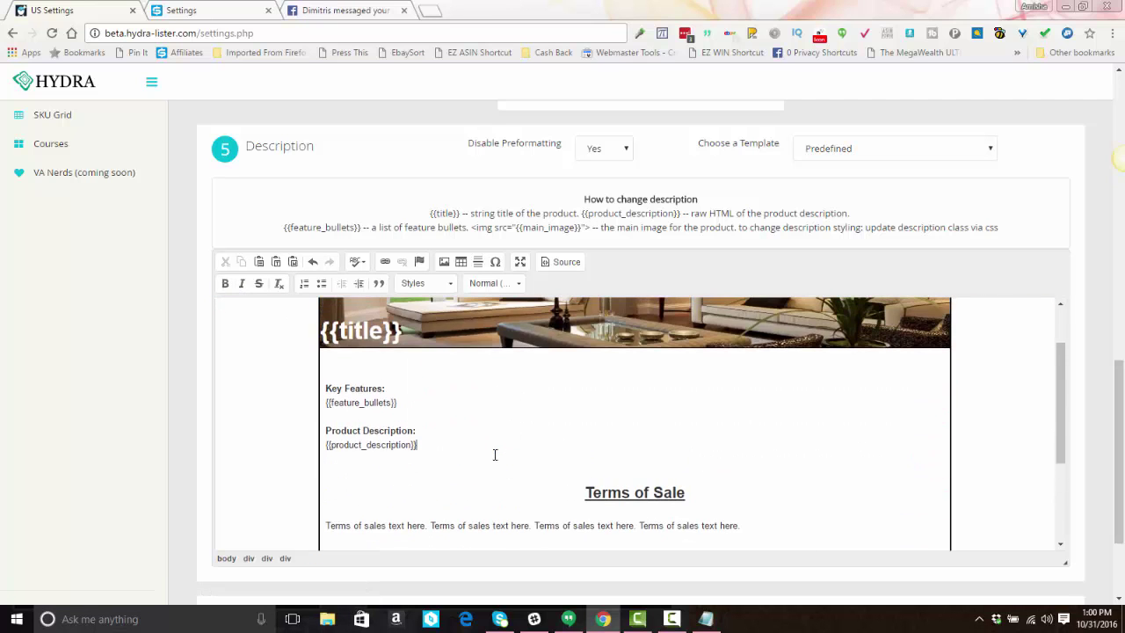
scroll(500, 477, "down", 2)
scroll(434, 396, "up", 2)
left_click(343, 370)
left_click(357, 368)
type("XXXXXXXXX")
Step: In the HTML source, replace the XXXXXXXXX marker with the <img src="{{main_image}}"> help text
left_click(565, 262)
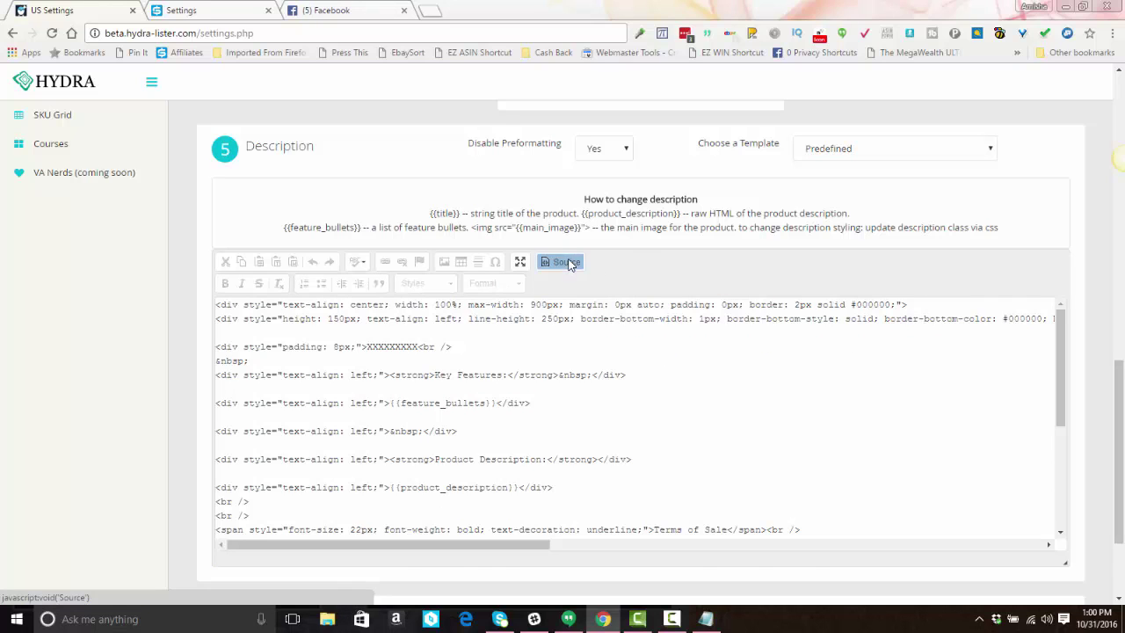
left_click(368, 347)
left_click_drag(368, 346, 419, 347)
left_click_drag(470, 227, 589, 236)
left_click(589, 236)
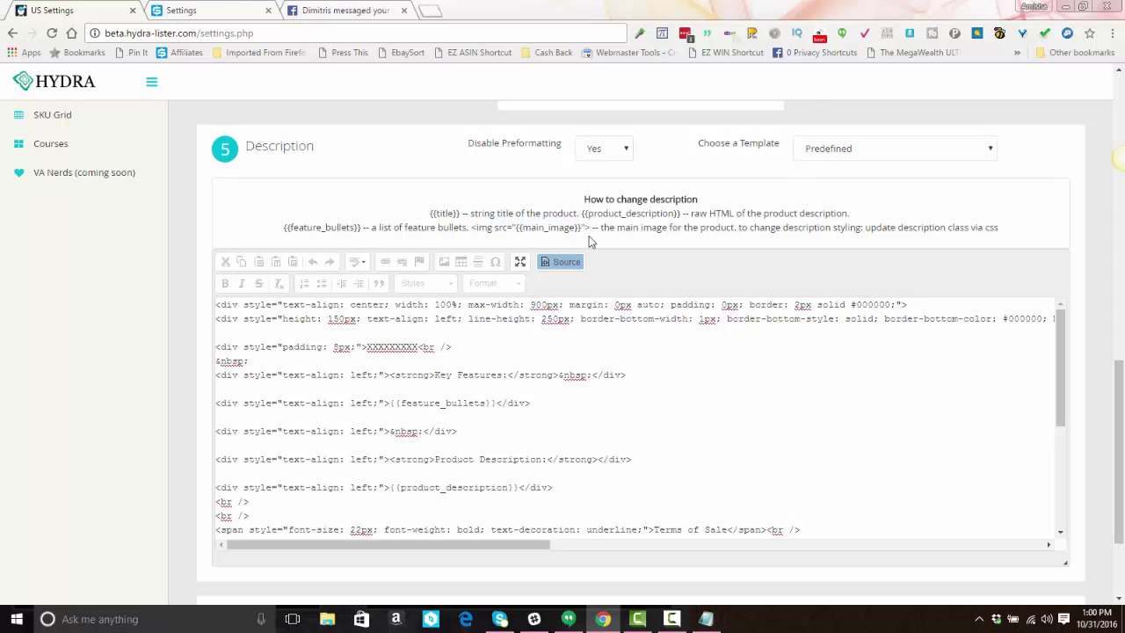
left_click_drag(473, 227, 594, 225)
key("ctrl+c")
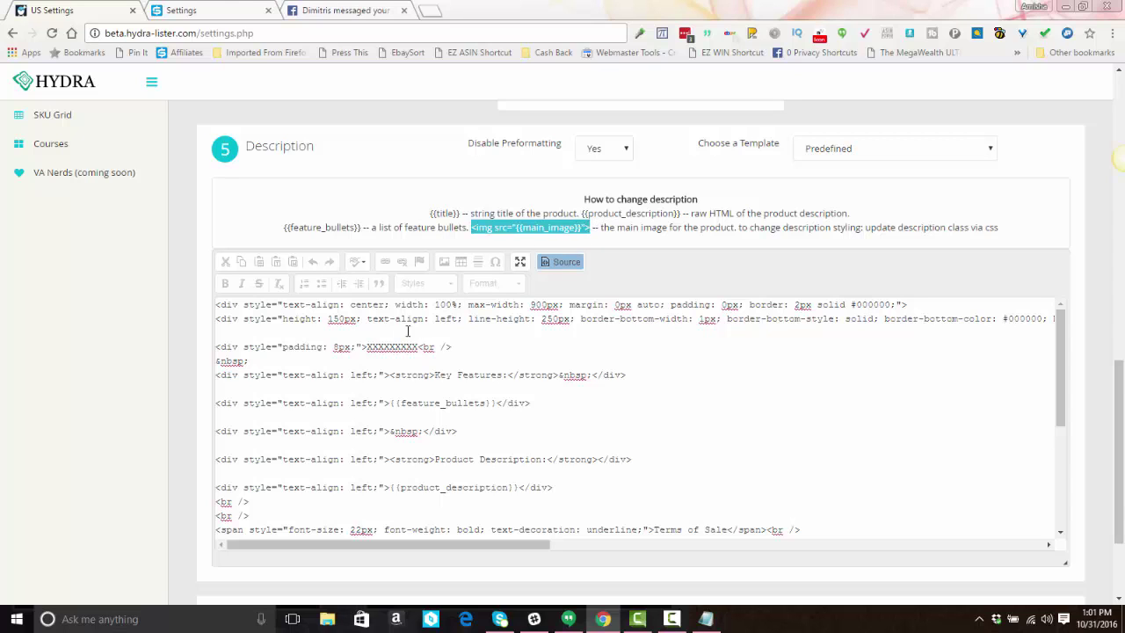
double_click(385, 347)
triple_click(385, 347)
double_click(384, 347)
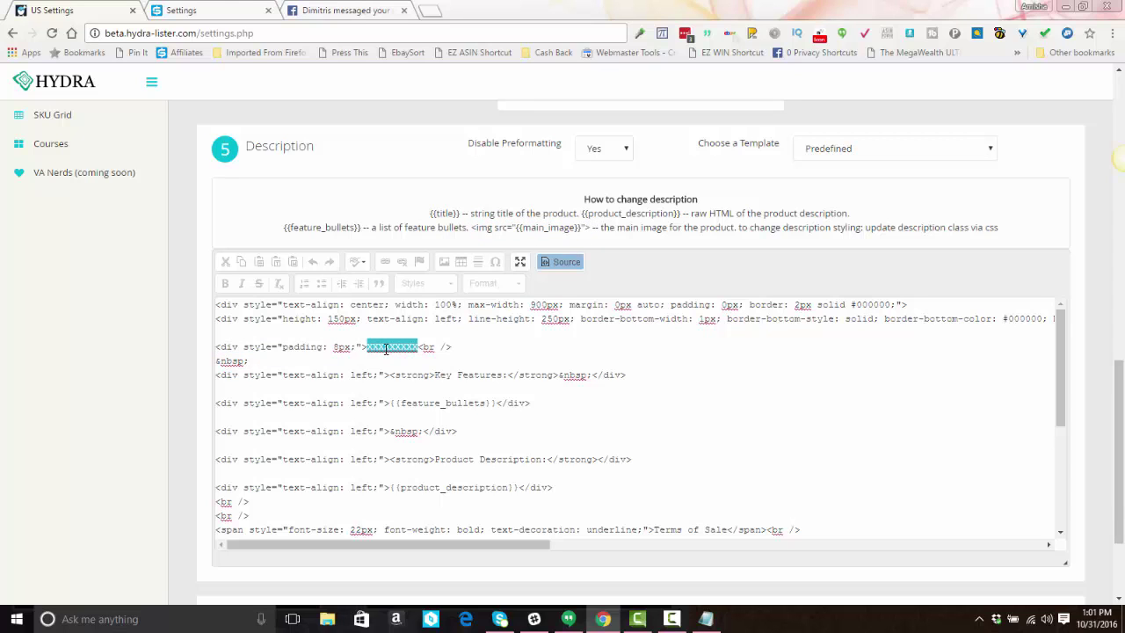
key("ctrl+v")
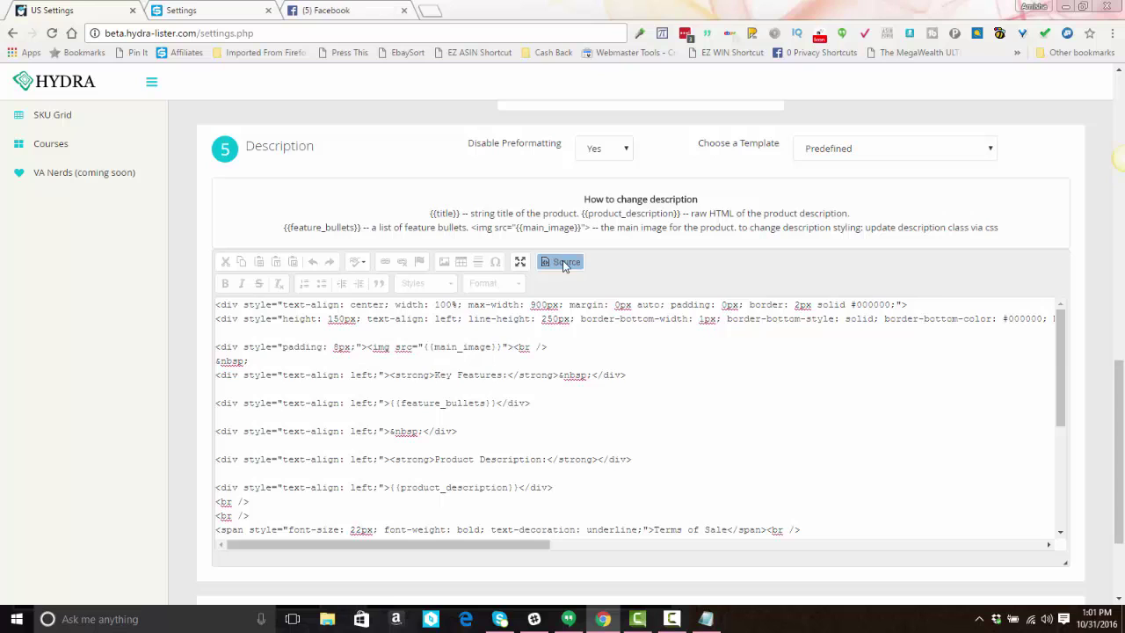
left_click(563, 261)
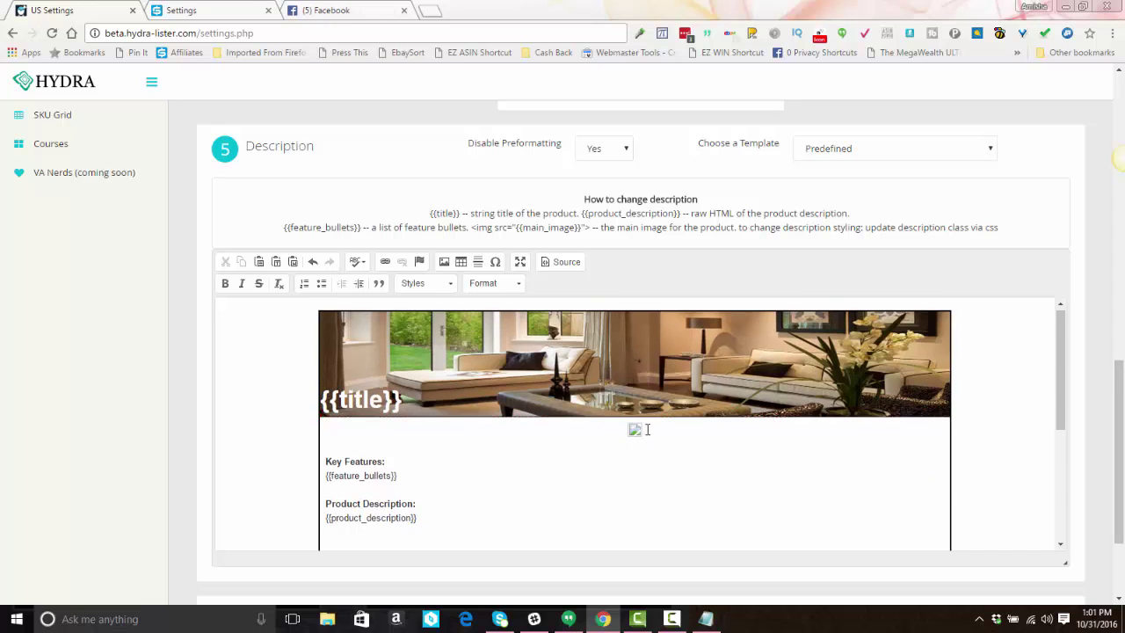
Step: Save the US Settings page with the edited description template
scroll(893, 412, "down", 10)
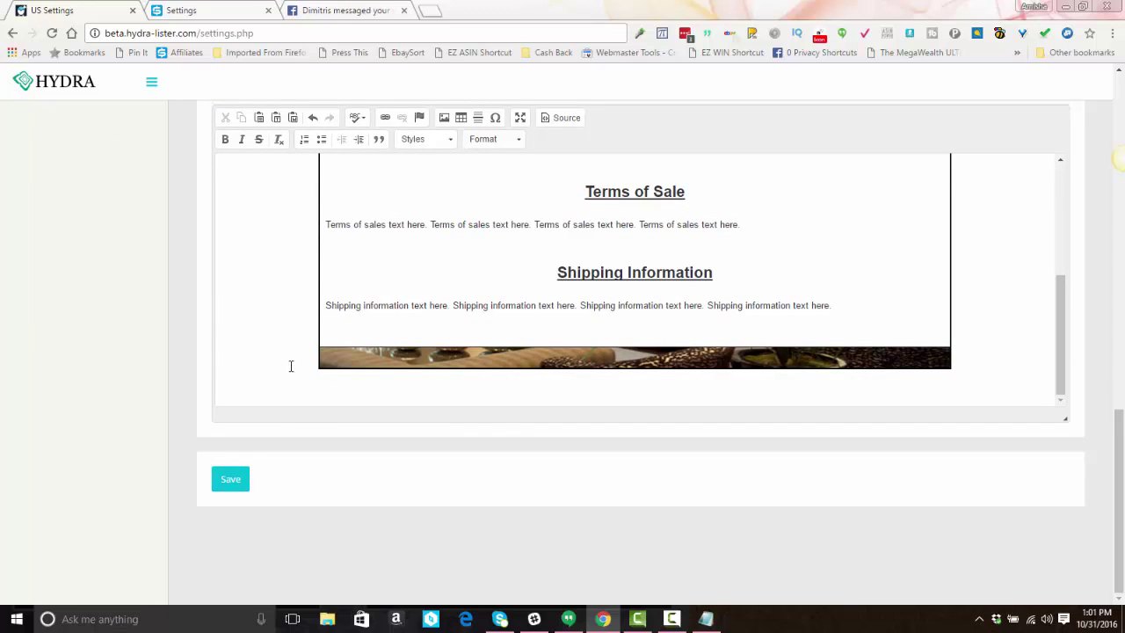
left_click(245, 474)
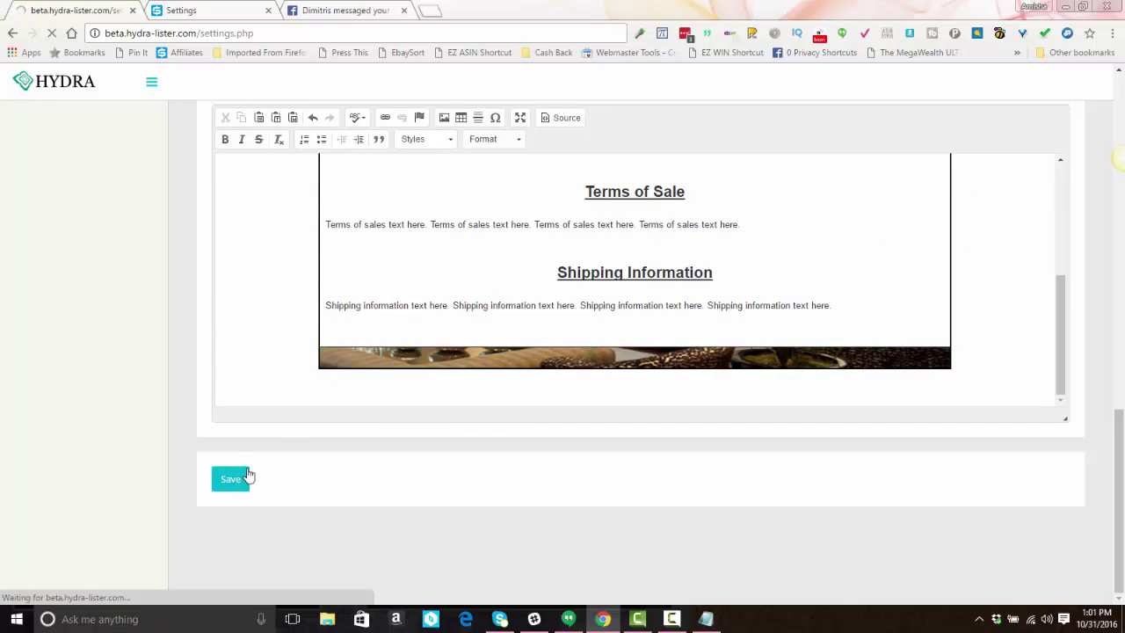